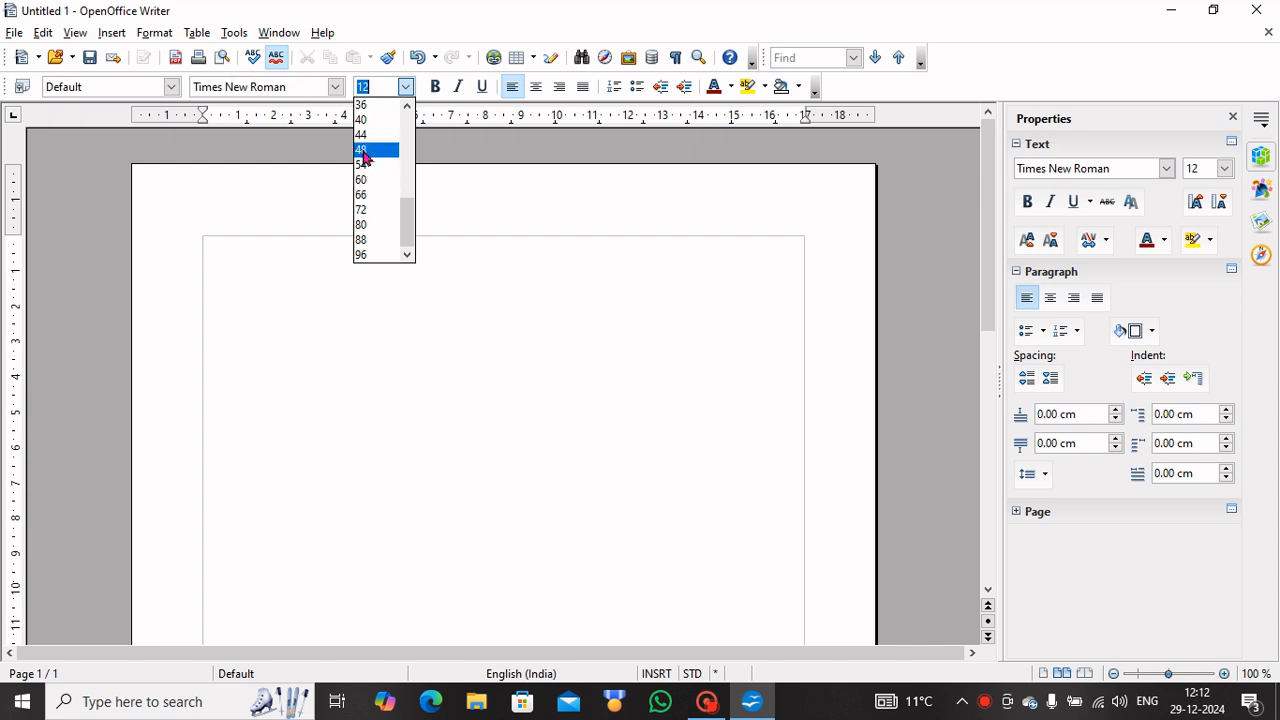
# Change the empty letter's font size from 44 to 26 points.
pyautogui.click(364, 134)
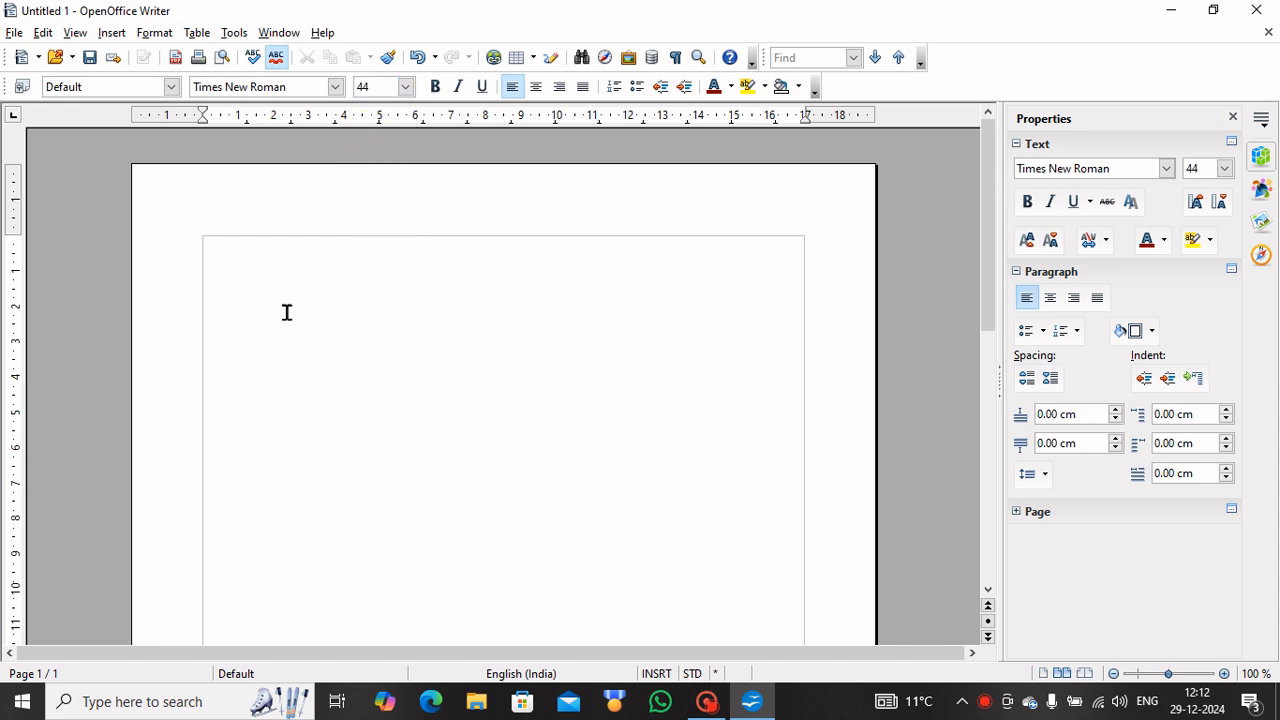
pyautogui.click(405, 86)
pyautogui.click(363, 104)
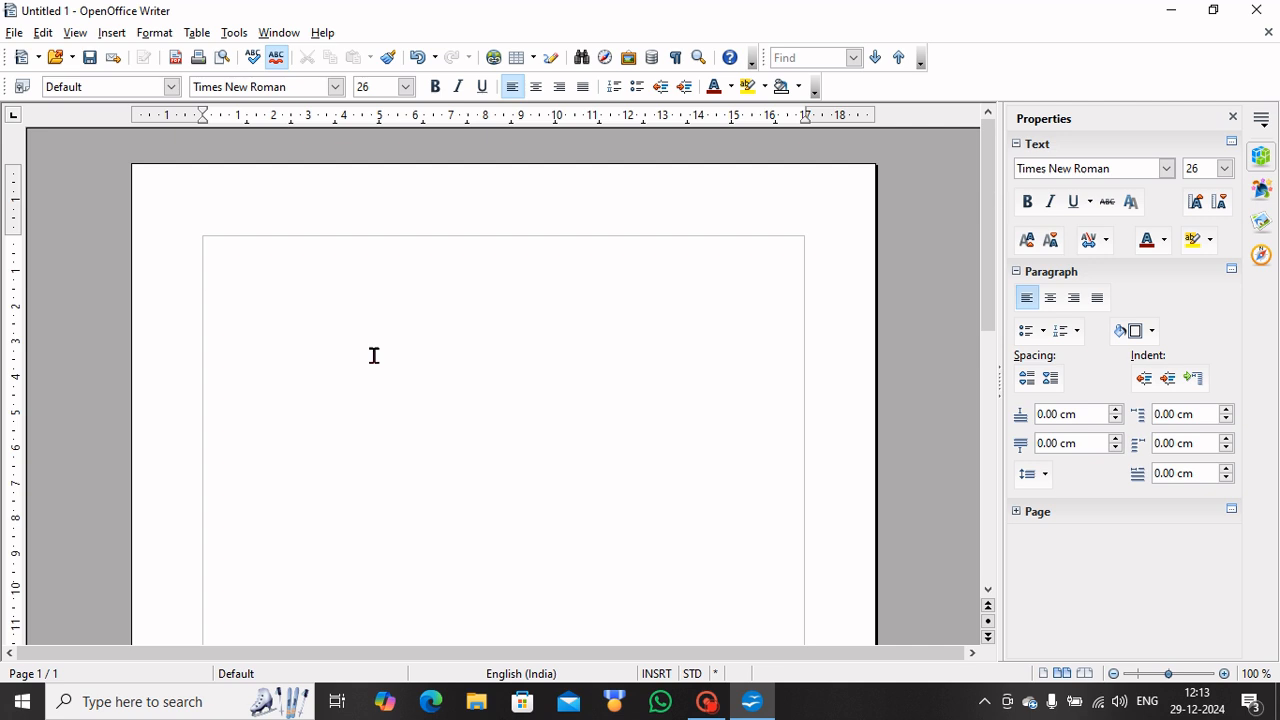
# Type 'To' and the 'Dear' invitation to the annual function on 31 Dec 2024 at 5:00PM.
pyautogui.write('to')
pyautogui.press('BackSpace')
pyautogui.press('BackSpace')
pyautogui.write('To')
pyautogui.press('Return')
pyautogui.write('Dear ')
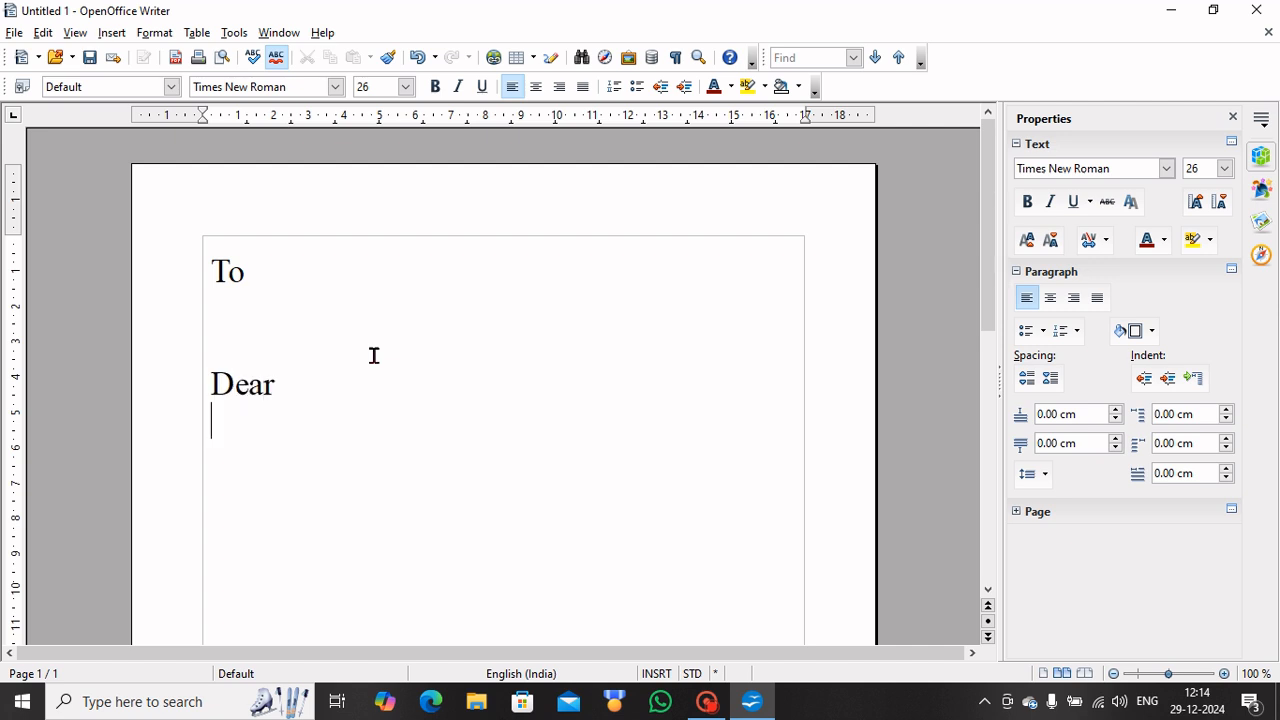
pyautogui.write('you are ')
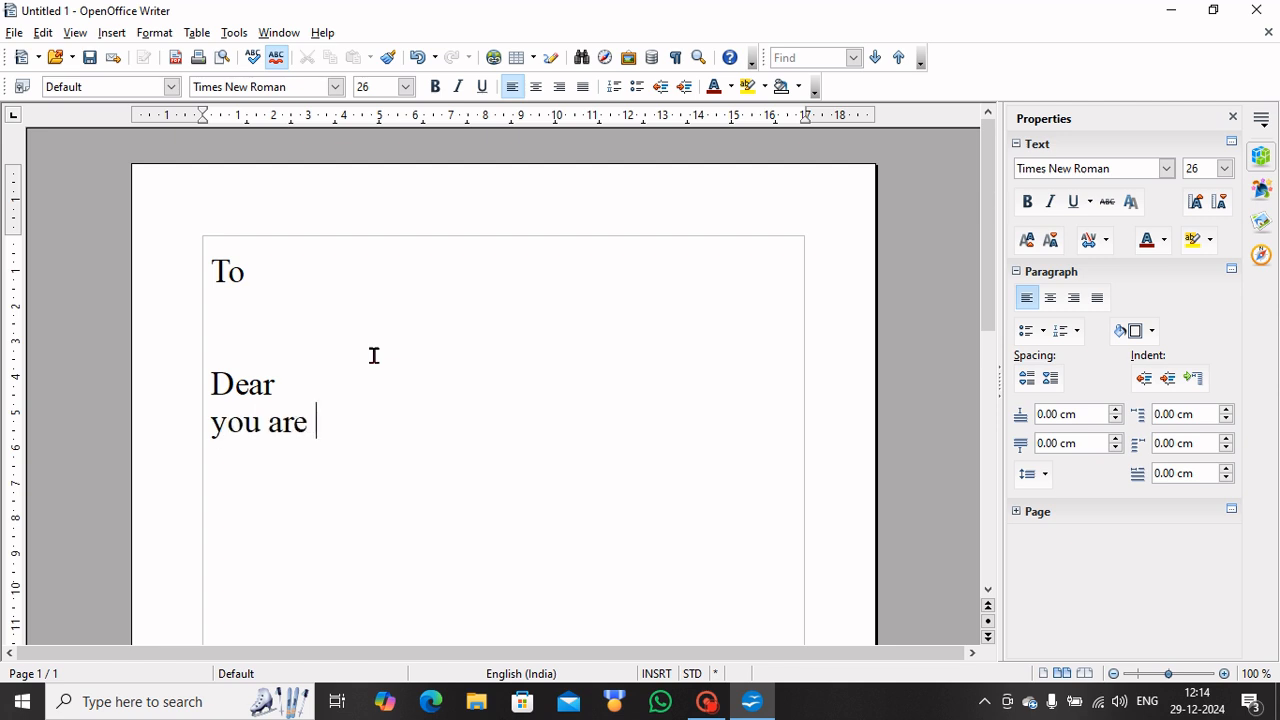
pyautogui.write('invited to att')
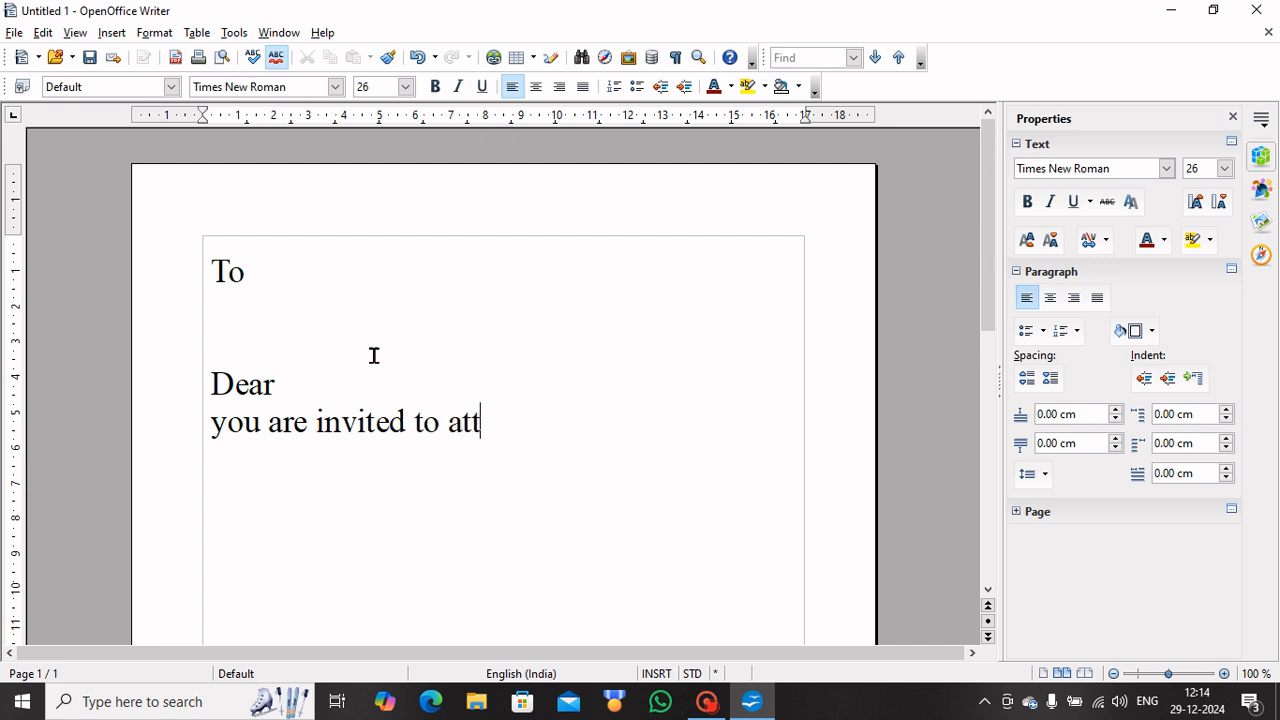
pyautogui.write('end the a')
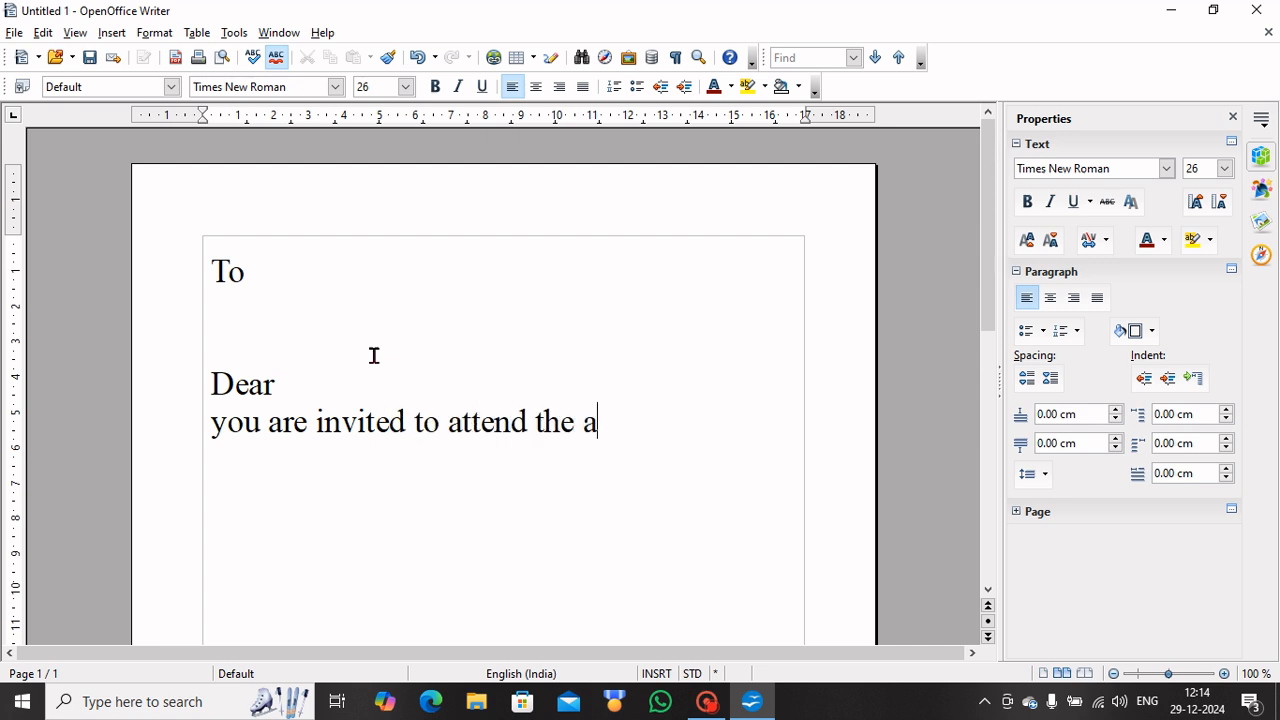
pyautogui.write('nnual func')
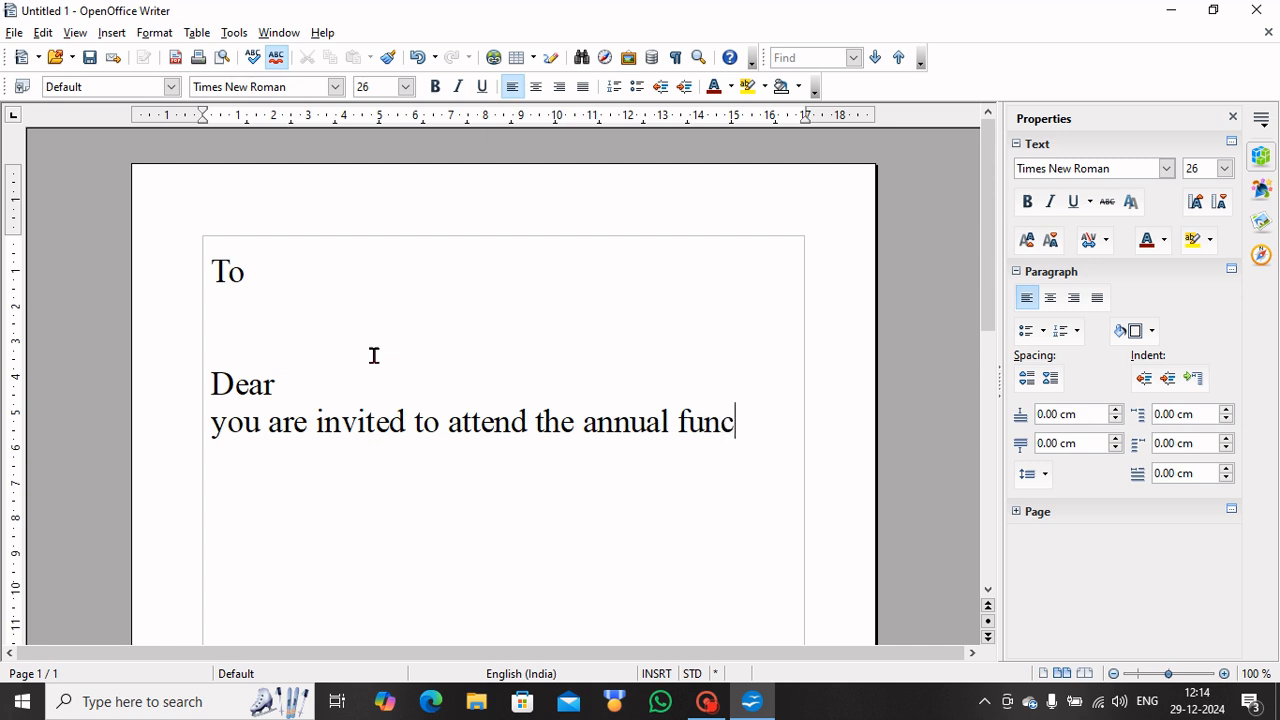
pyautogui.write('tion at our ')
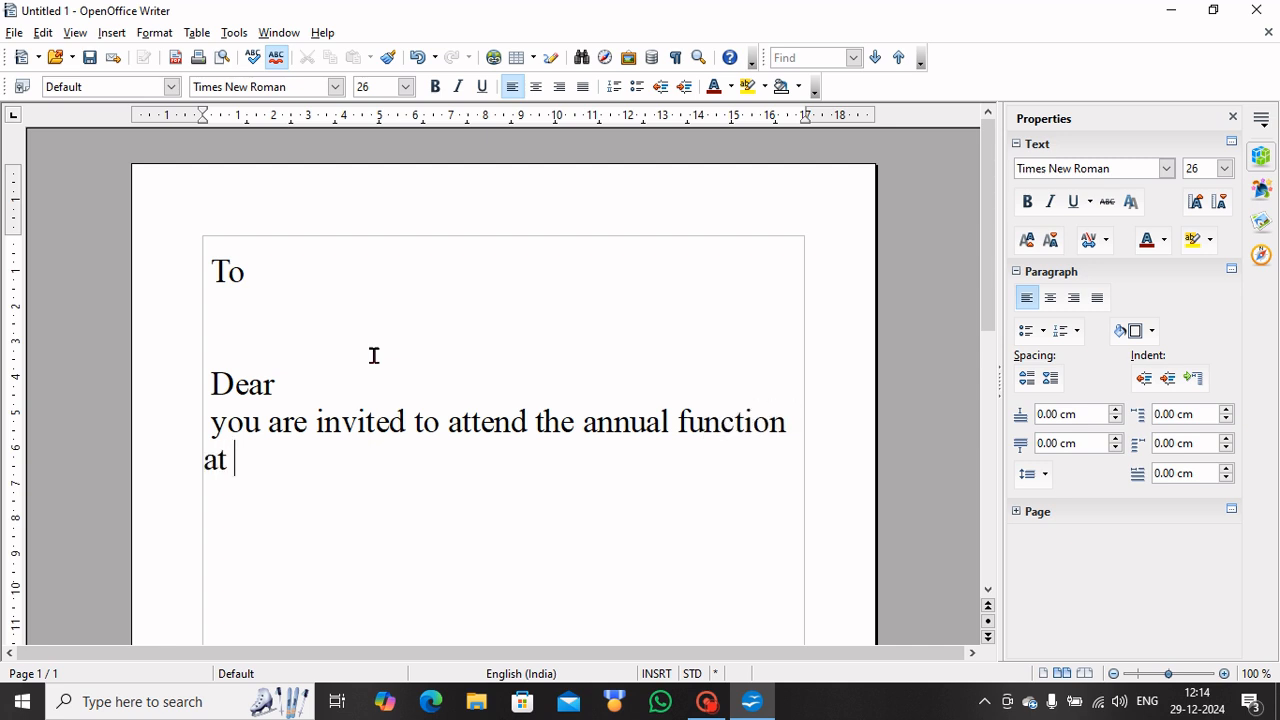
pyautogui.write('scho')
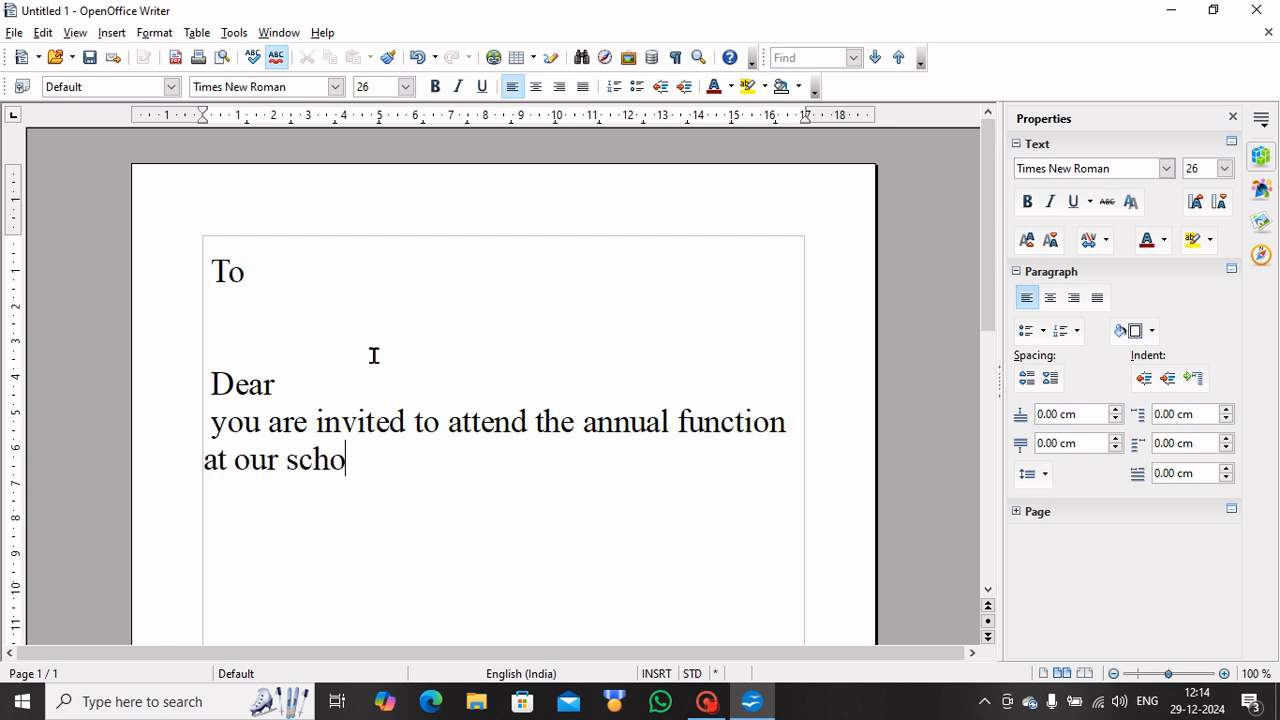
pyautogui.write('ol on')
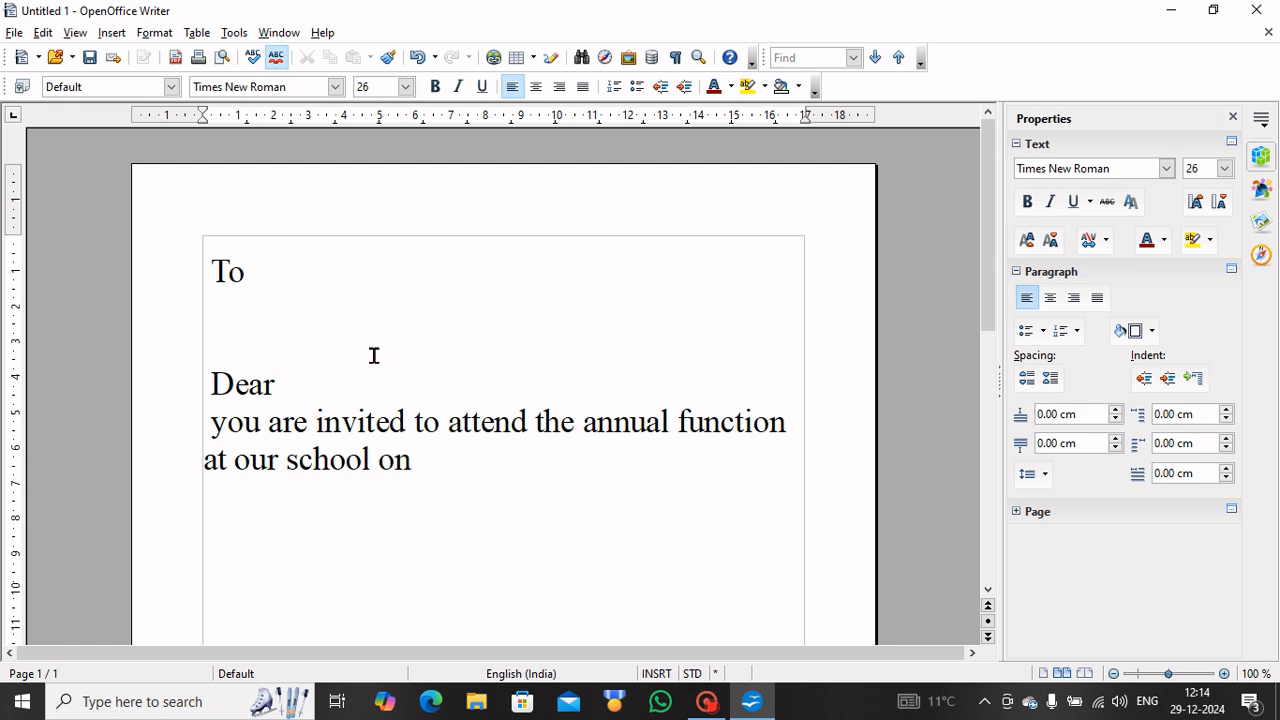
pyautogui.write(' 31 Dec')
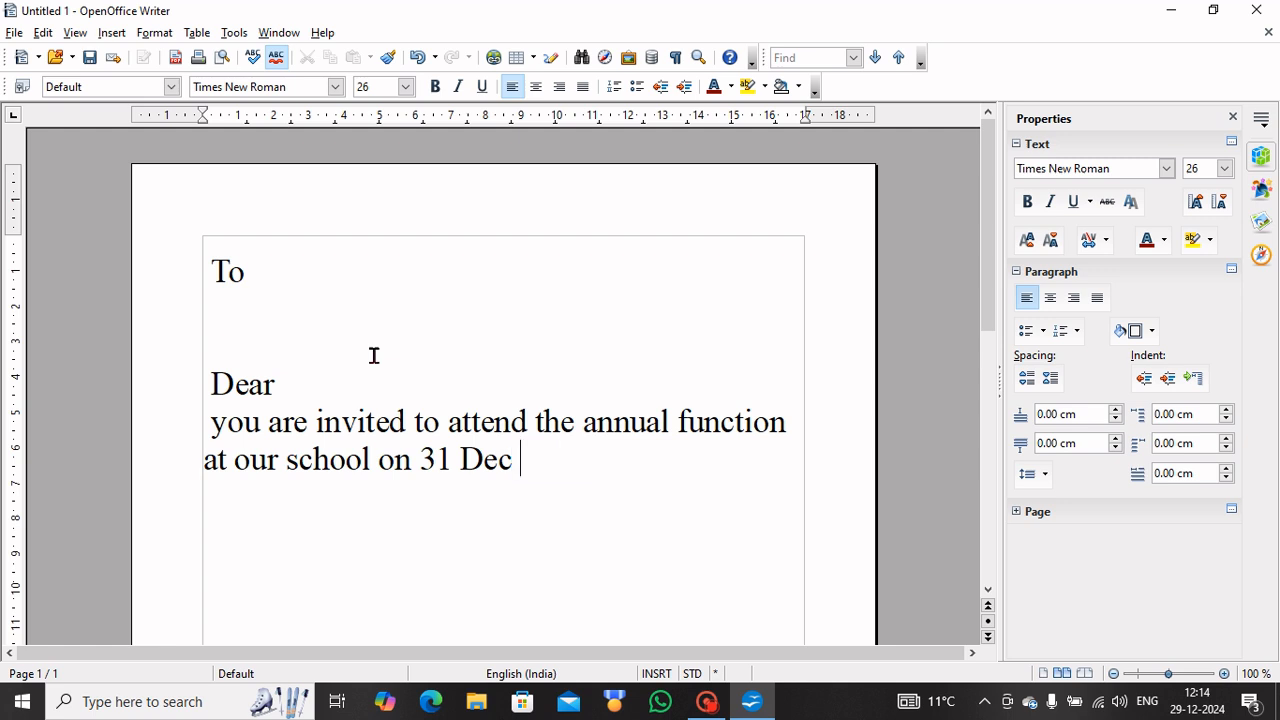
pyautogui.write(' 2024')
pyautogui.write(' at')
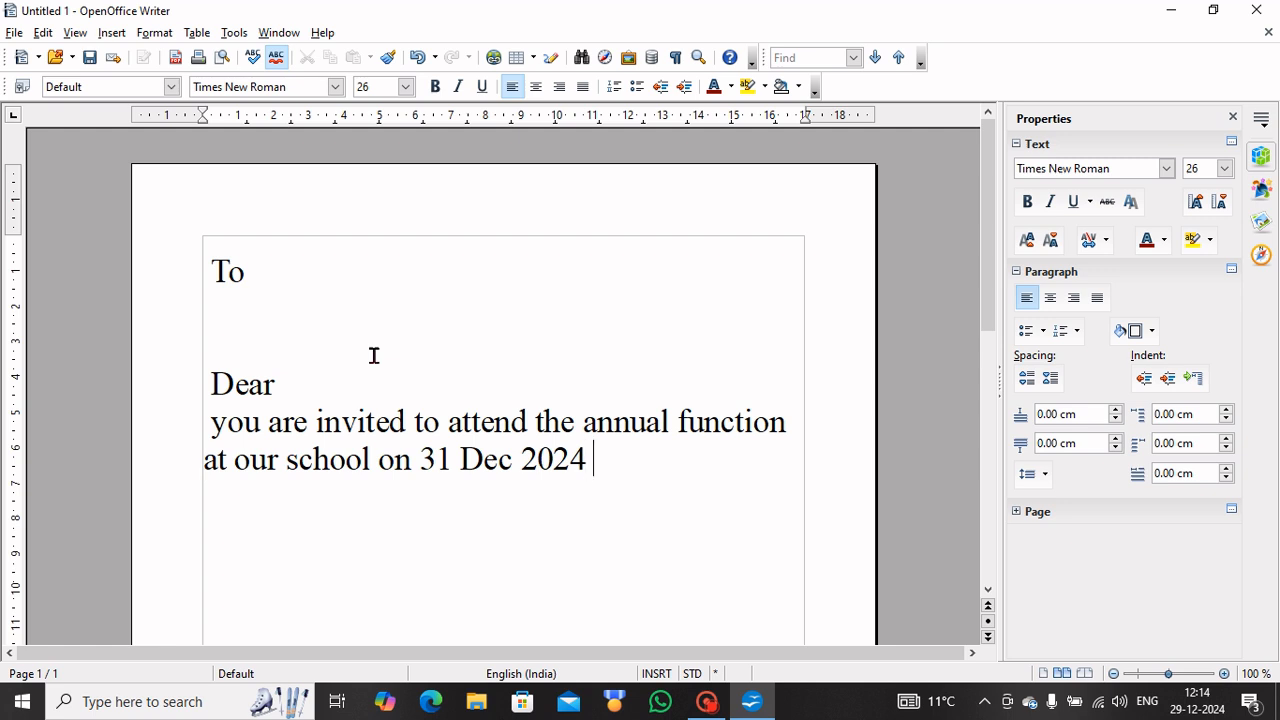
pyautogui.write(' 5:00PM')
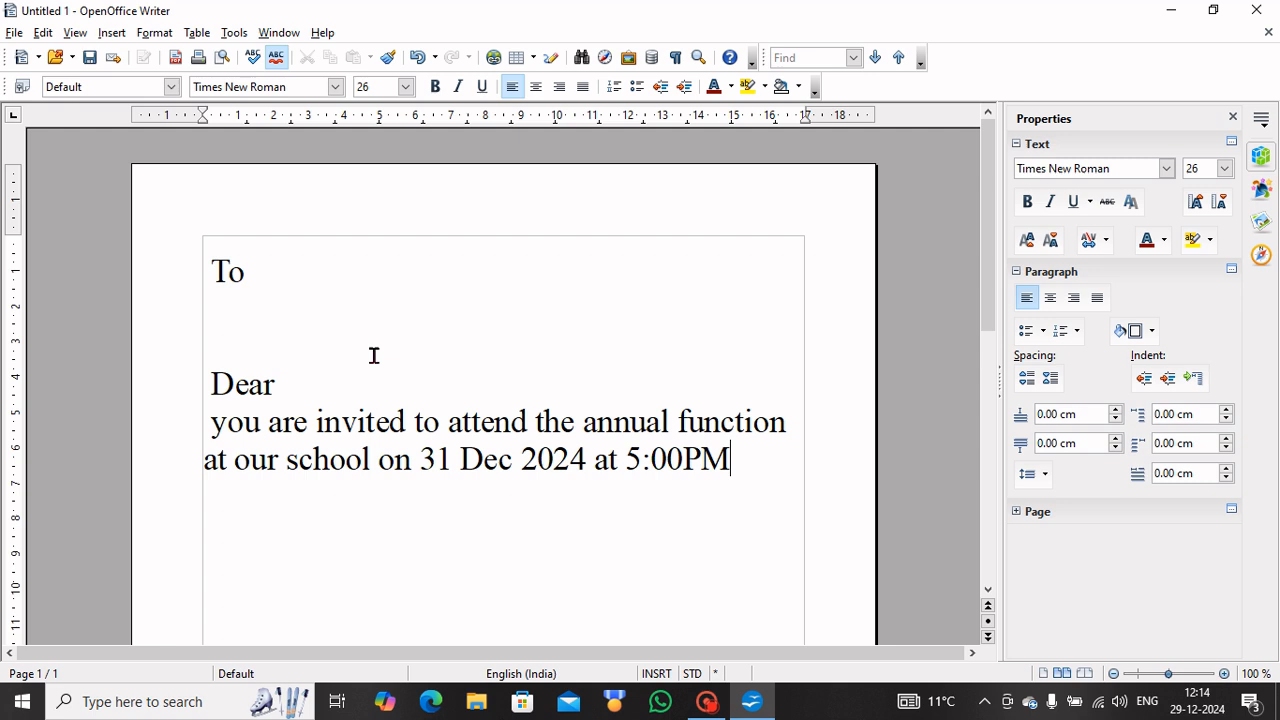
pyautogui.press('Return')
# Add the 'Principal' sign-off line and return to the empty line under To.
pyautogui.write('You')
pyautogui.press('BackSpace')
pyautogui.press('BackSpace')
pyautogui.press('BackSpace')
pyautogui.write('Princi')
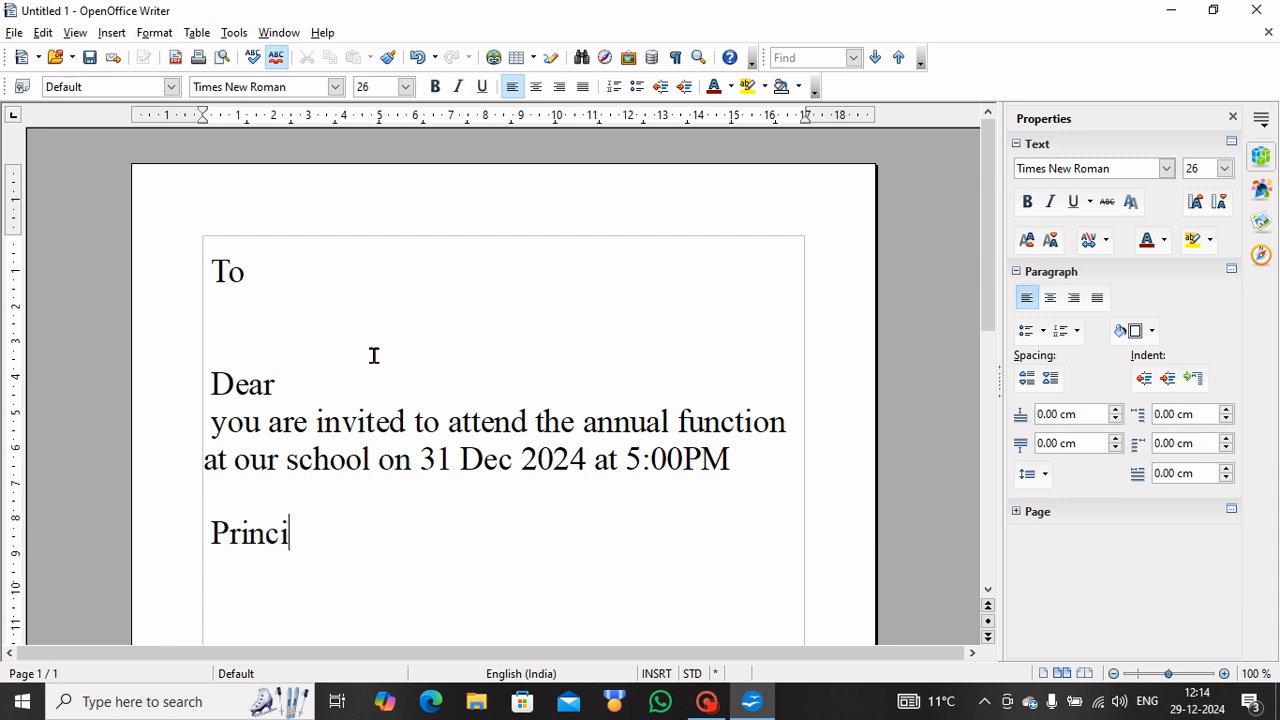
pyautogui.write('pal')
pyautogui.click(222, 313)
# Run the new database wizard with defaults and save the database file as saraf.
pyautogui.click(15, 34)
pyautogui.moveTo(34, 58)
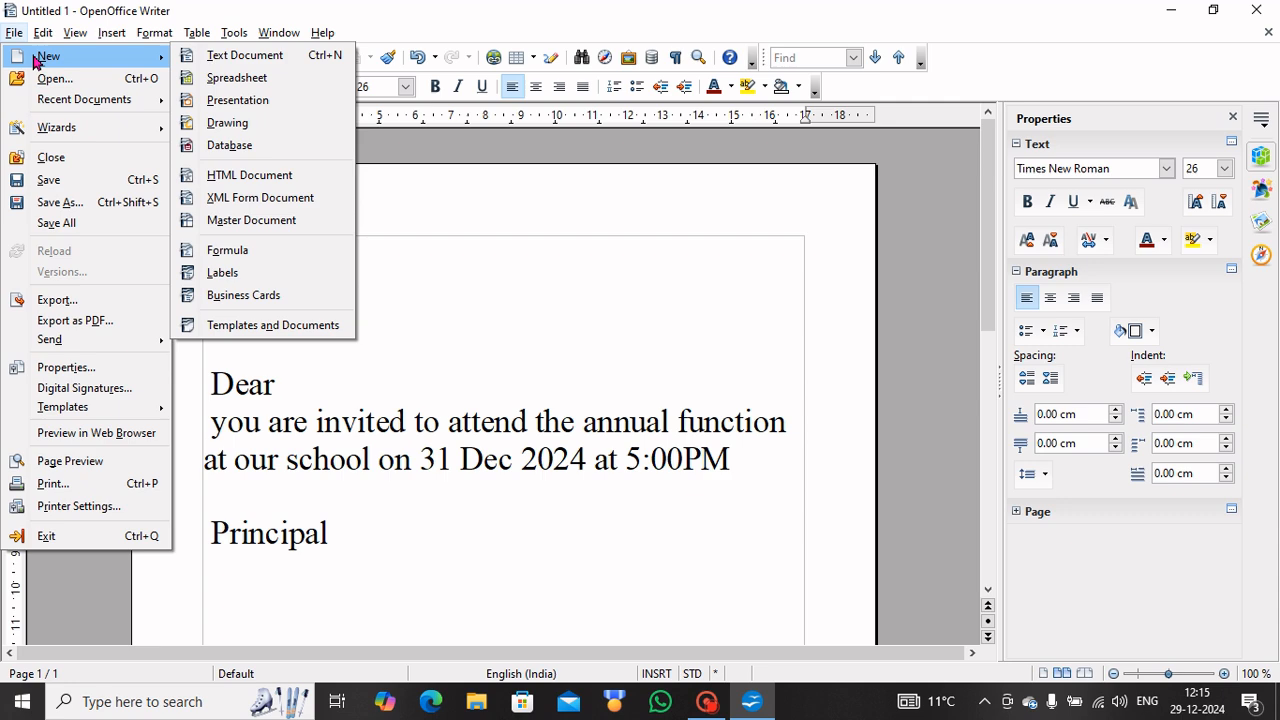
pyautogui.click(279, 151)
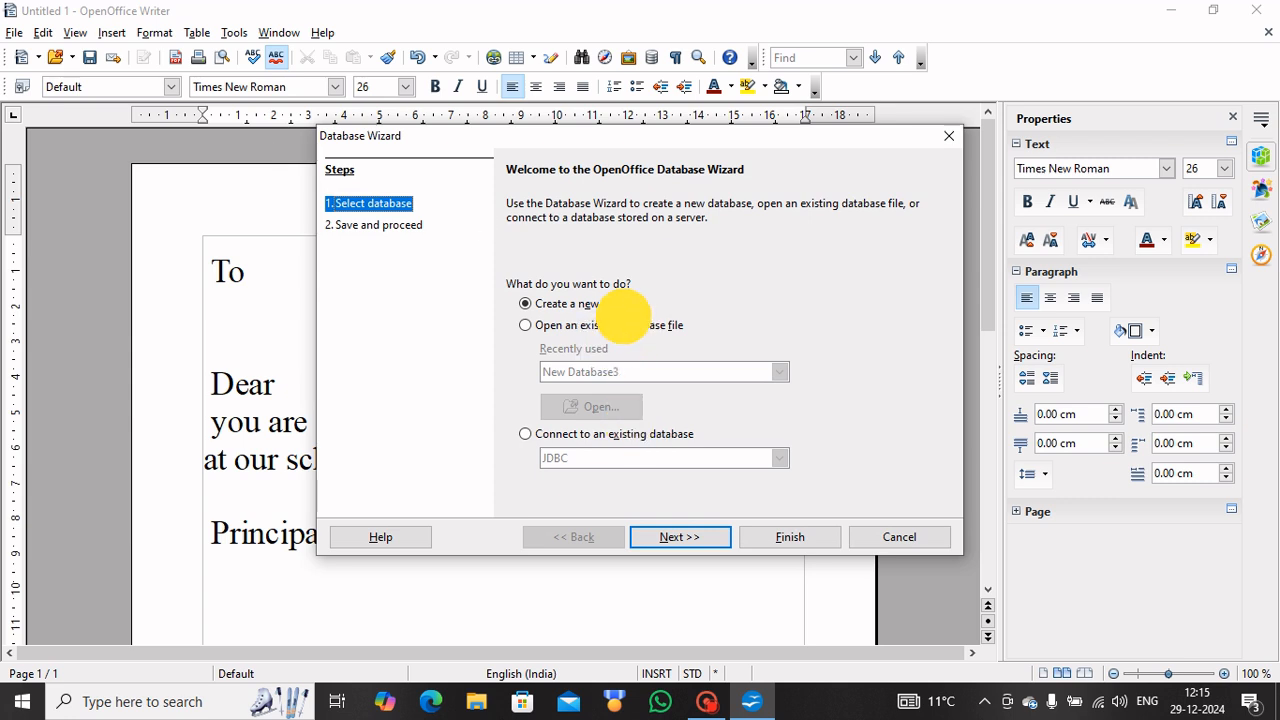
pyautogui.click(679, 539)
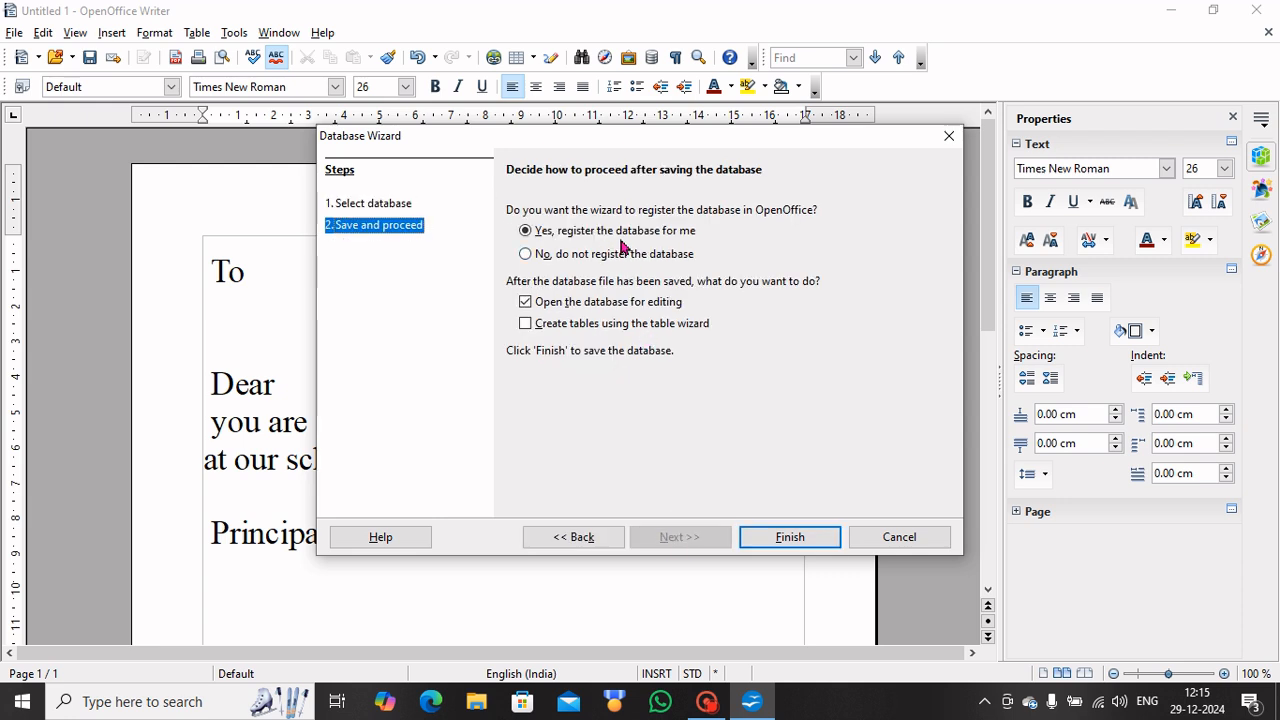
pyautogui.click(780, 539)
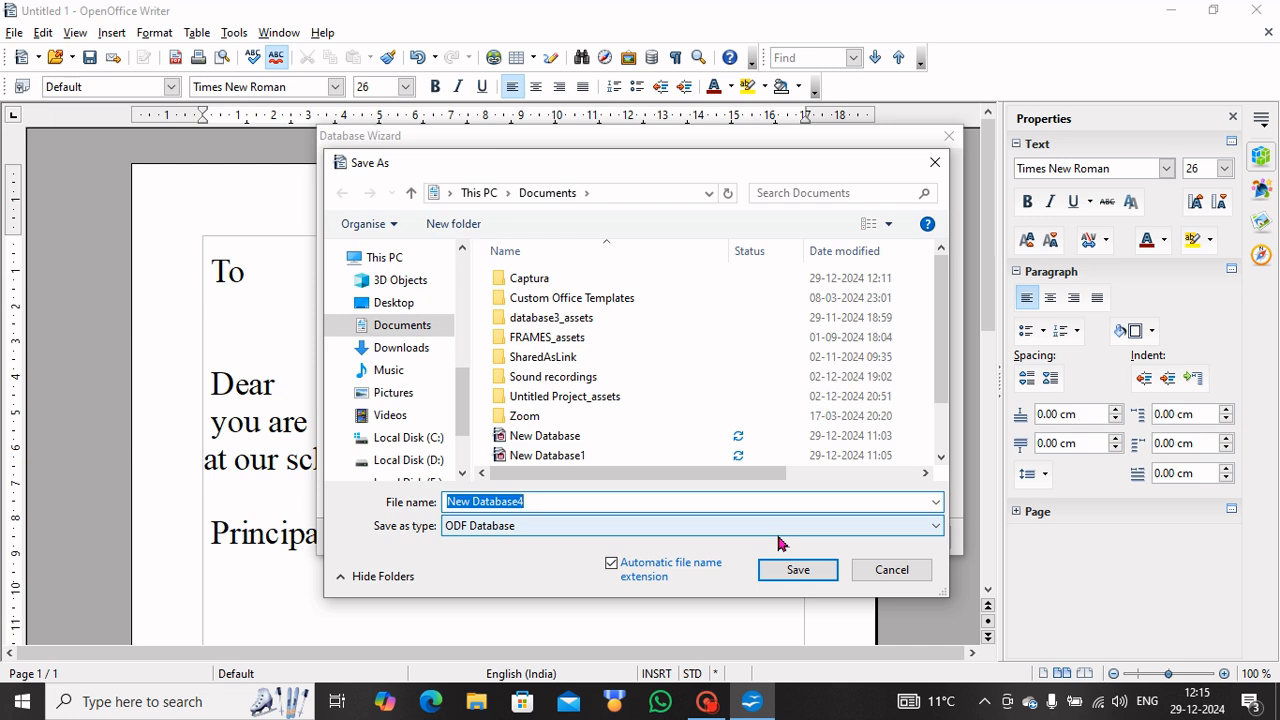
pyautogui.write('s\\')
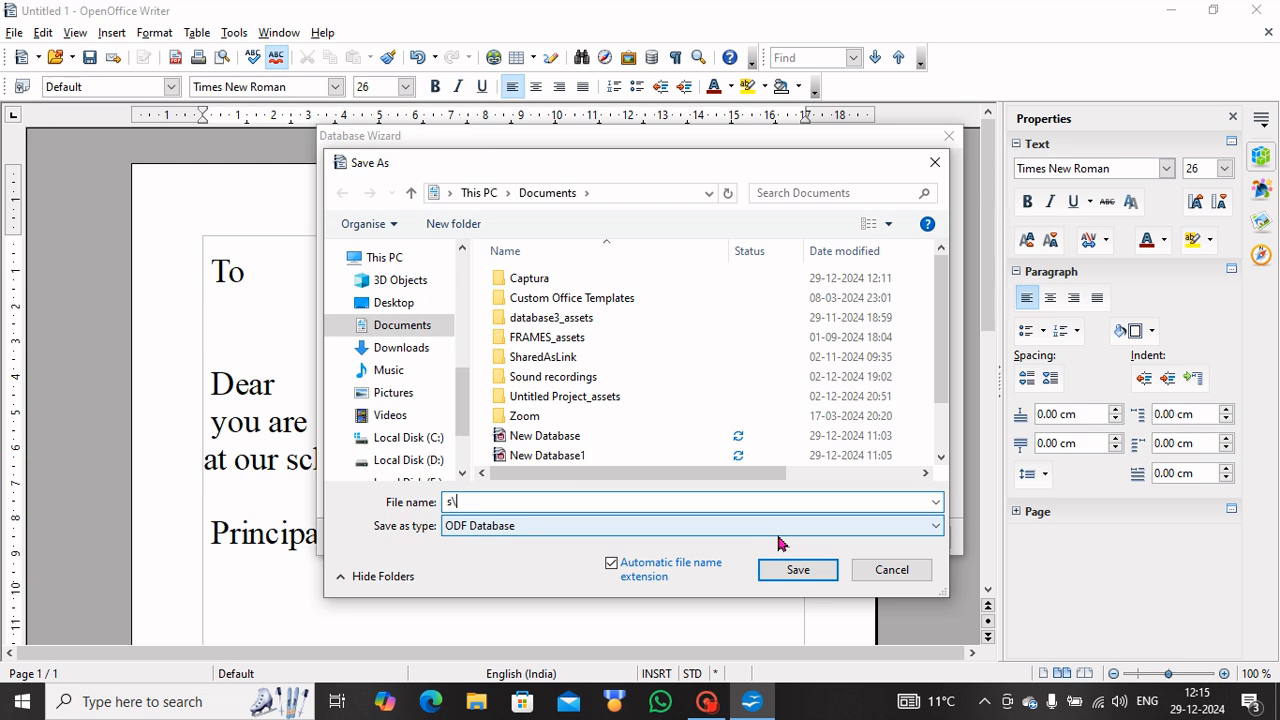
pyautogui.press('BackSpace')
pyautogui.press('BackSpace')
pyautogui.write('sa')
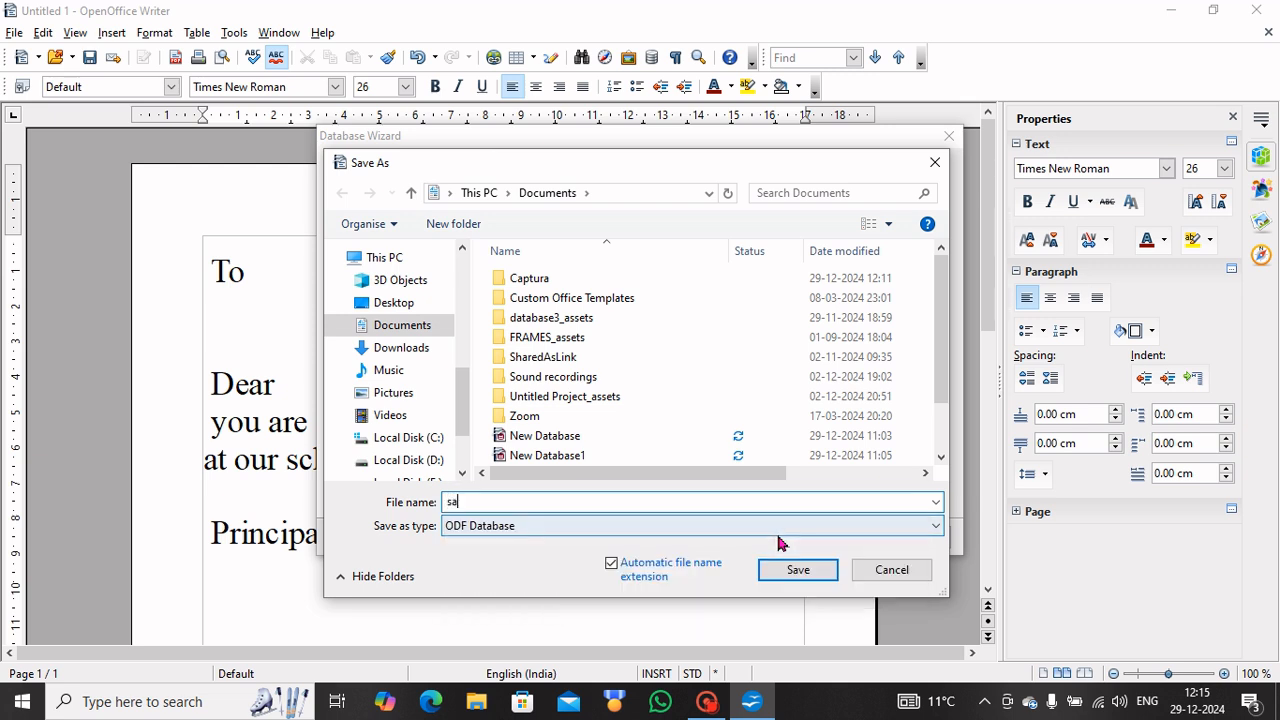
pyautogui.write('raf')
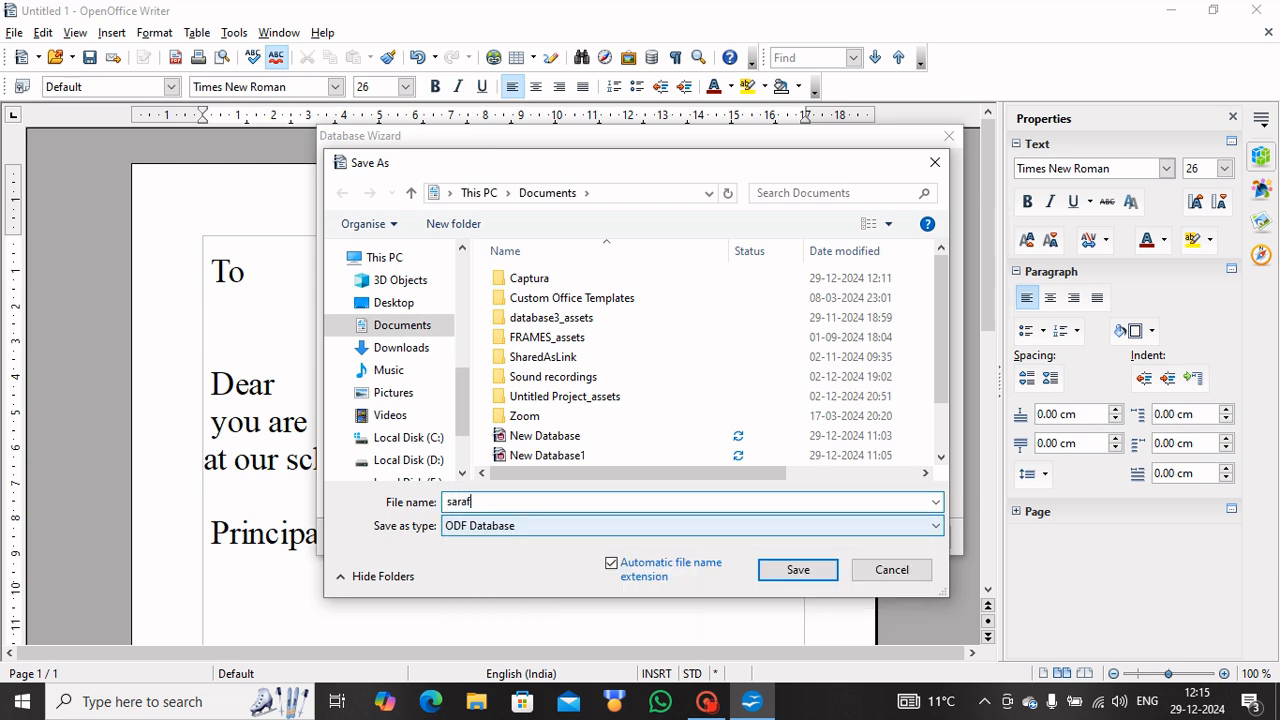
pyautogui.click(800, 572)
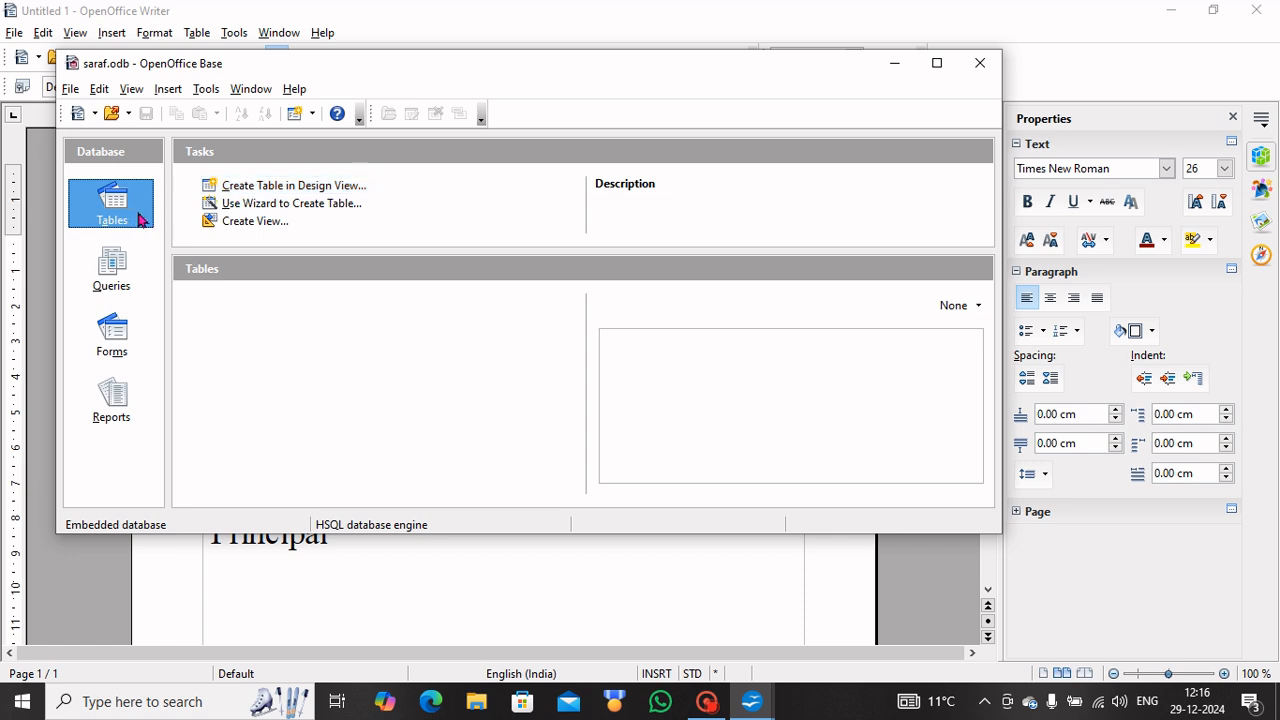
# Design a new table with Name and Address fields.
pyautogui.click(265, 191)
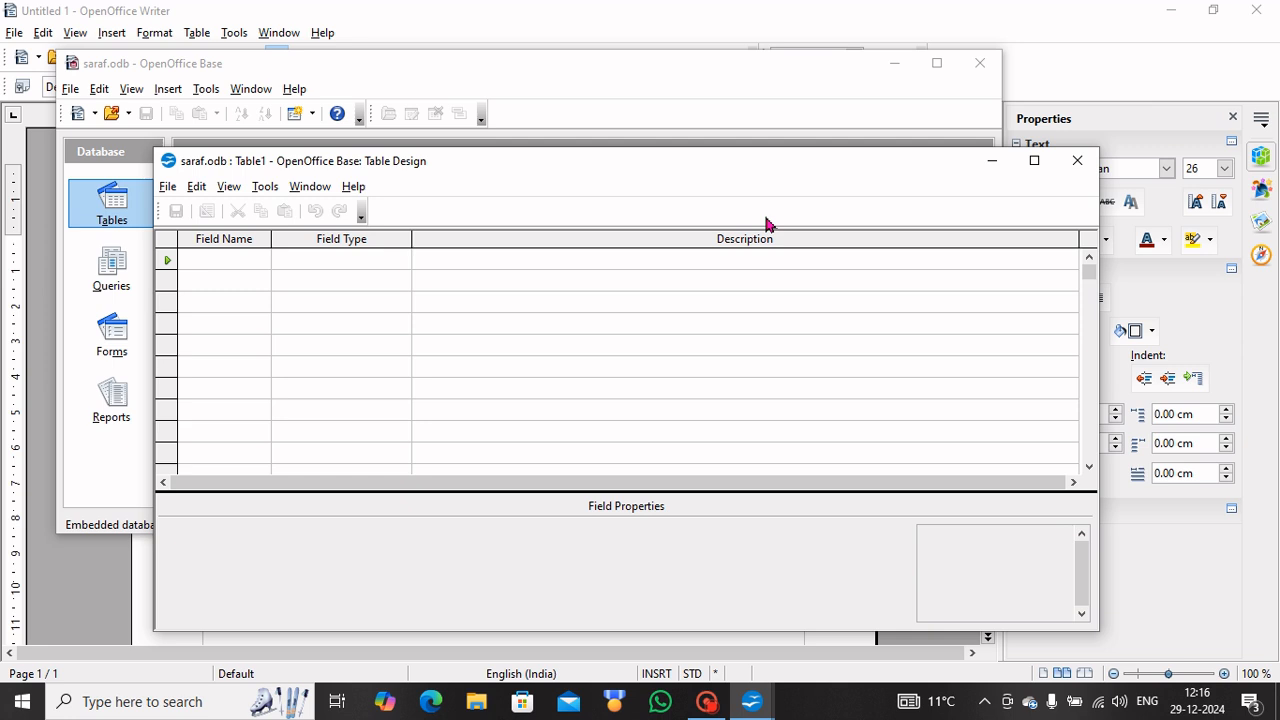
pyautogui.write('Name')
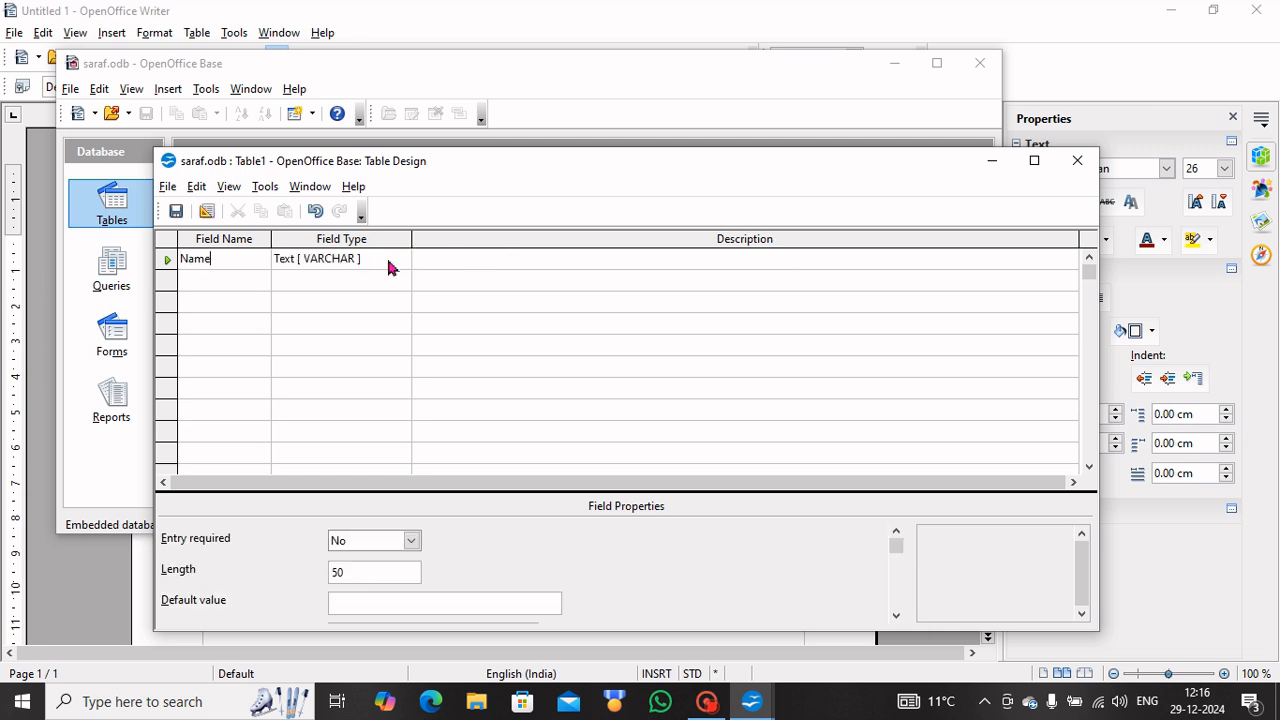
pyautogui.click(227, 280)
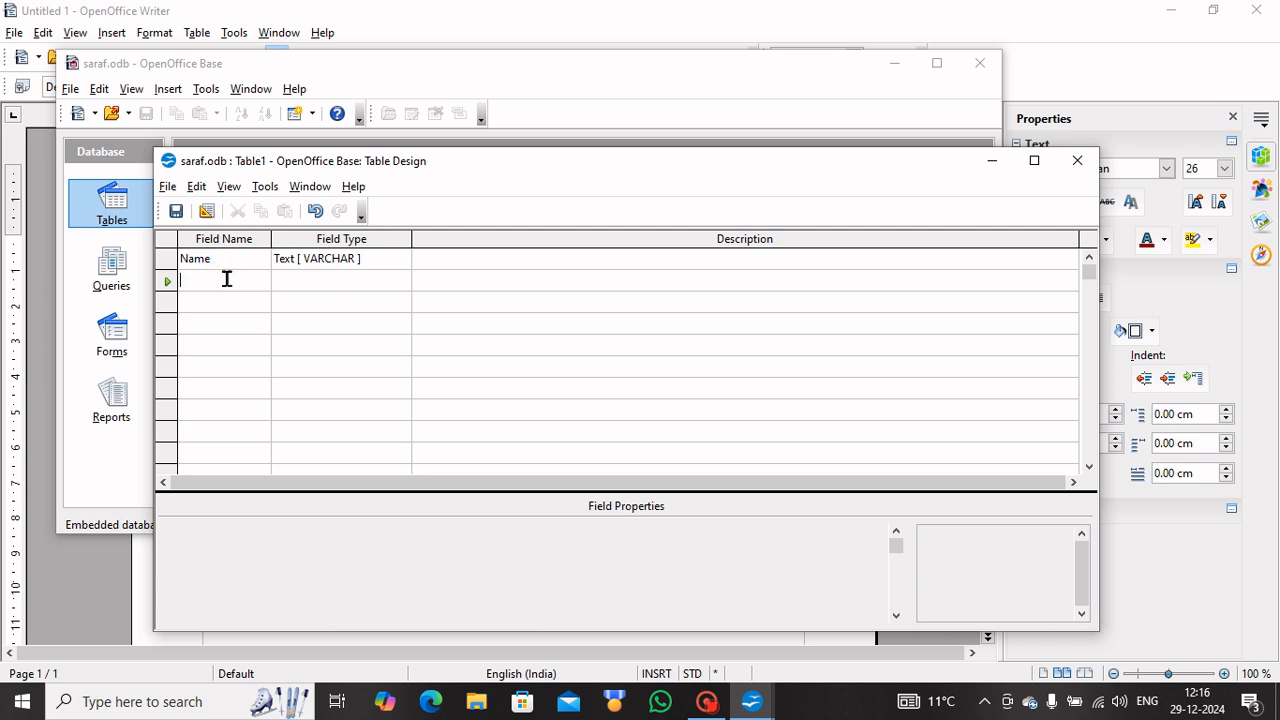
pyautogui.write('Address')
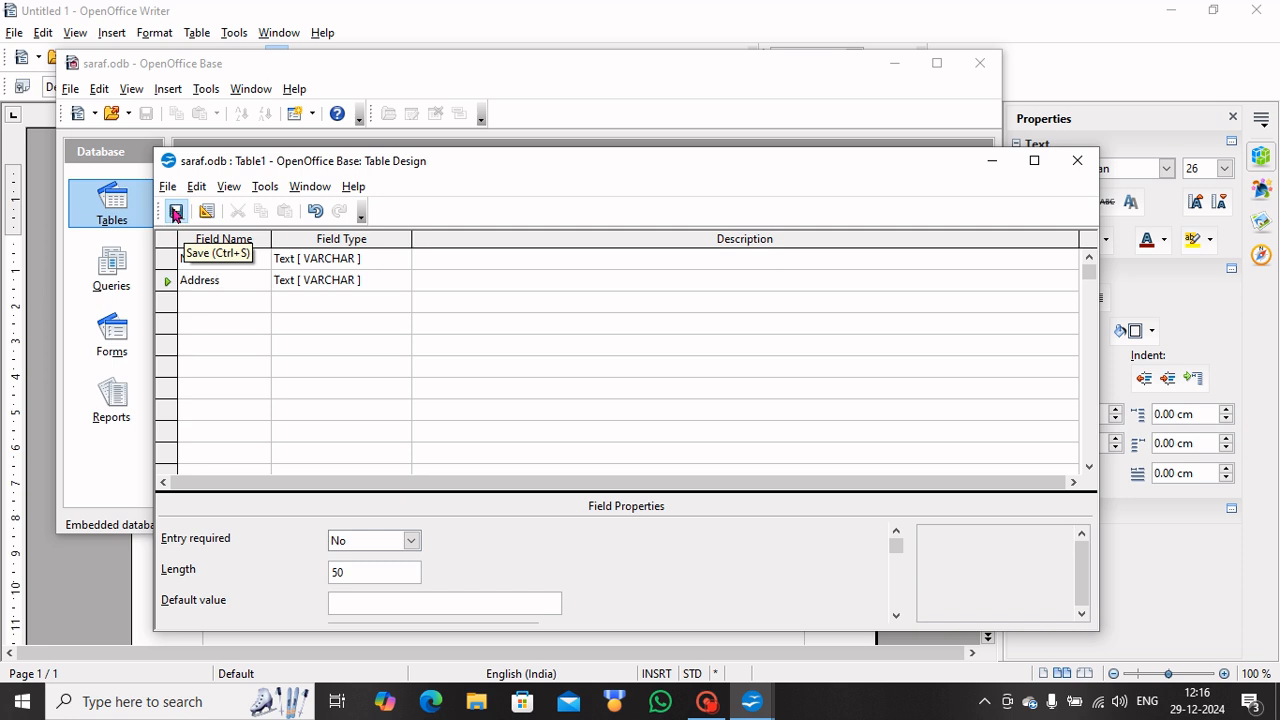
# Save it as Table1 with an automatic primary key and close Table Design.
pyautogui.click(176, 213)
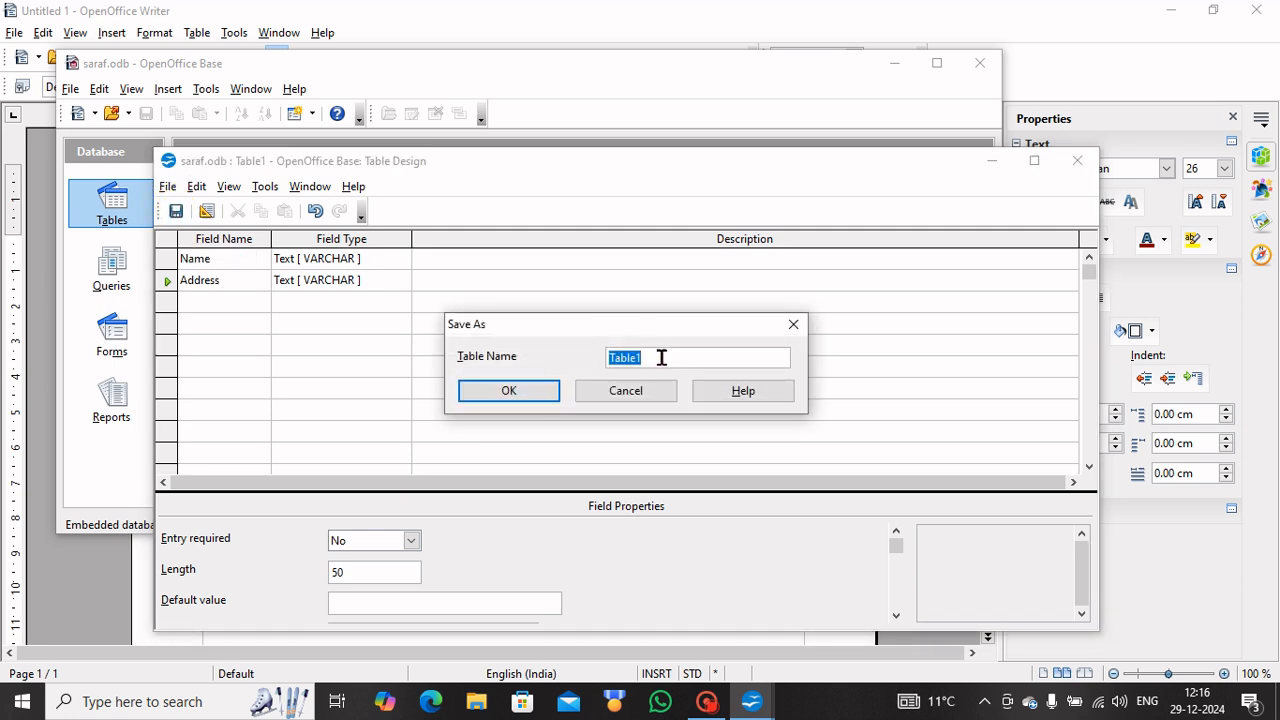
pyautogui.click(524, 398)
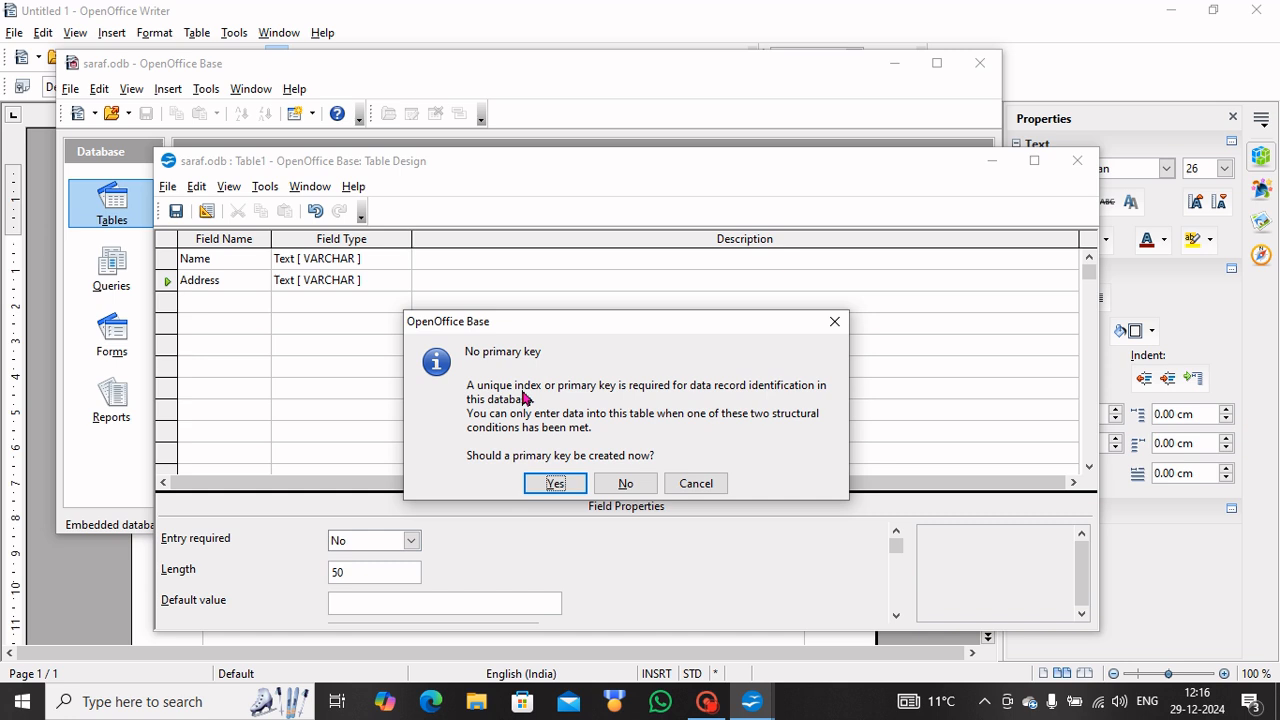
pyautogui.click(556, 483)
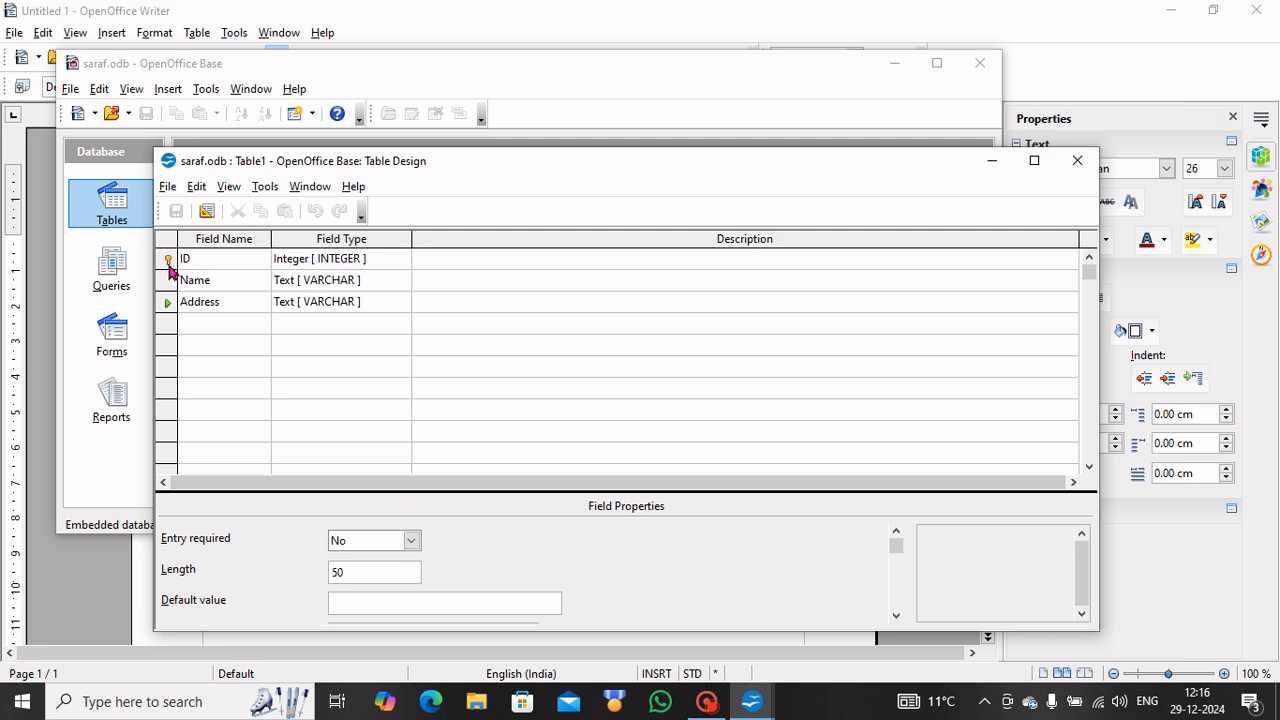
pyautogui.click(1076, 164)
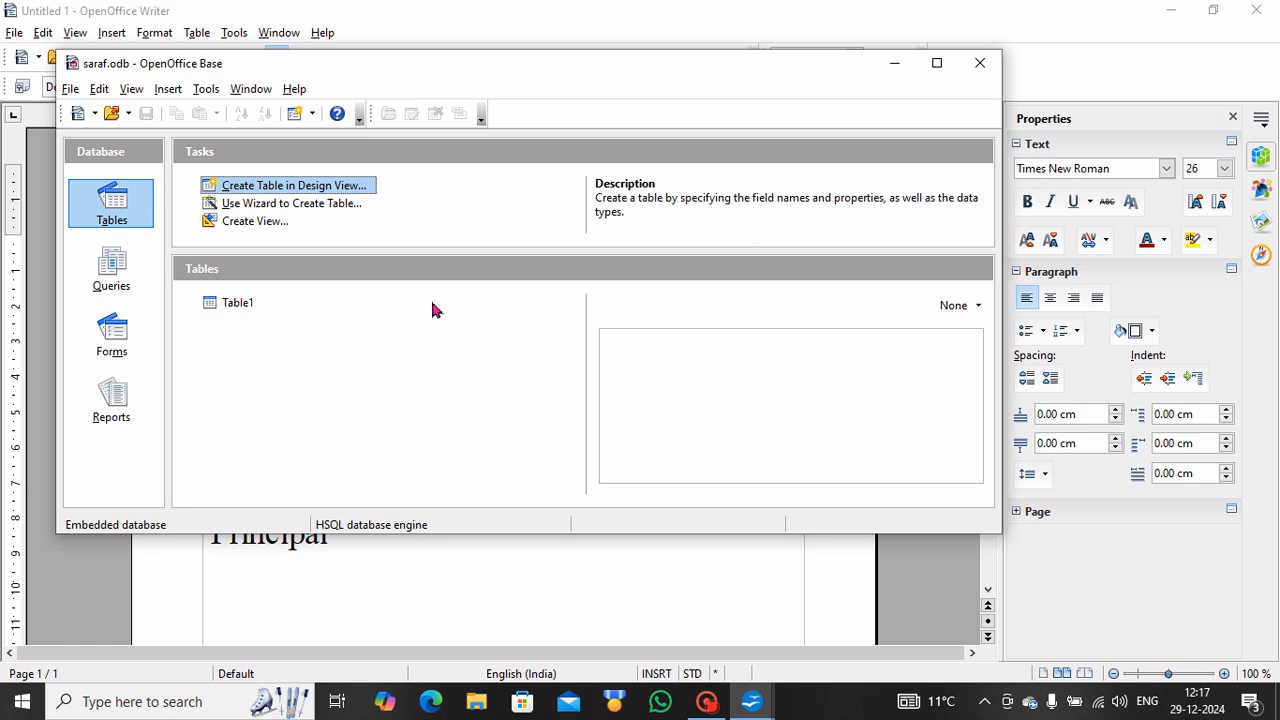
# Open Table1 and enter records 1 and 2 with a name and town (Khatima, Banbassa).
pyautogui.click(238, 308)
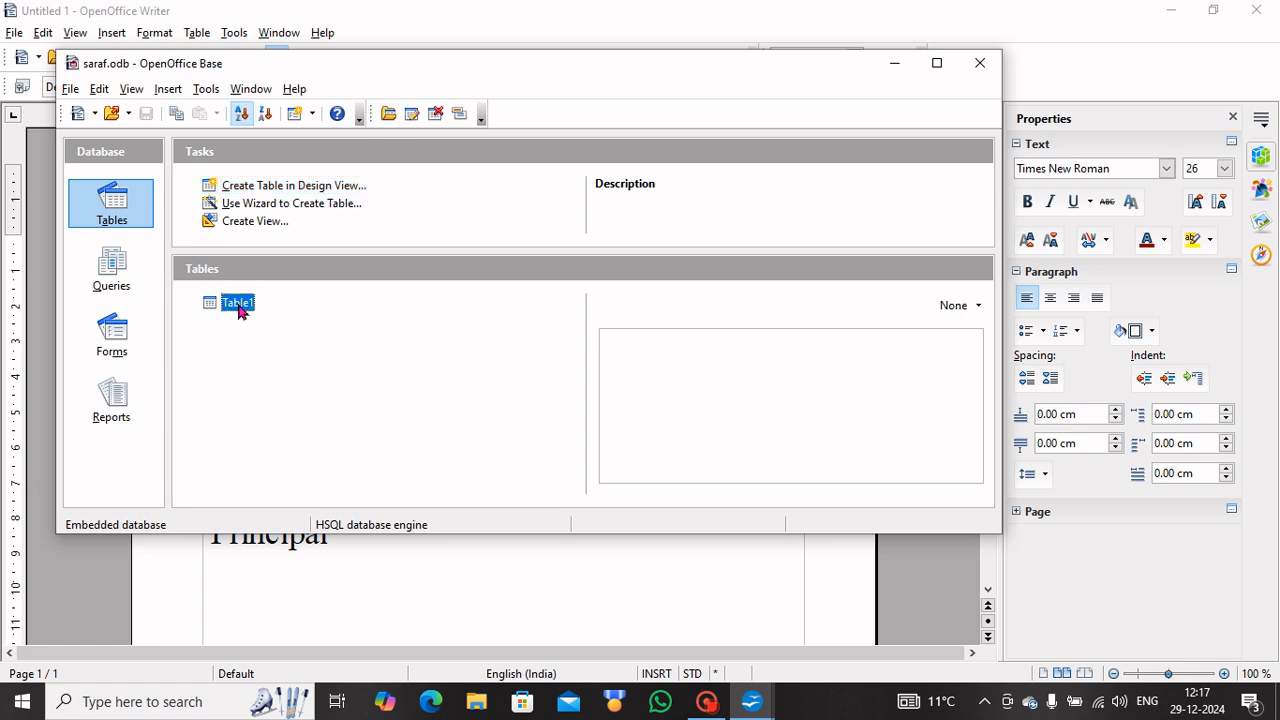
pyautogui.doubleClick(238, 306)
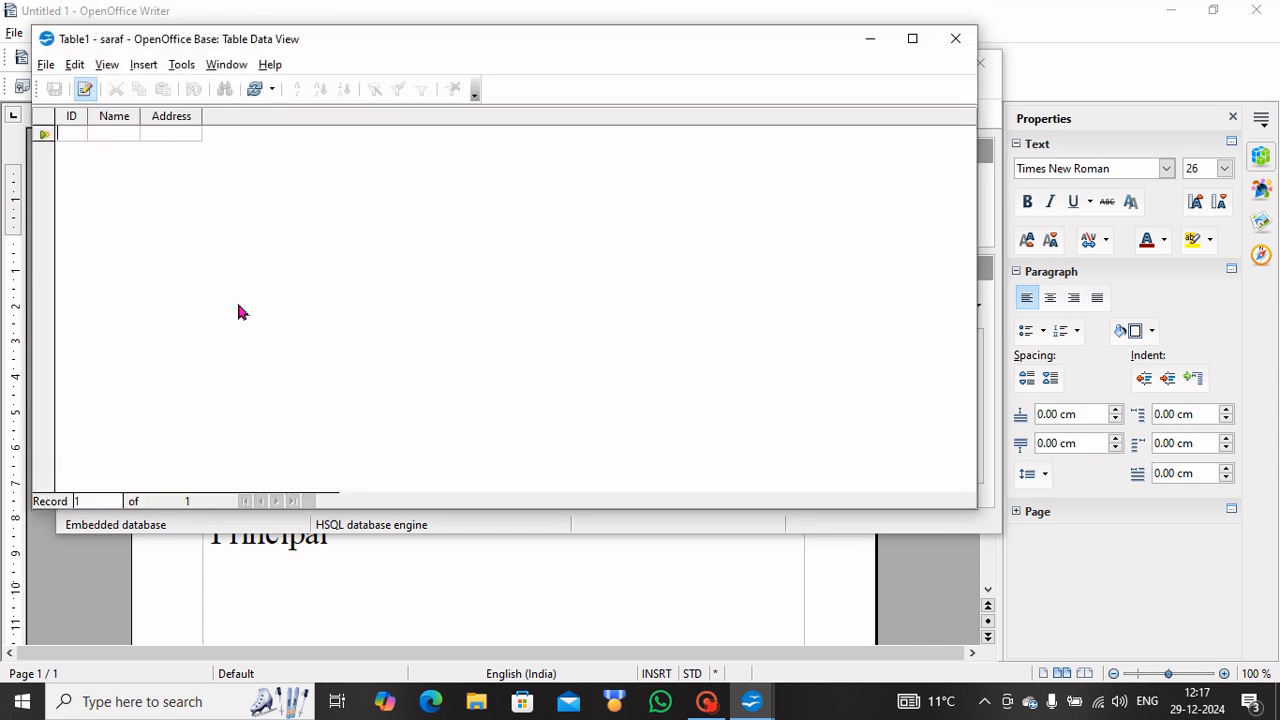
pyautogui.write('1')
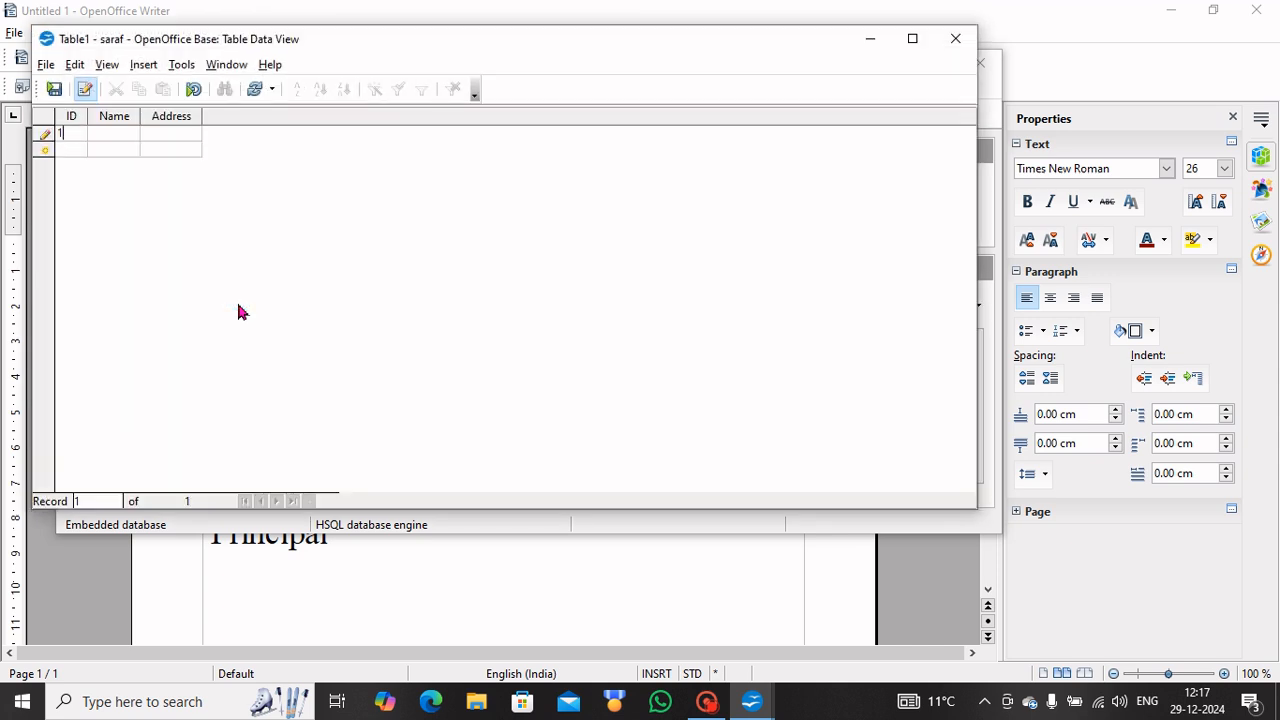
pyautogui.press('Tab')
pyautogui.write('Amit')
pyautogui.write('Khatima')
pyautogui.press('Tab')
pyautogui.write('2')
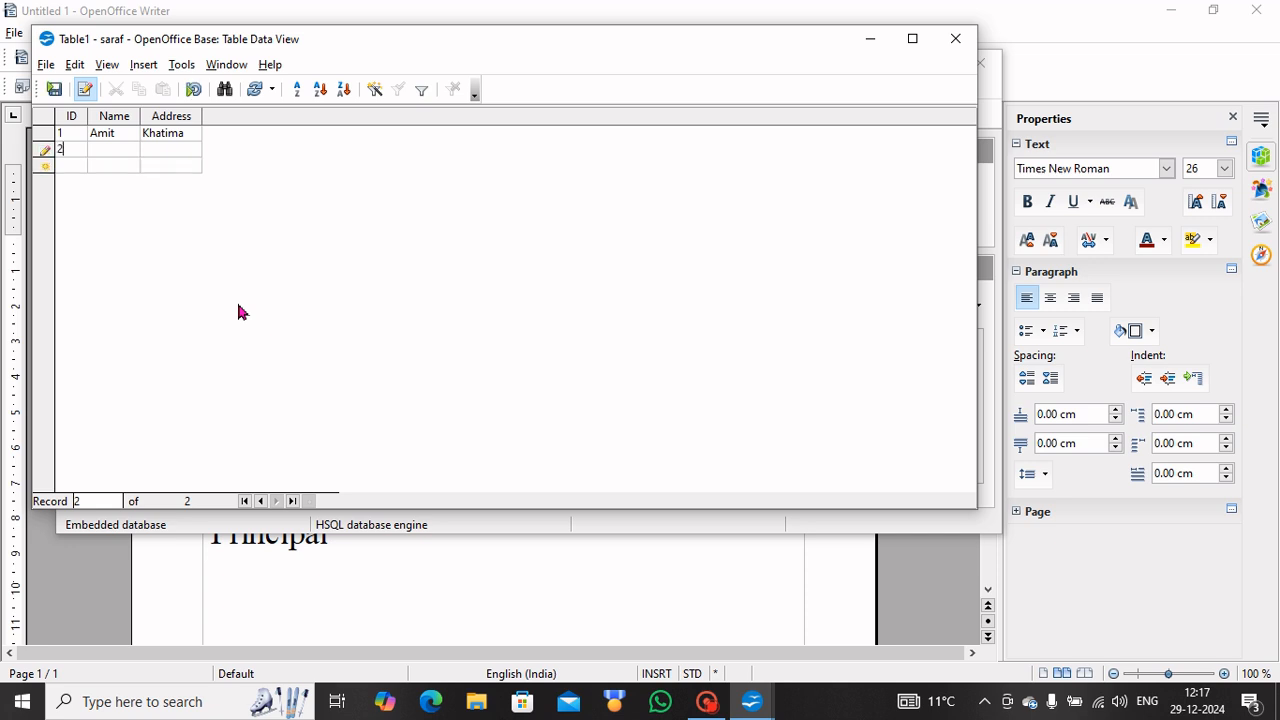
pyautogui.press('Tab')
pyautogui.write('Akansha')
pyautogui.write('Banbass')
pyautogui.write('a')
pyautogui.press('Tab')
# Enter records 3 to 5 with towns Khatima, Tanakpur and Sitarganj, and save the record.
pyautogui.write('3')
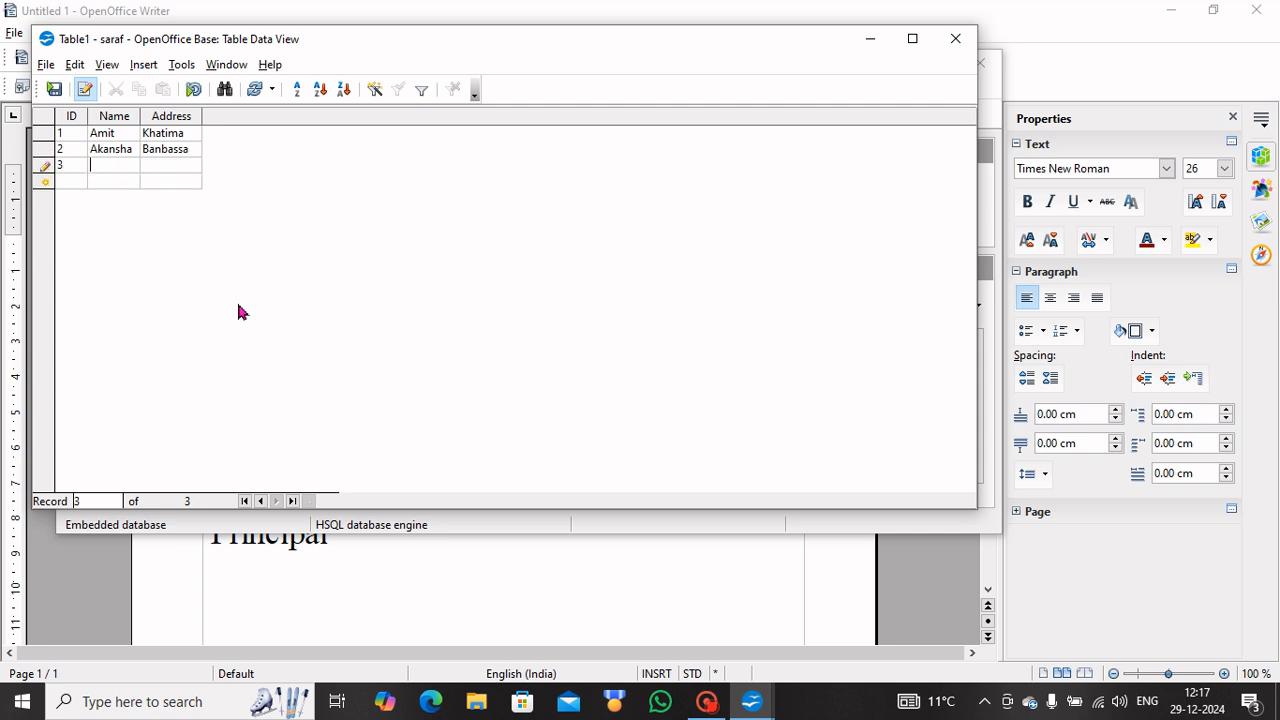
pyautogui.write('Nitin')
pyautogui.write('Khatima')
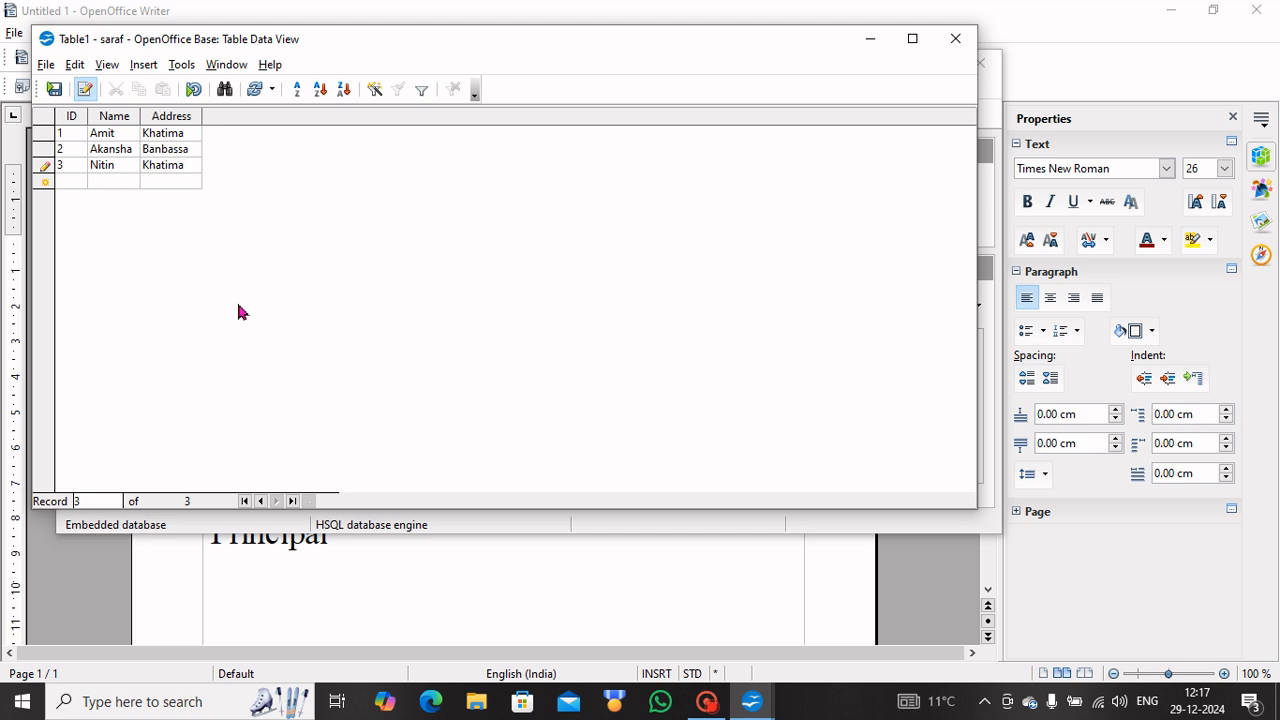
pyautogui.press('Tab')
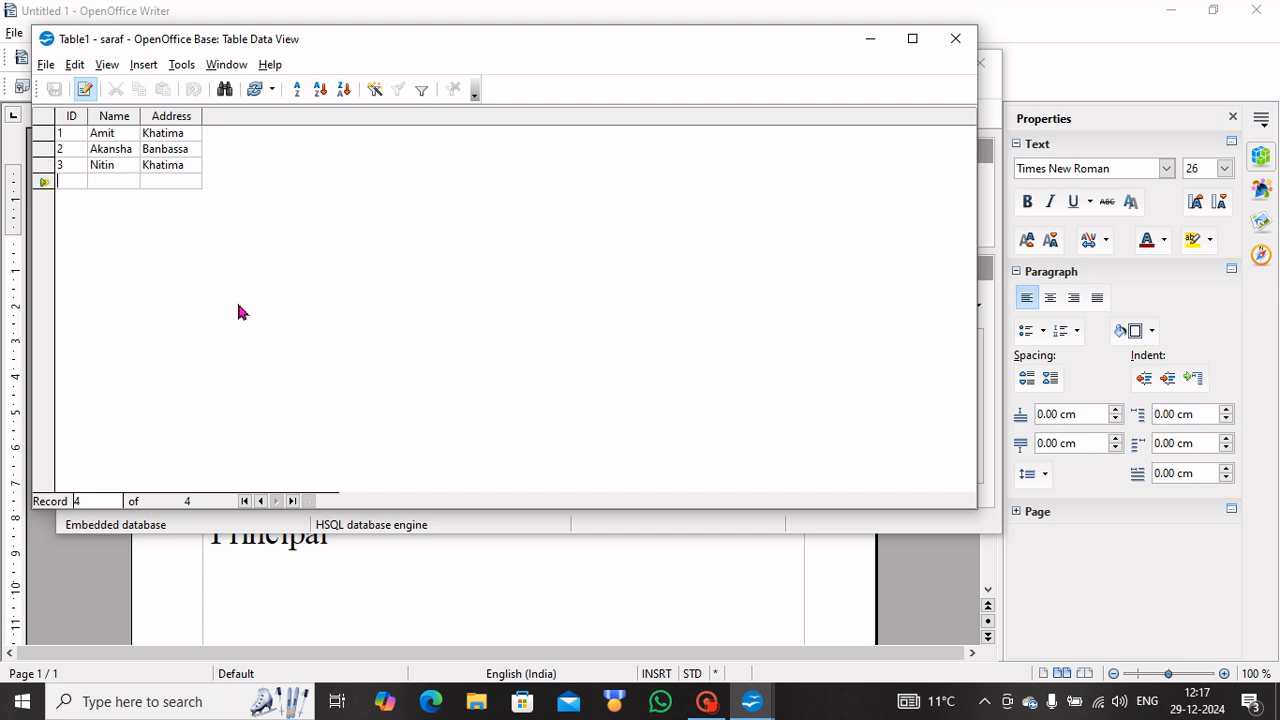
pyautogui.write('4')
pyautogui.press('Tab')
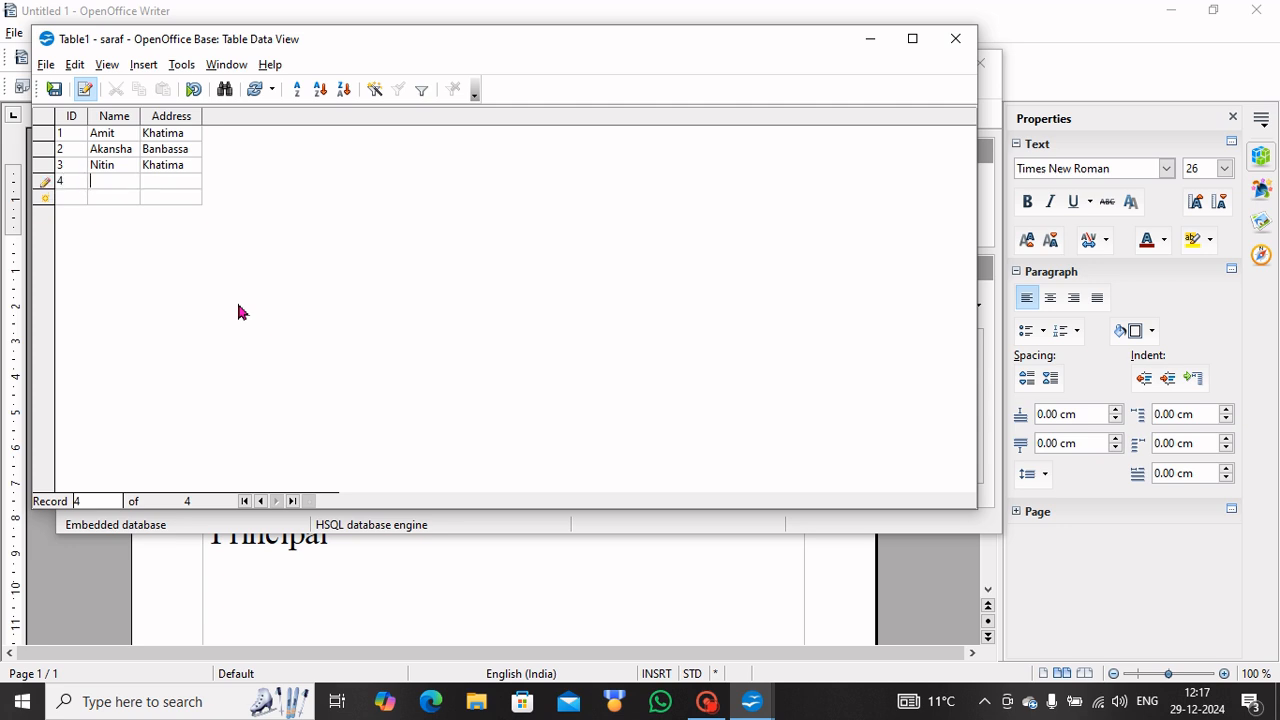
pyautogui.write('Mohit')
pyautogui.write('Tanakp')
pyautogui.write('ur')
pyautogui.press('Tab')
pyautogui.write('5 ')
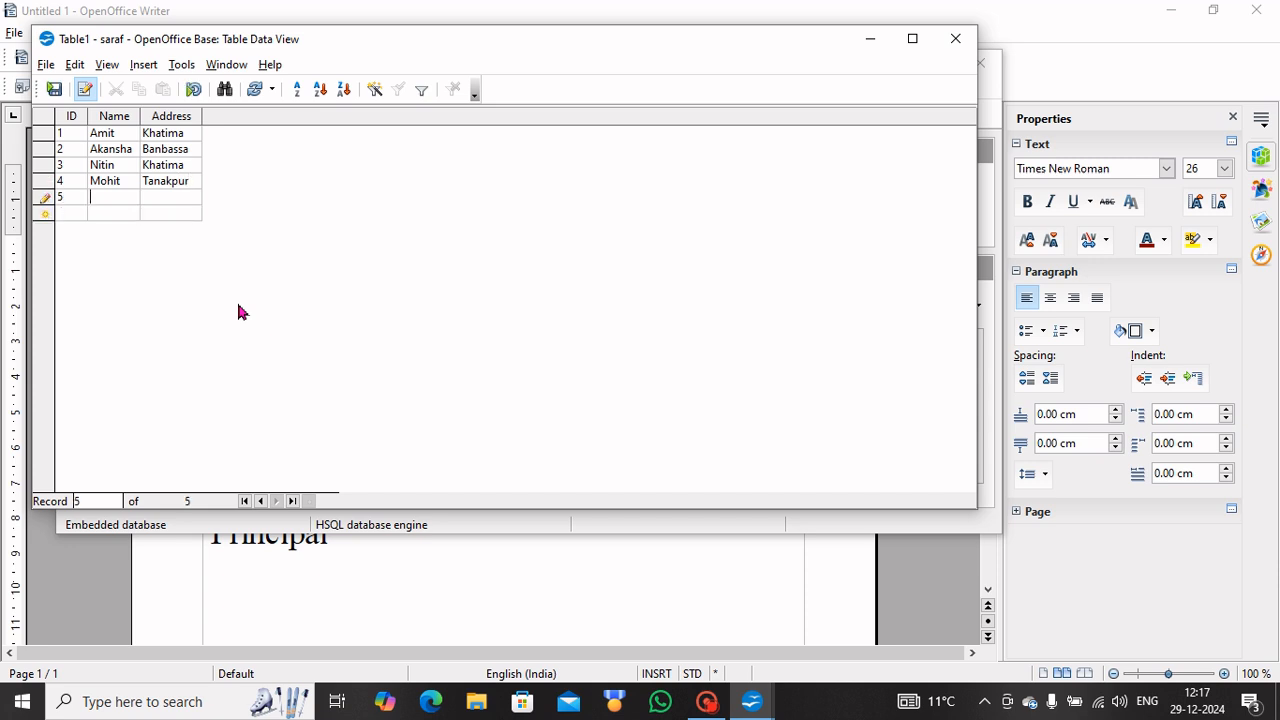
pyautogui.write('Vishn')
pyautogui.write('u ')
pyautogui.write('Sitar')
pyautogui.write('ganj')
pyautogui.click(55, 90)
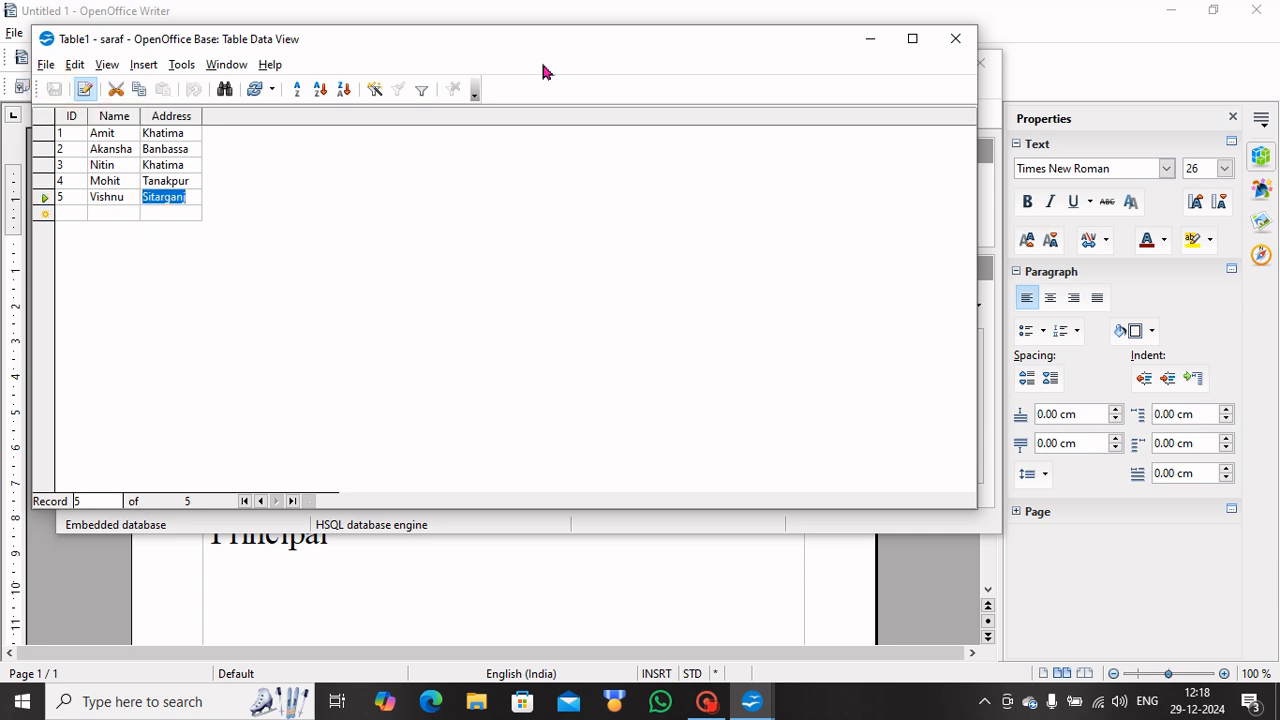
# Close Table1's data view and the saraf.odb database window.
pyautogui.click(955, 37)
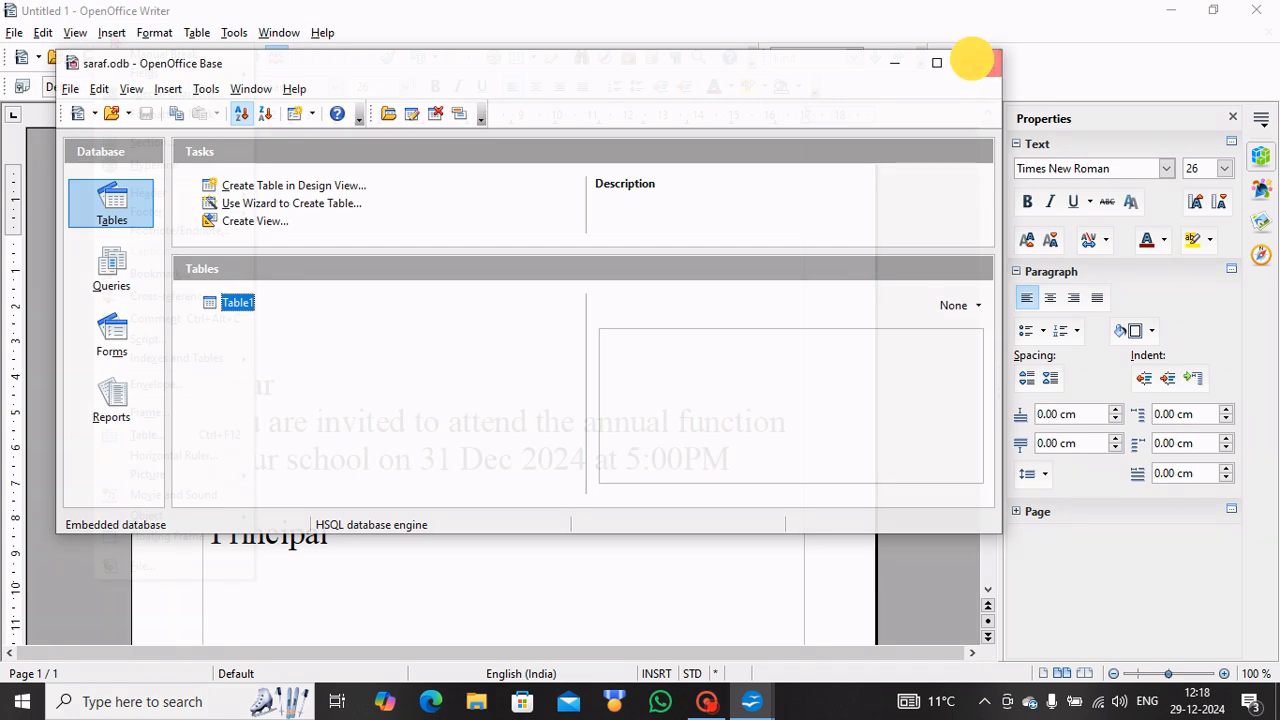
pyautogui.click(977, 64)
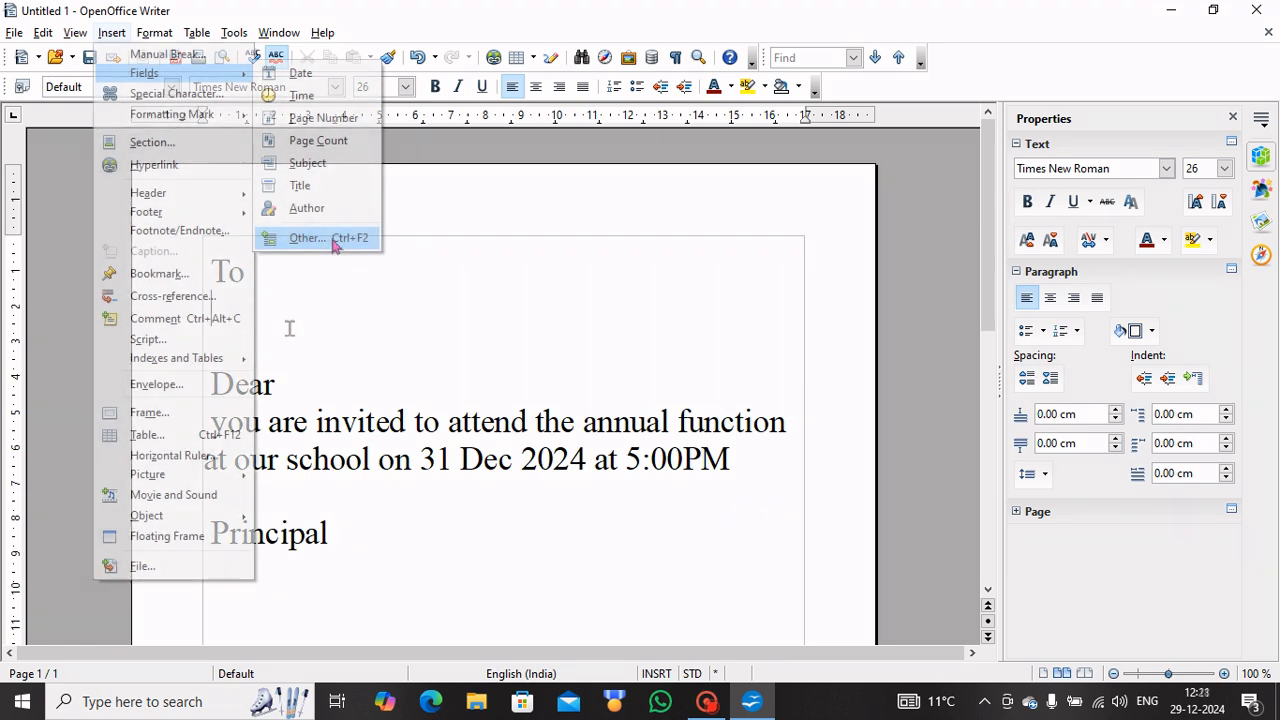
# Insert the Name mail merge field from saraf > Table1 under 'To'.
pyautogui.click(335, 246)
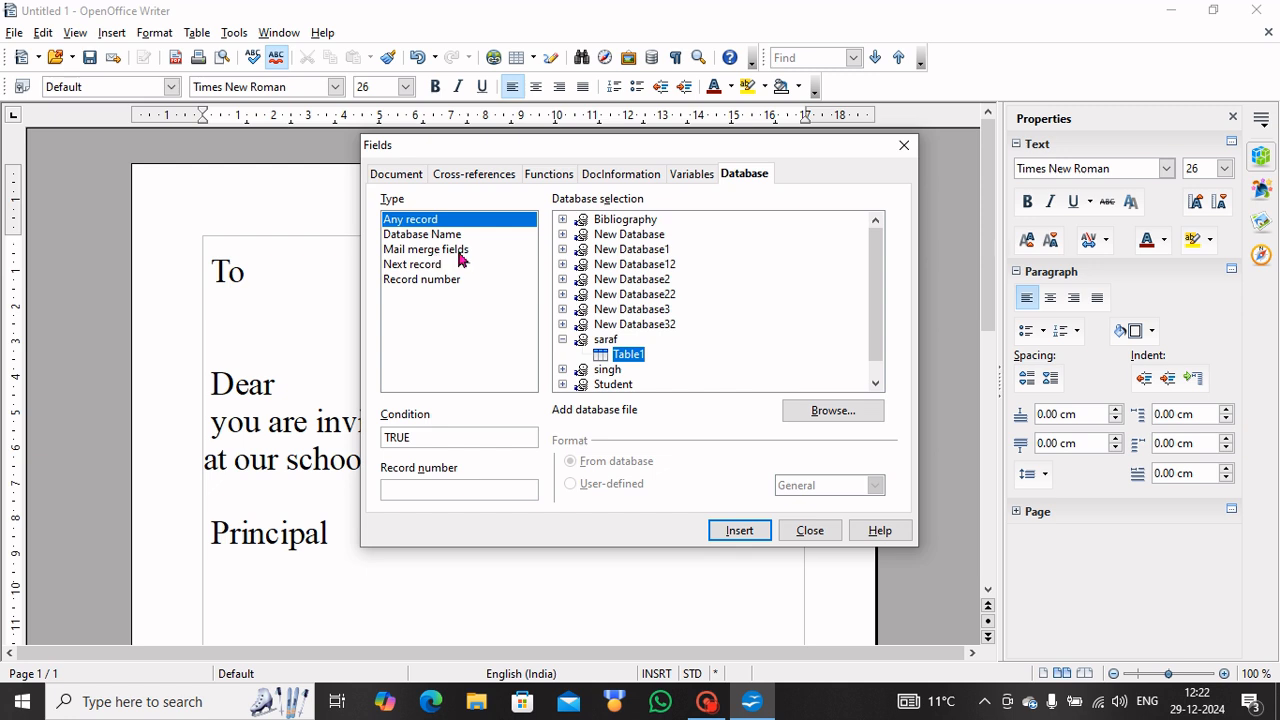
pyautogui.click(461, 259)
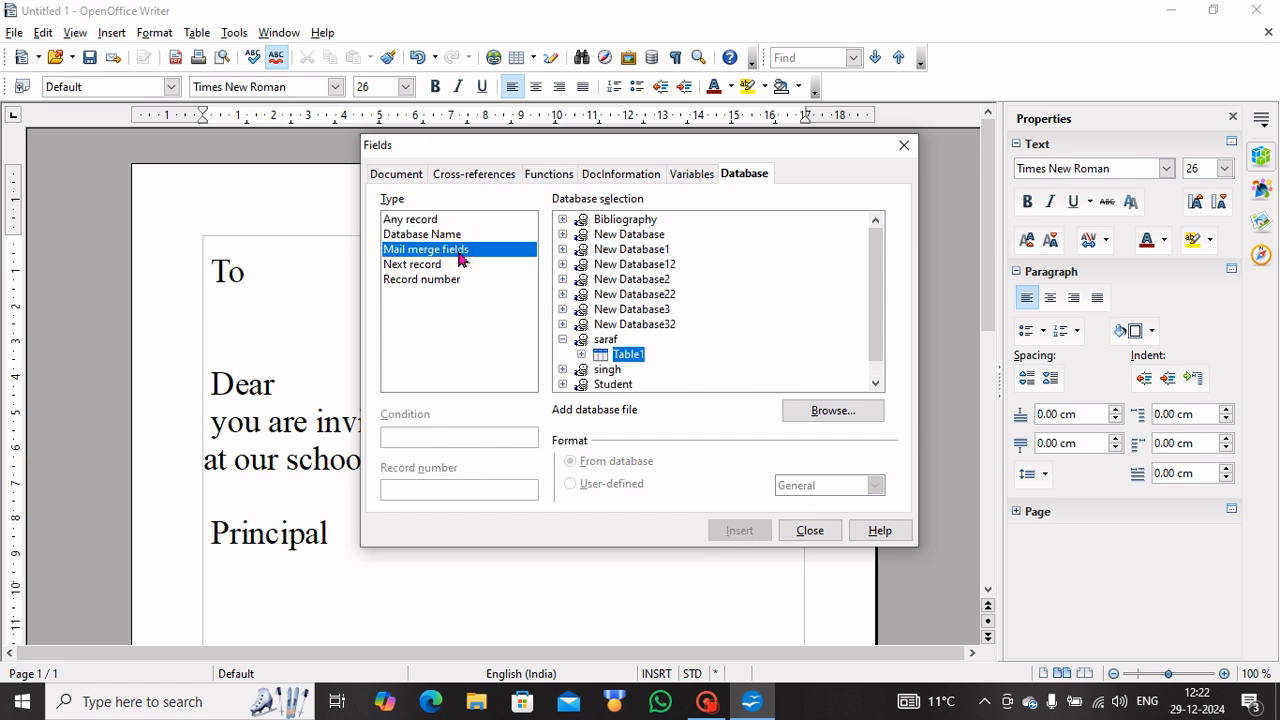
pyautogui.click(562, 339)
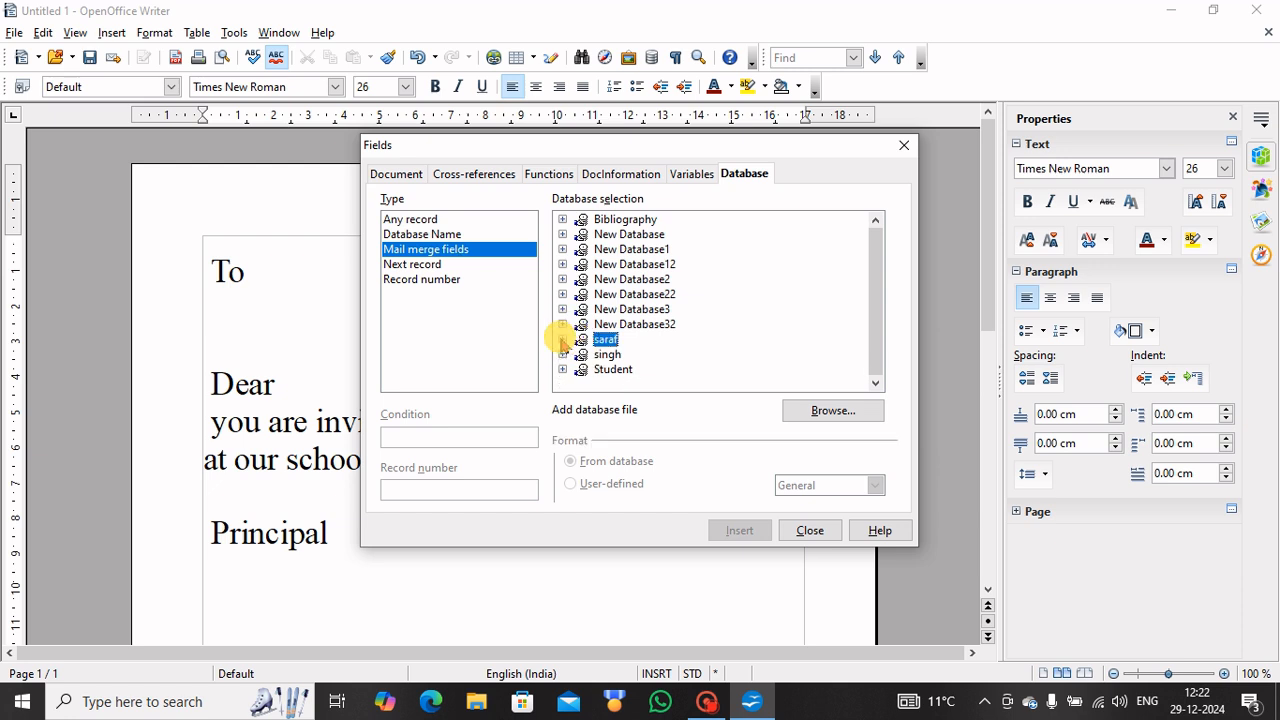
pyautogui.click(562, 341)
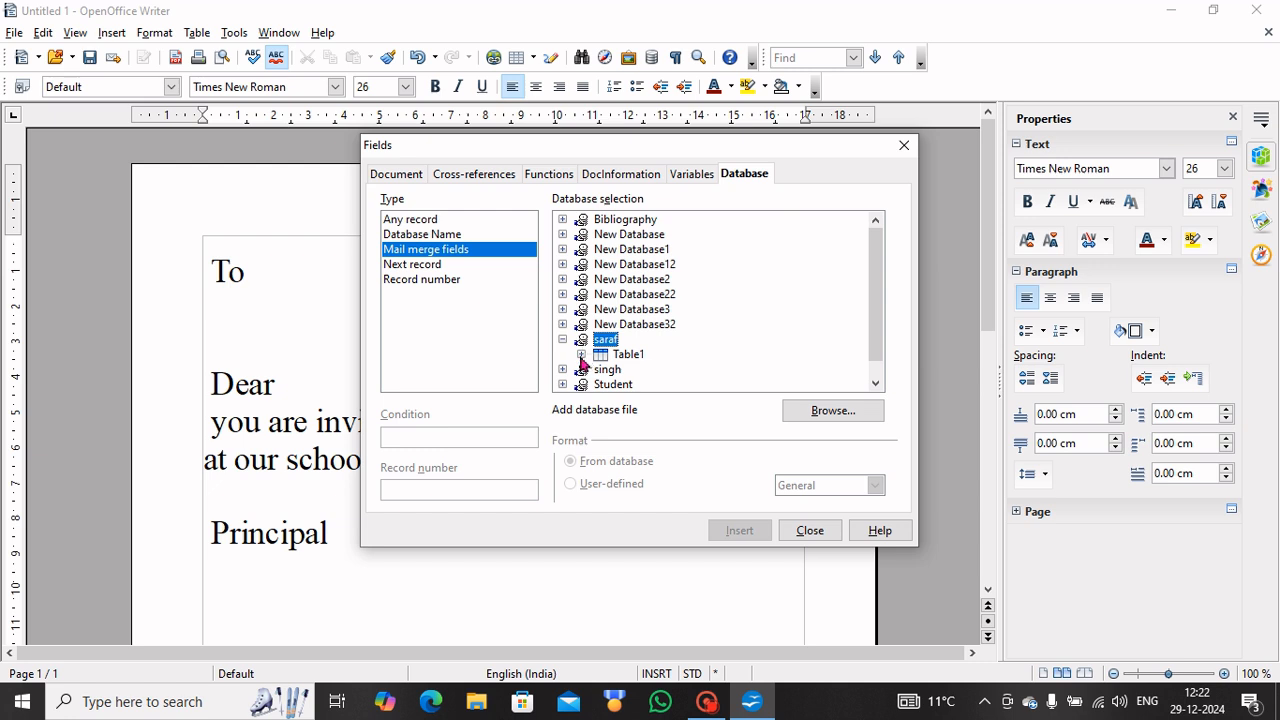
pyautogui.click(581, 356)
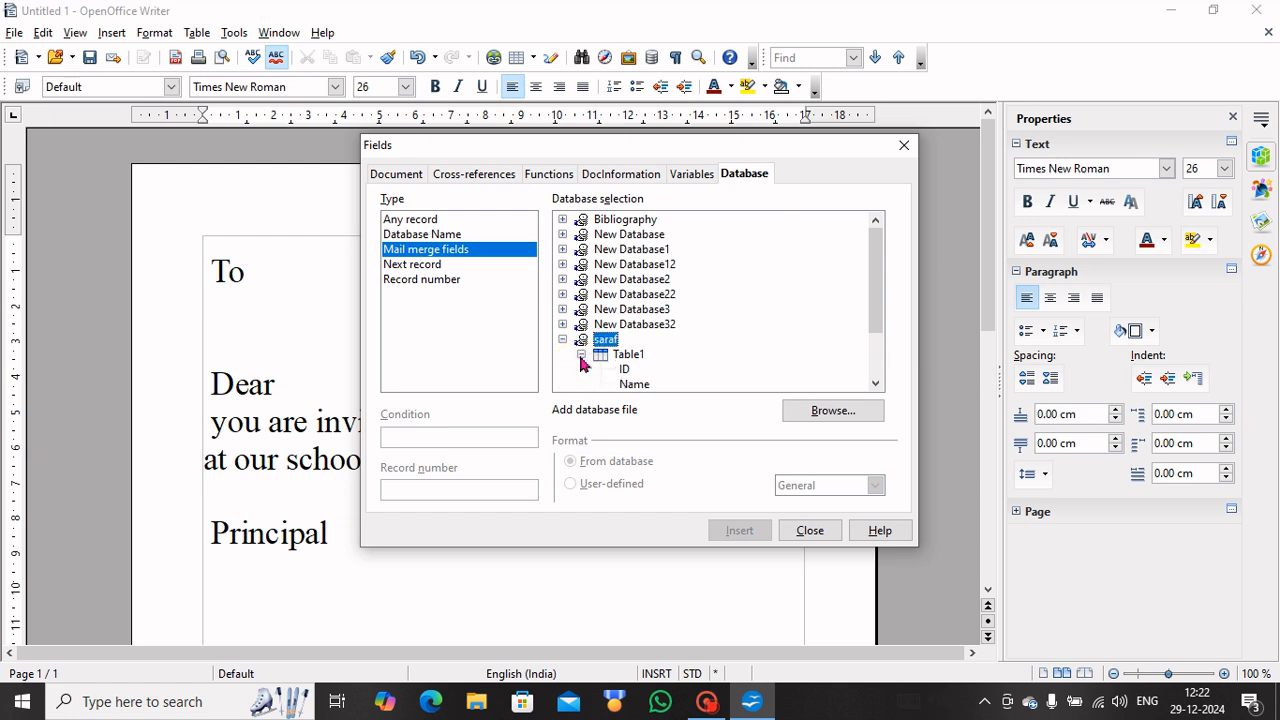
pyautogui.click(875, 387)
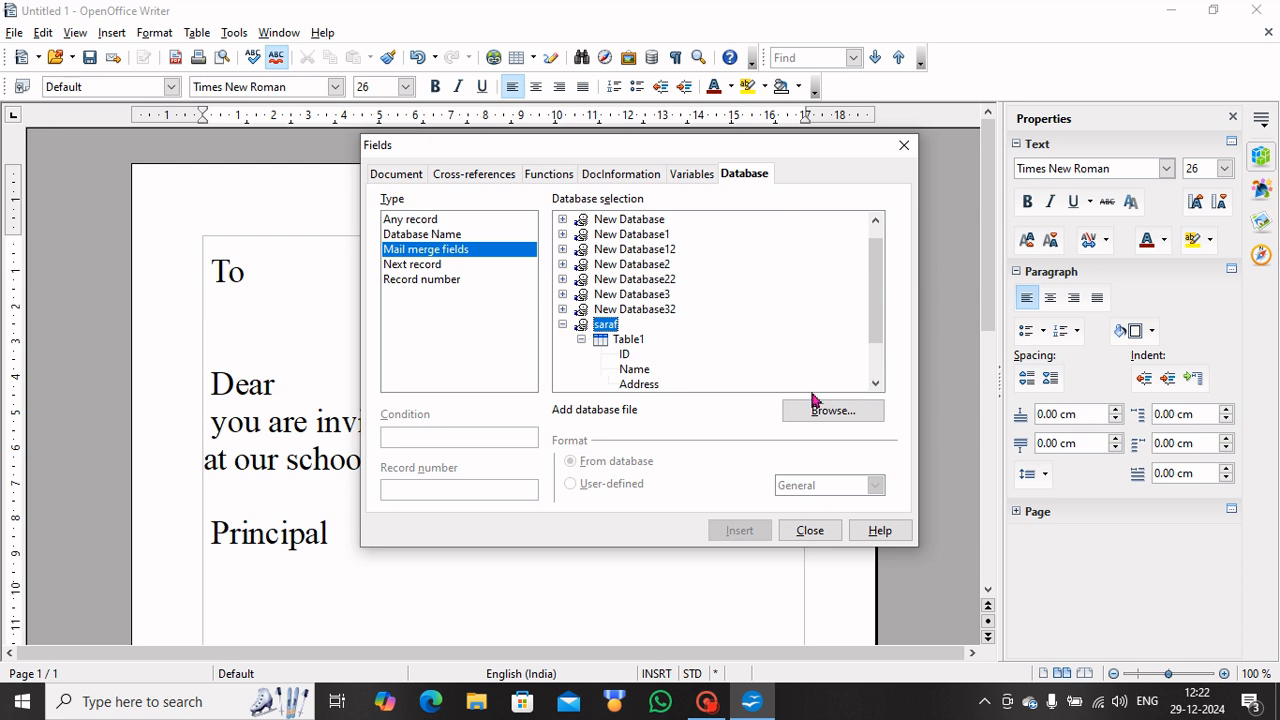
pyautogui.click(638, 369)
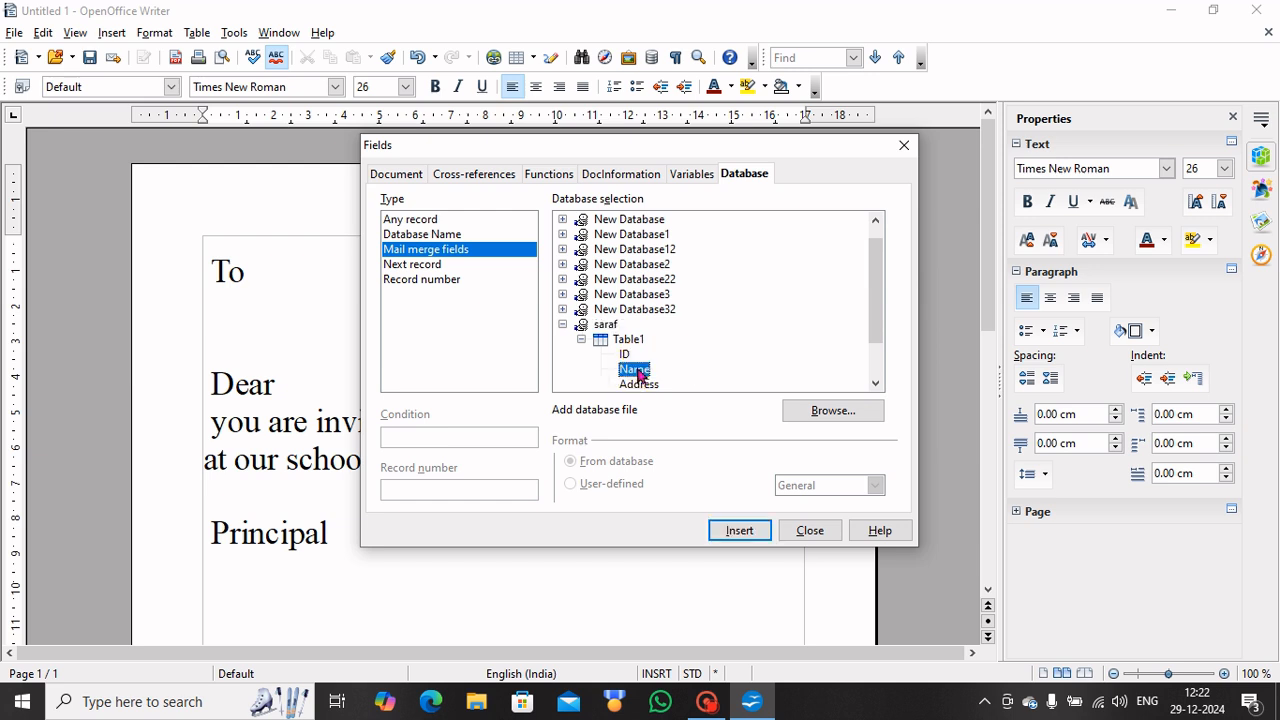
pyautogui.click(739, 532)
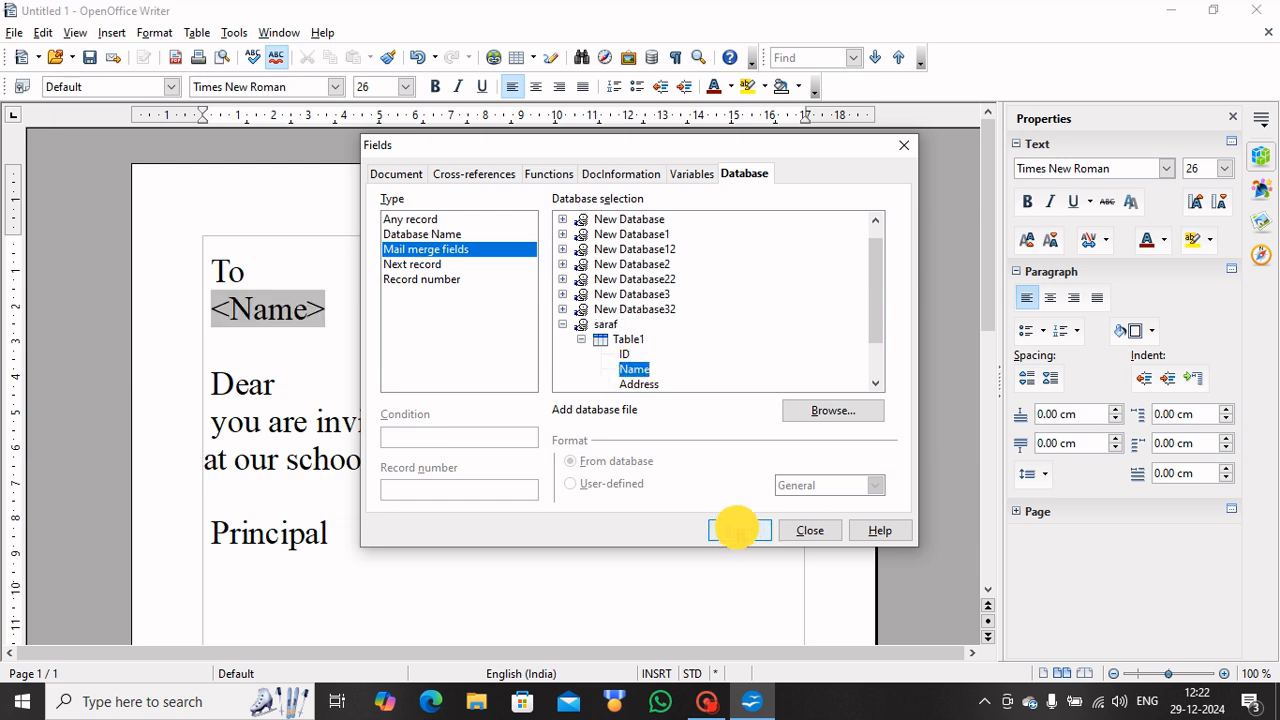
# Insert the Address field after Name and close the Fields dialog.
pyautogui.click(760, 143)
pyautogui.moveTo(760, 143); pyautogui.dragTo(898, 187)
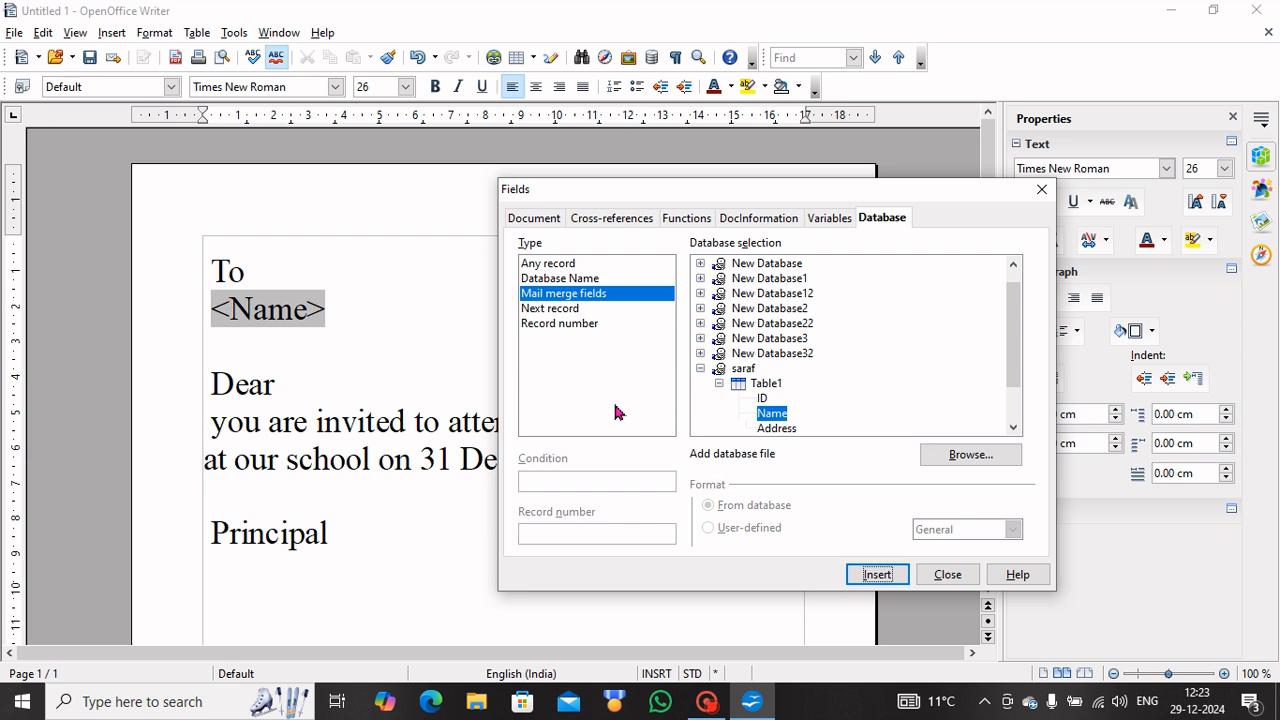
pyautogui.click(777, 427)
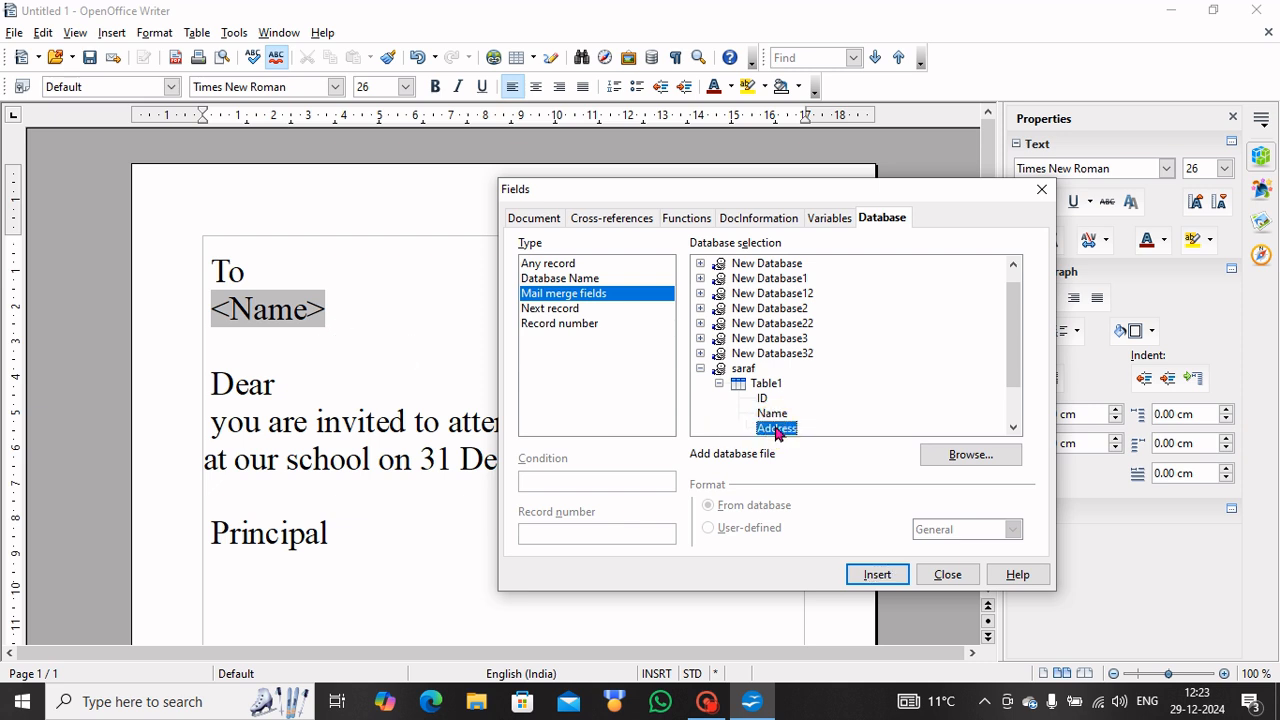
pyautogui.click(879, 575)
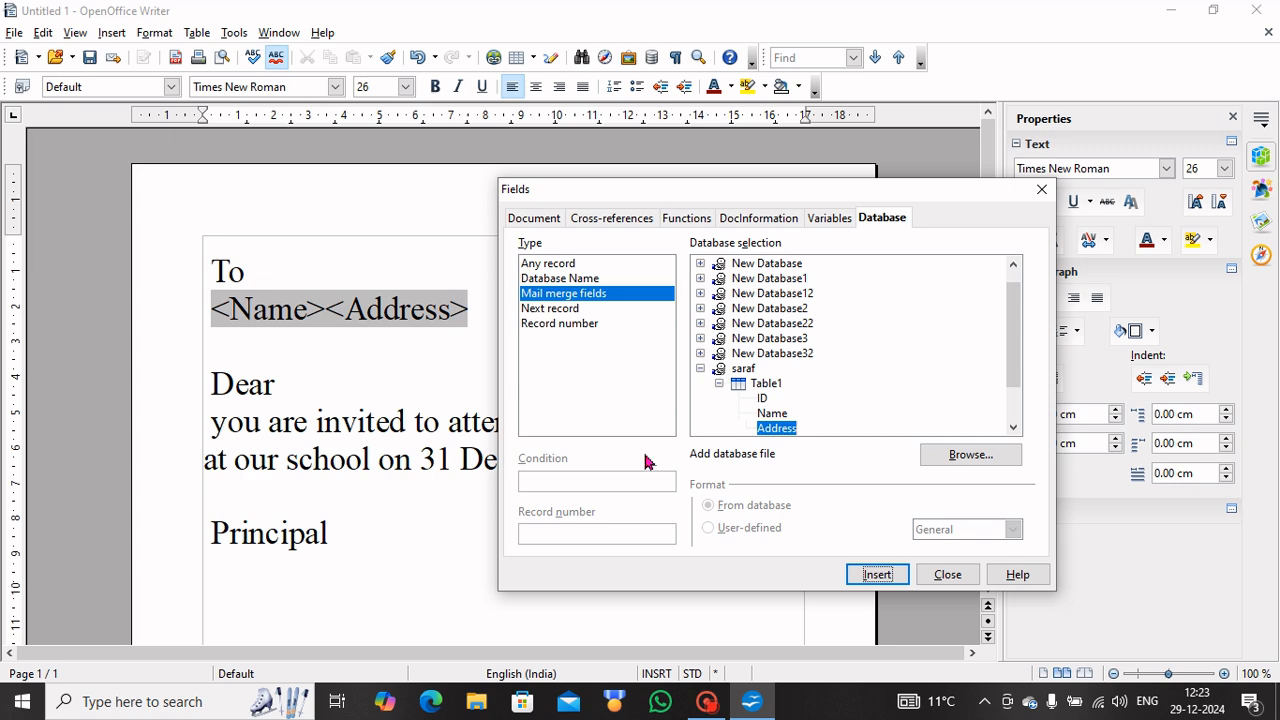
pyautogui.click(945, 572)
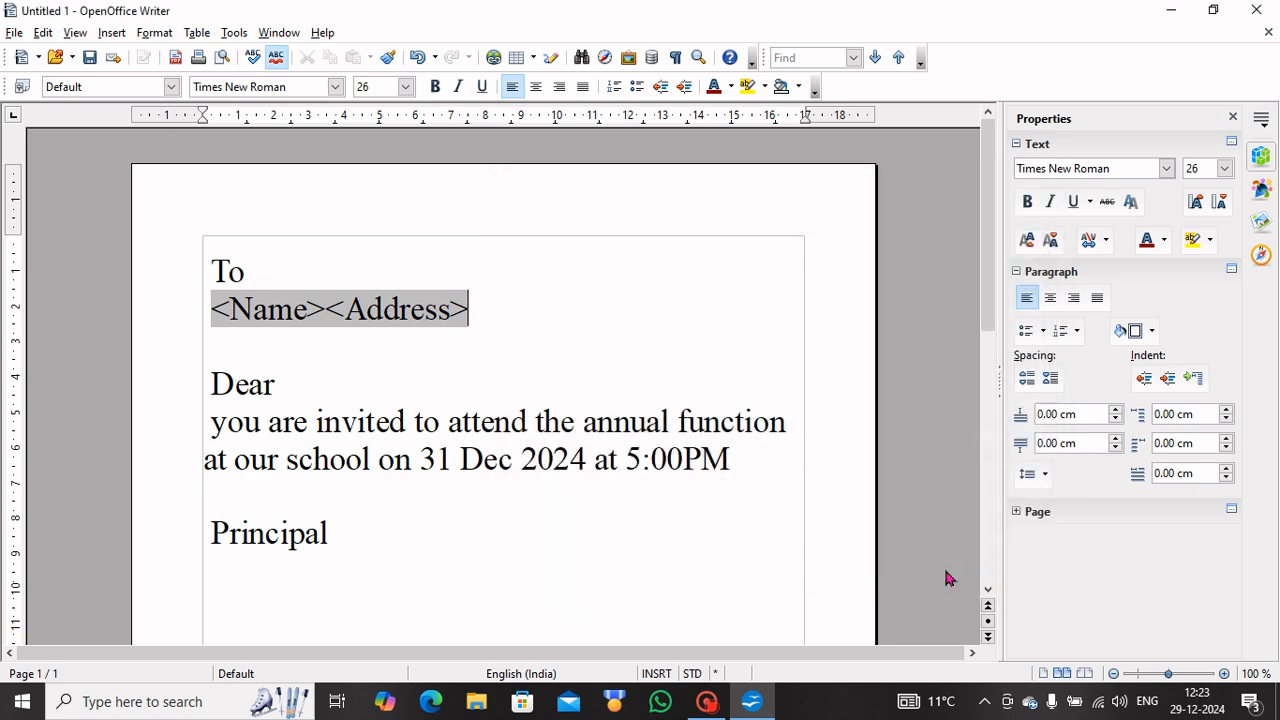
# Break <Address> onto its own line below <Name>, then place the cursor after 'Dear'.
pyautogui.click(326, 308)
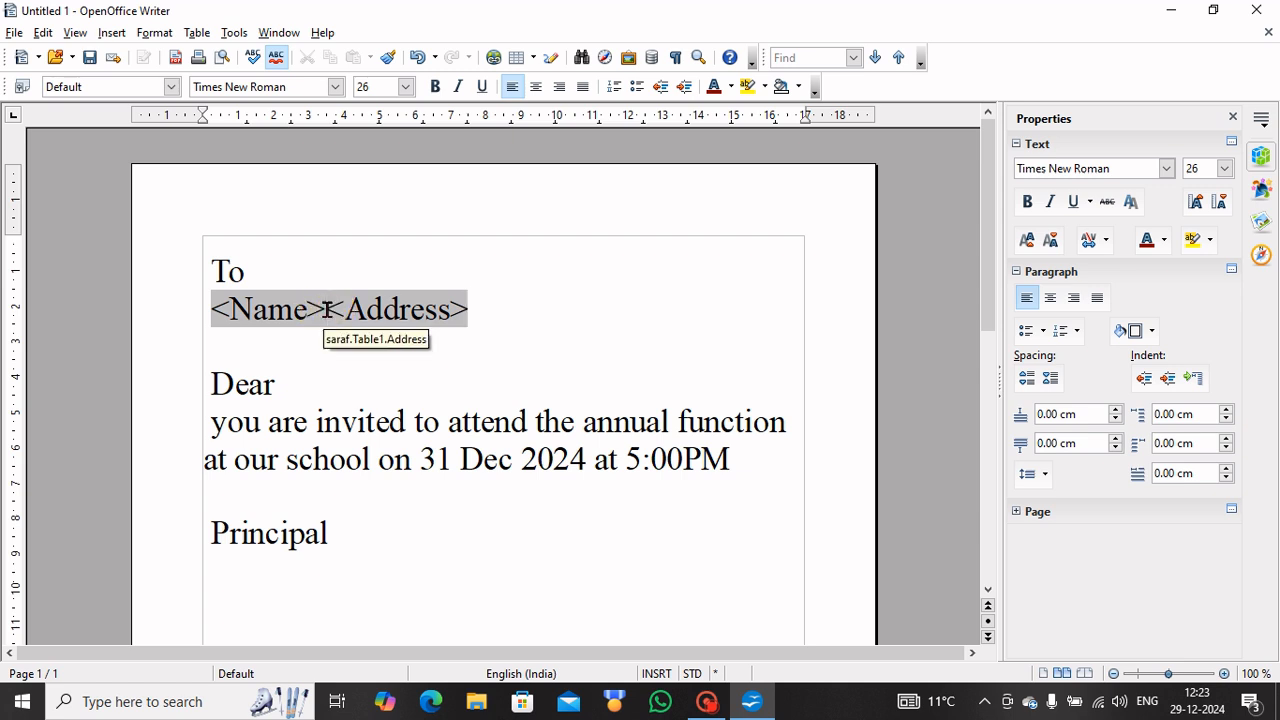
pyautogui.press('Return')
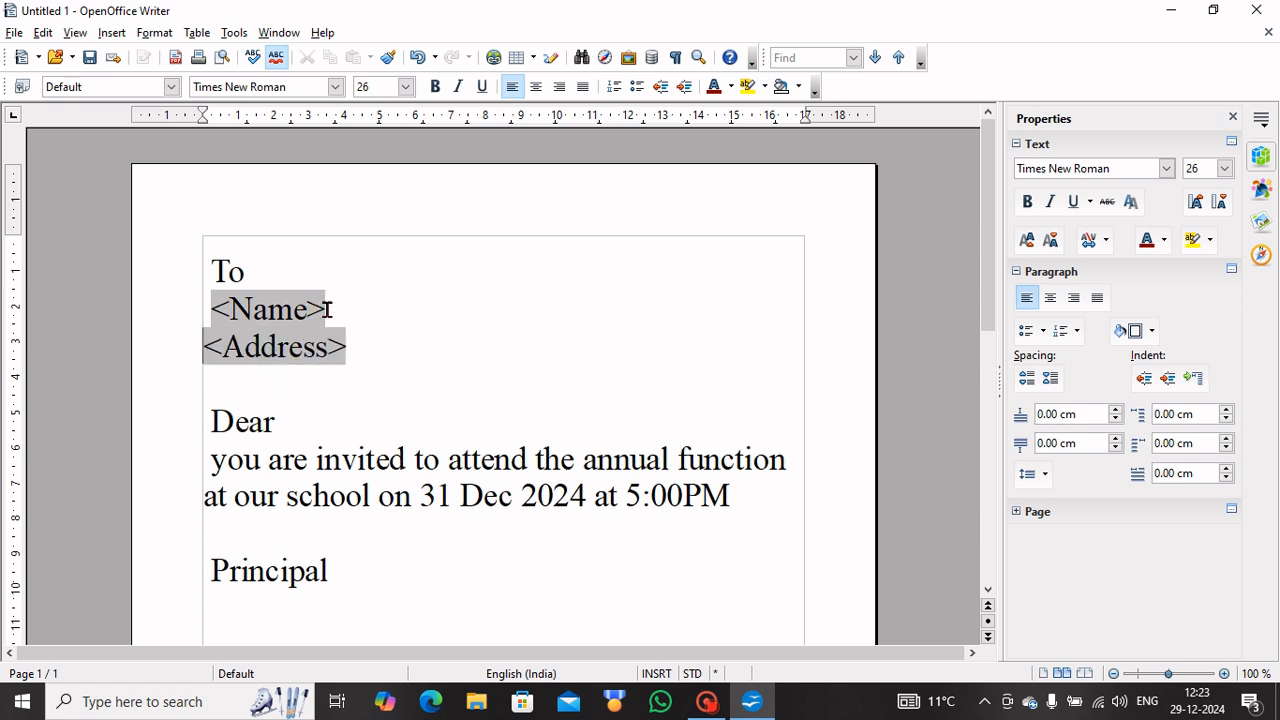
pyautogui.click(298, 421)
pyautogui.click(112, 32)
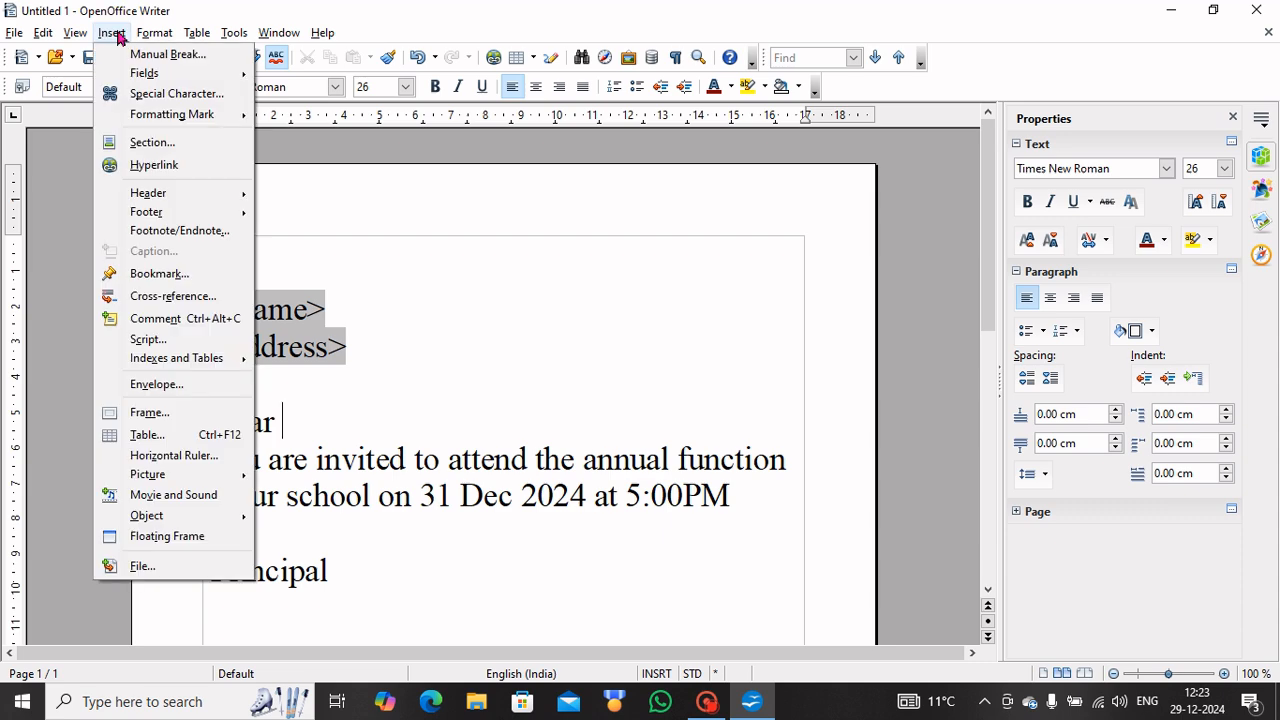
# Insert Table1's Name merge field after 'Dear' so the greeting reads 'Dear <Name>'.
pyautogui.moveTo(138, 76)
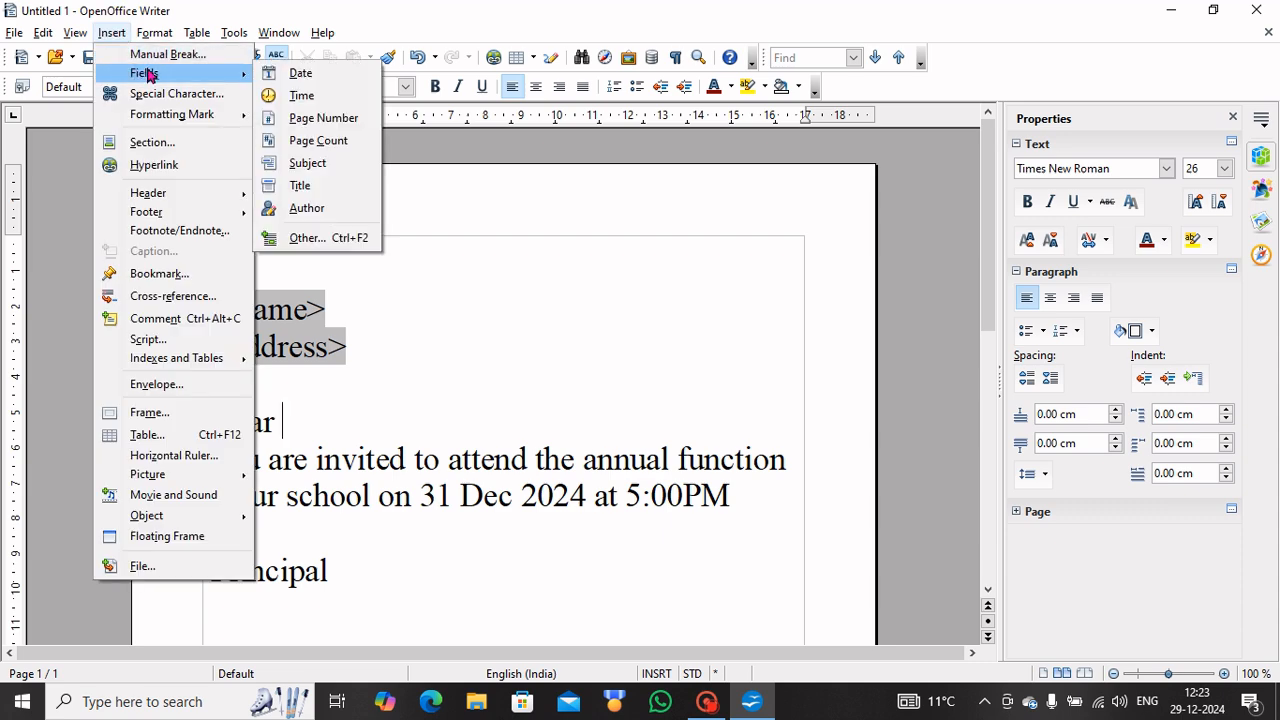
pyautogui.click(338, 240)
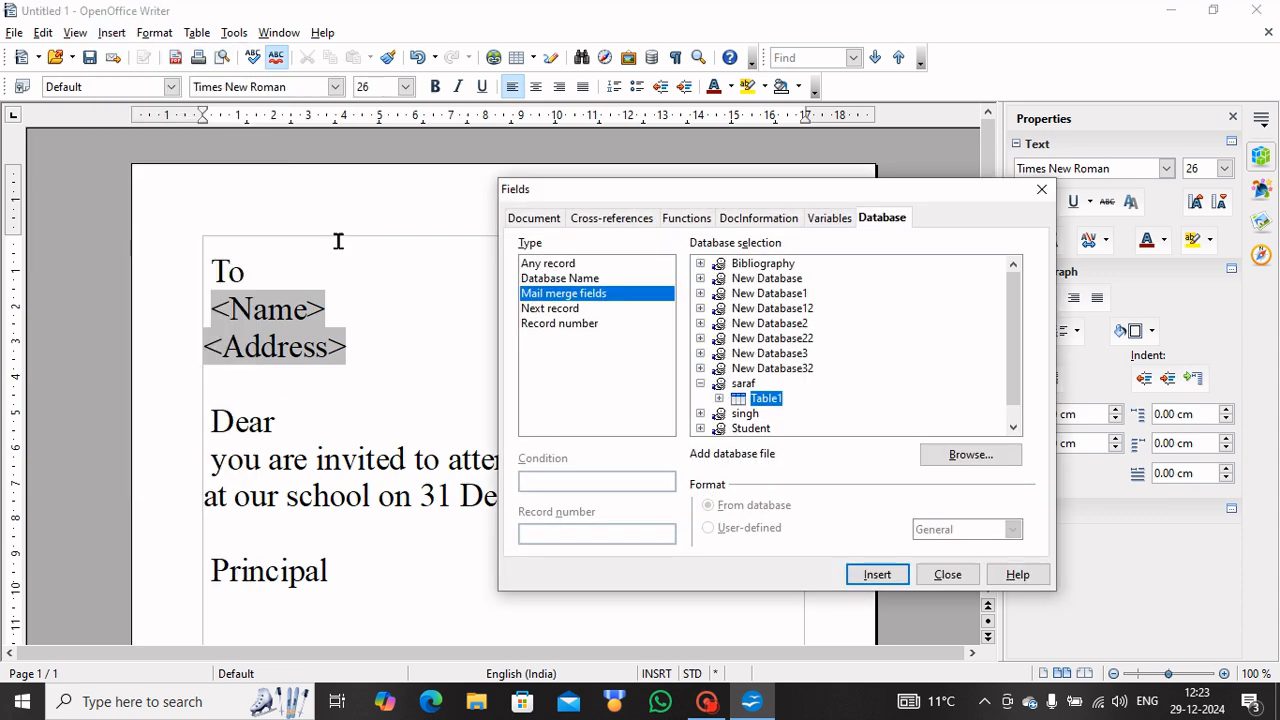
pyautogui.click(718, 399)
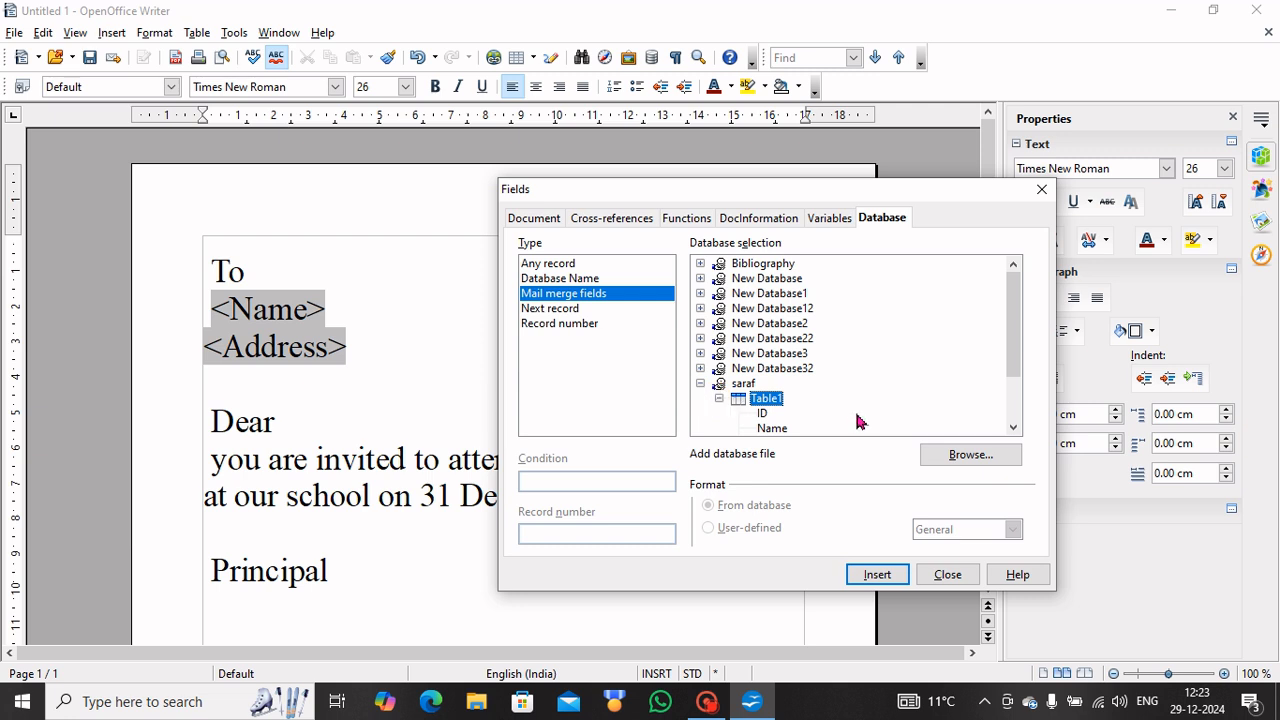
pyautogui.click(768, 428)
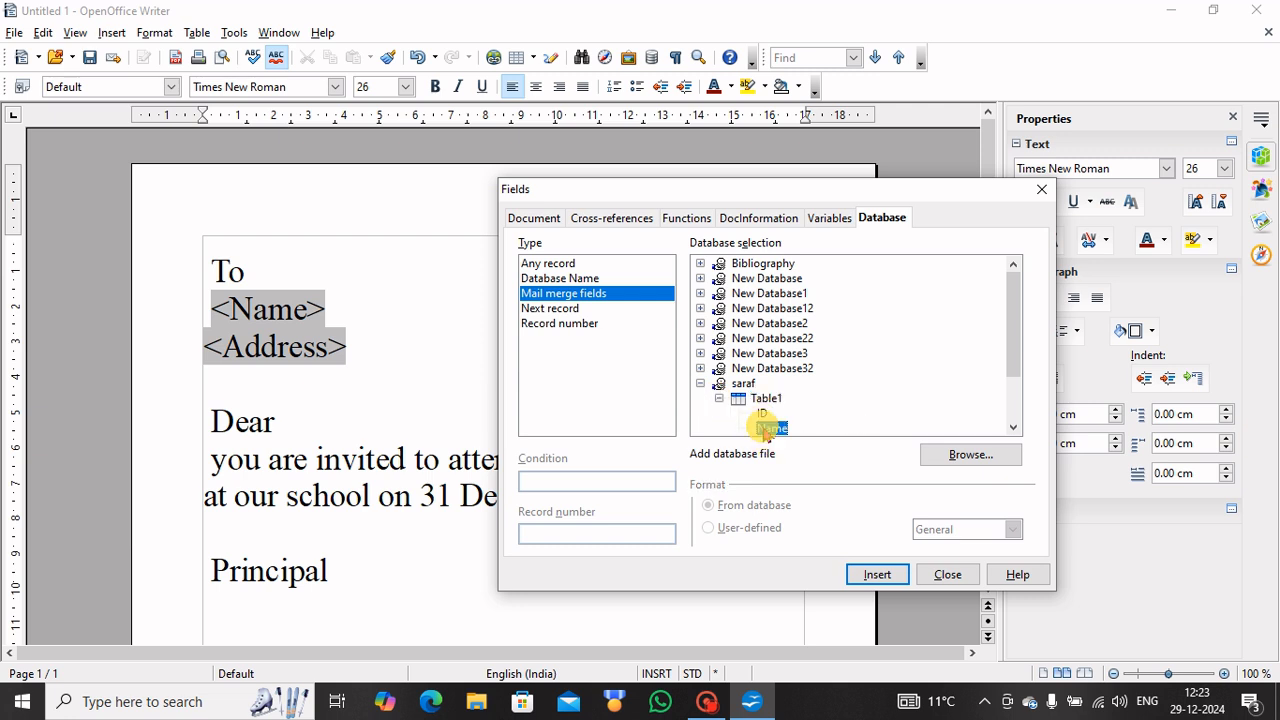
pyautogui.click(877, 576)
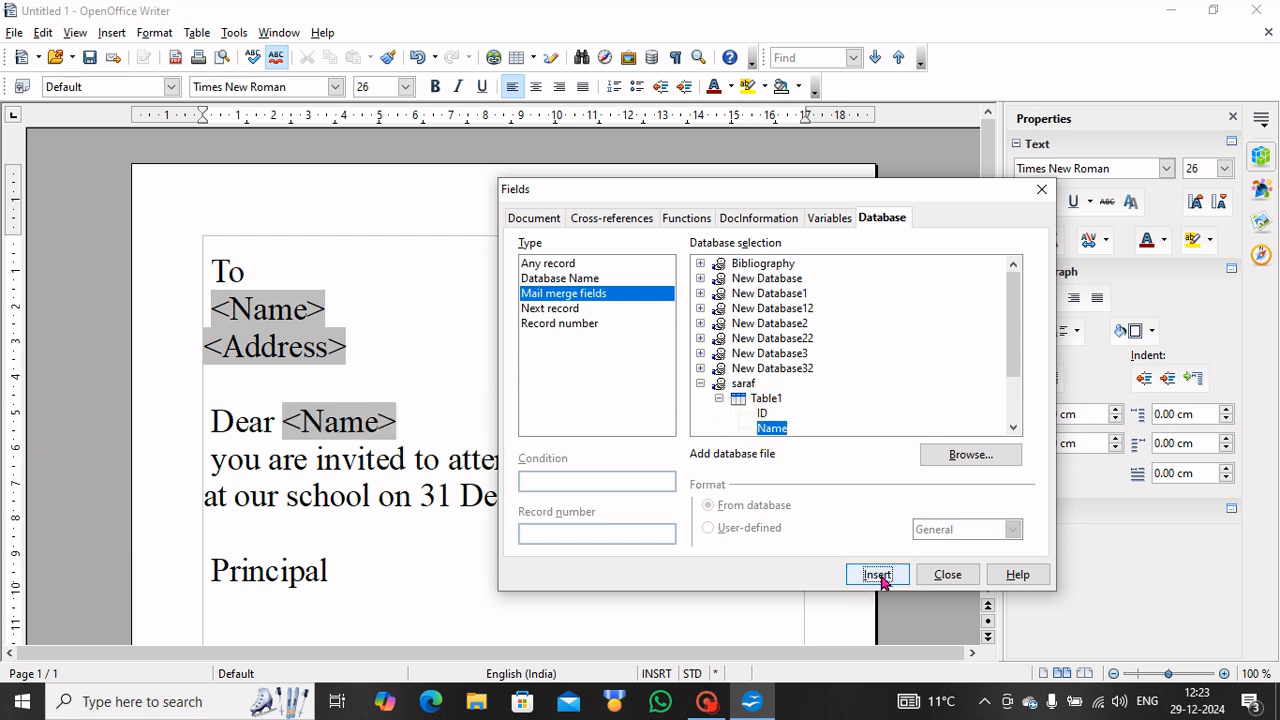
pyautogui.click(946, 575)
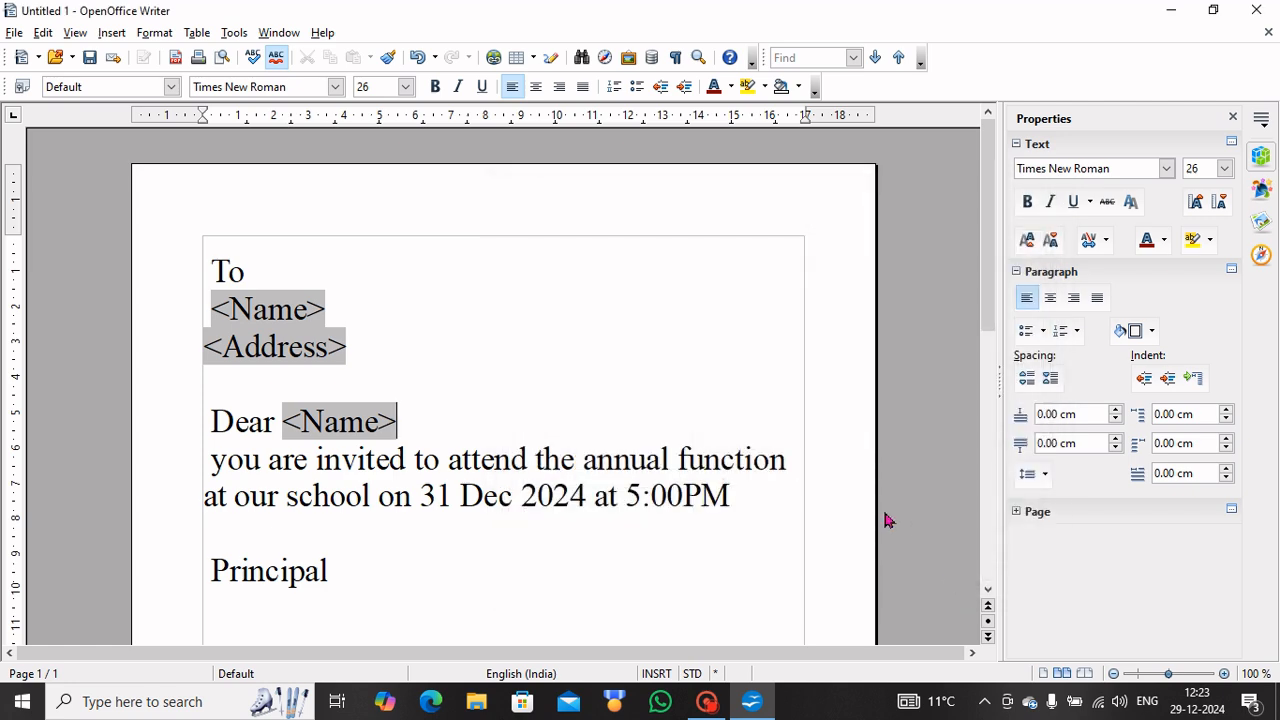
pyautogui.click(987, 589)
pyautogui.click(988, 590)
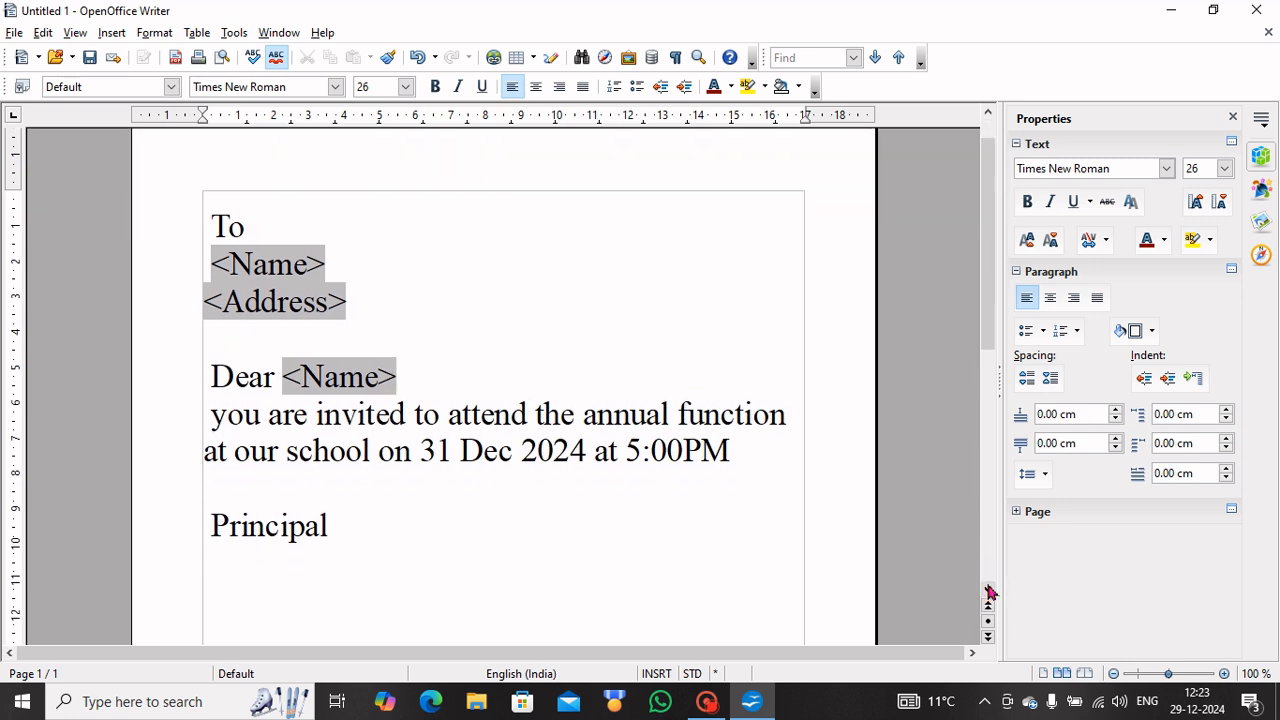
# Open the Tools menu to reach the Mail Merge Wizard.
pyautogui.click(989, 591)
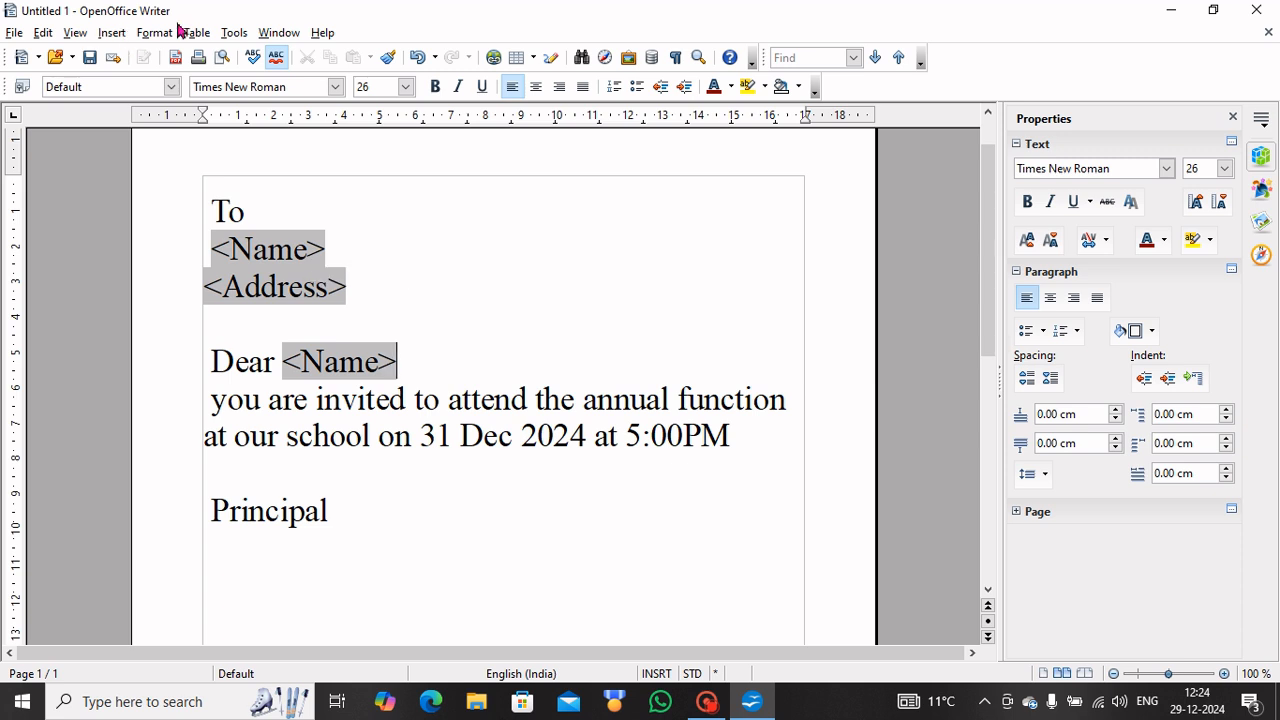
pyautogui.click(230, 32)
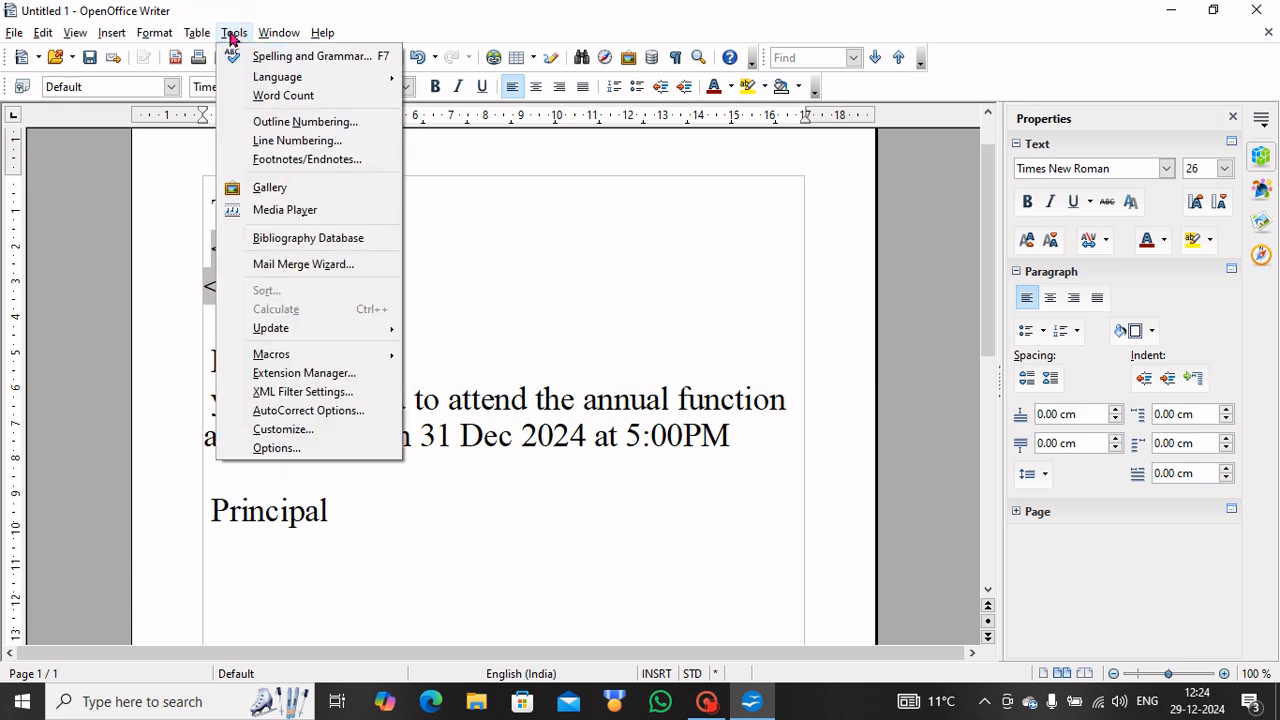
# Start the Mail Merge Wizard from the current document with Letter as the document type.
pyautogui.click(283, 267)
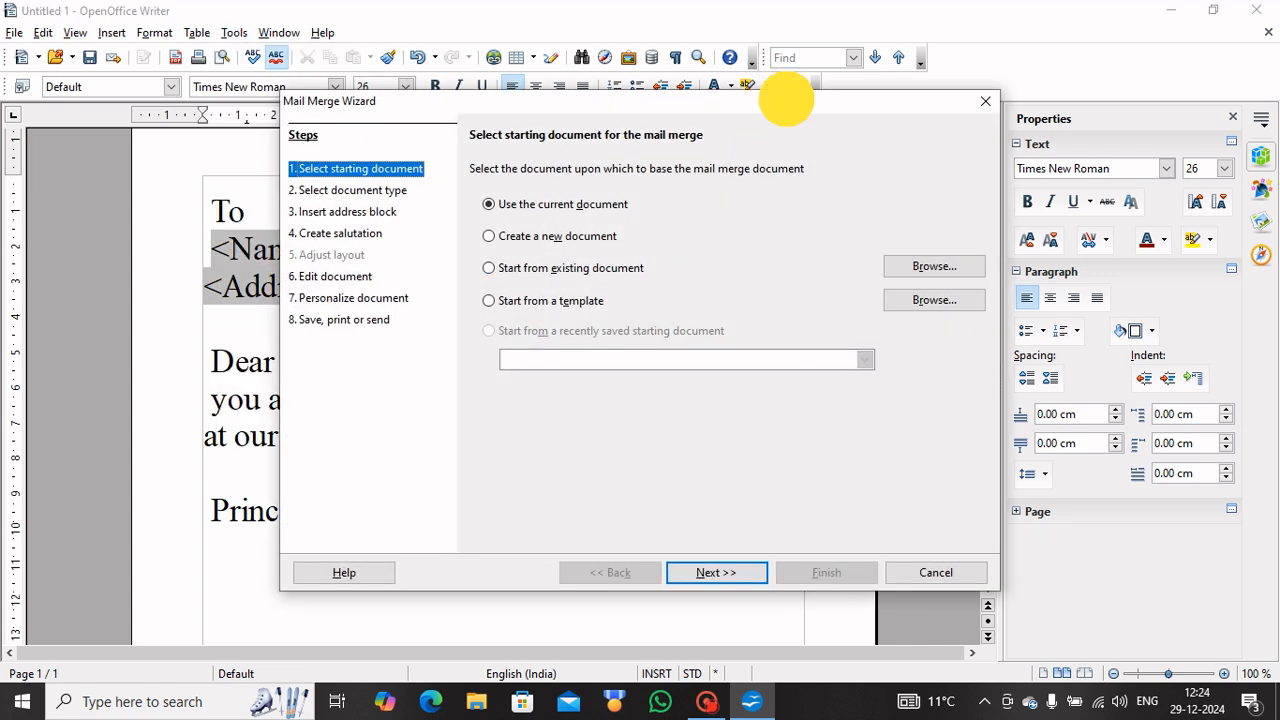
pyautogui.moveTo(788, 107); pyautogui.dragTo(950, 95)
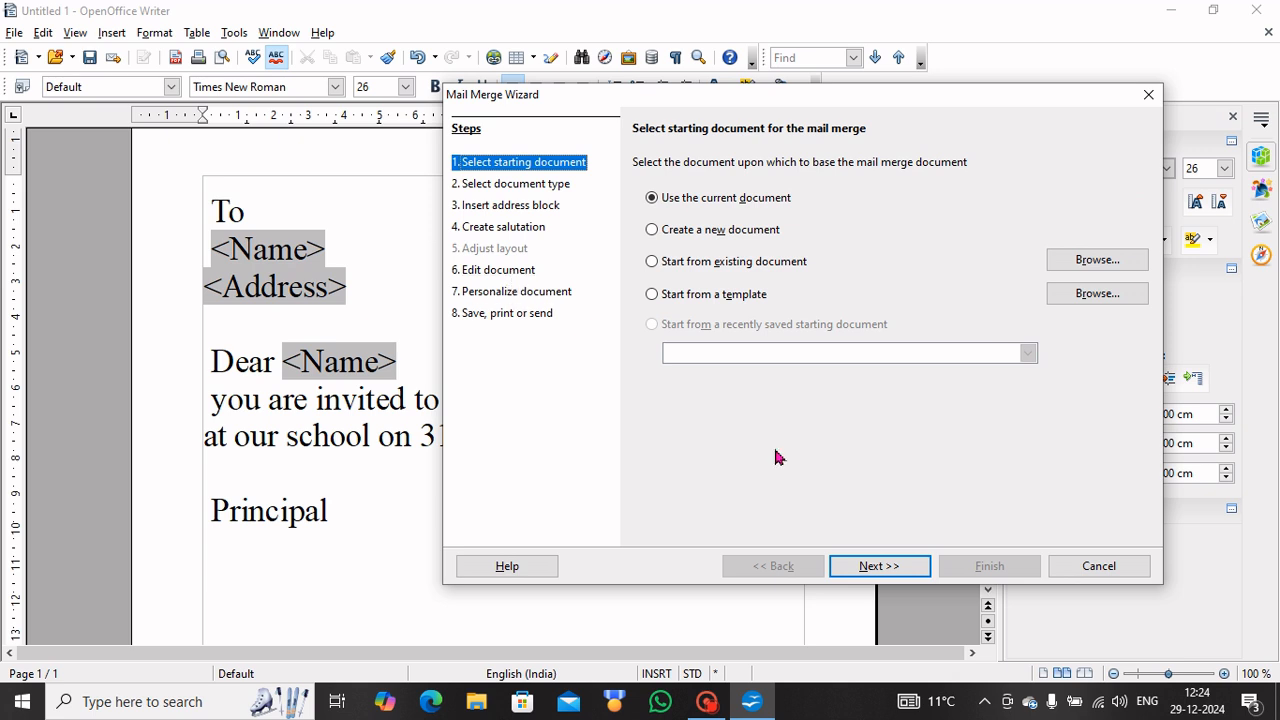
pyautogui.click(878, 566)
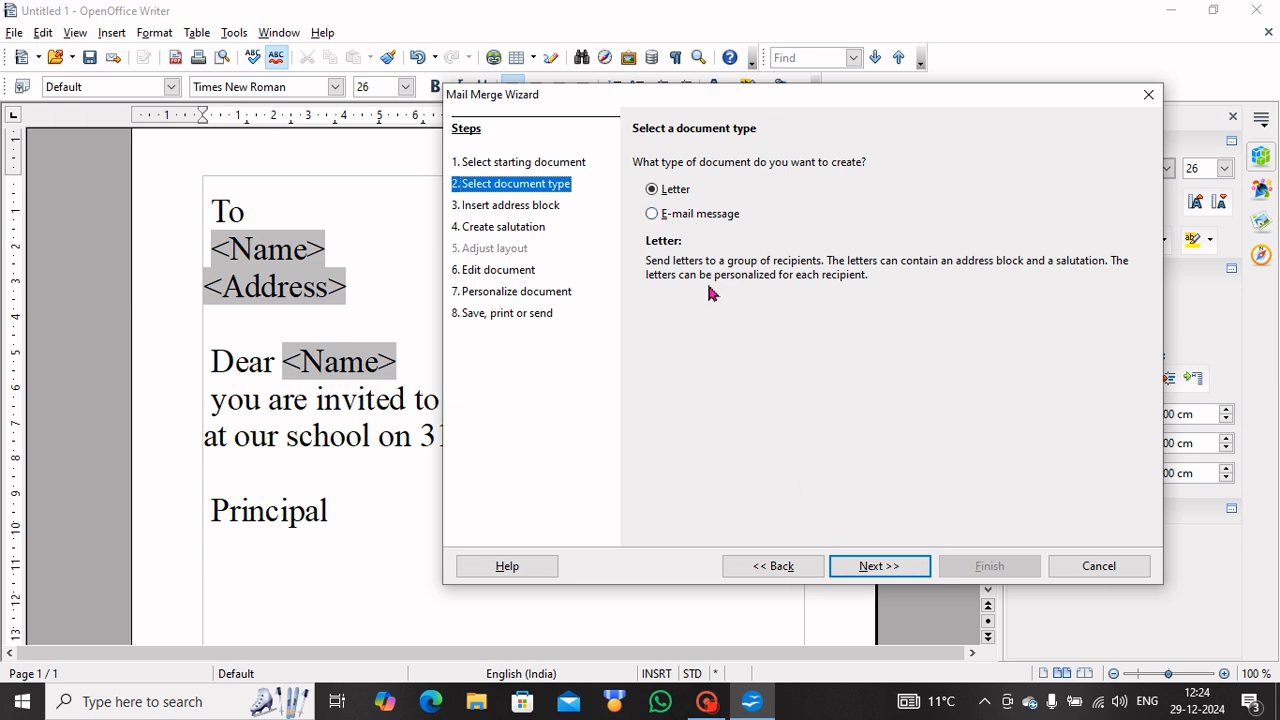
pyautogui.click(676, 216)
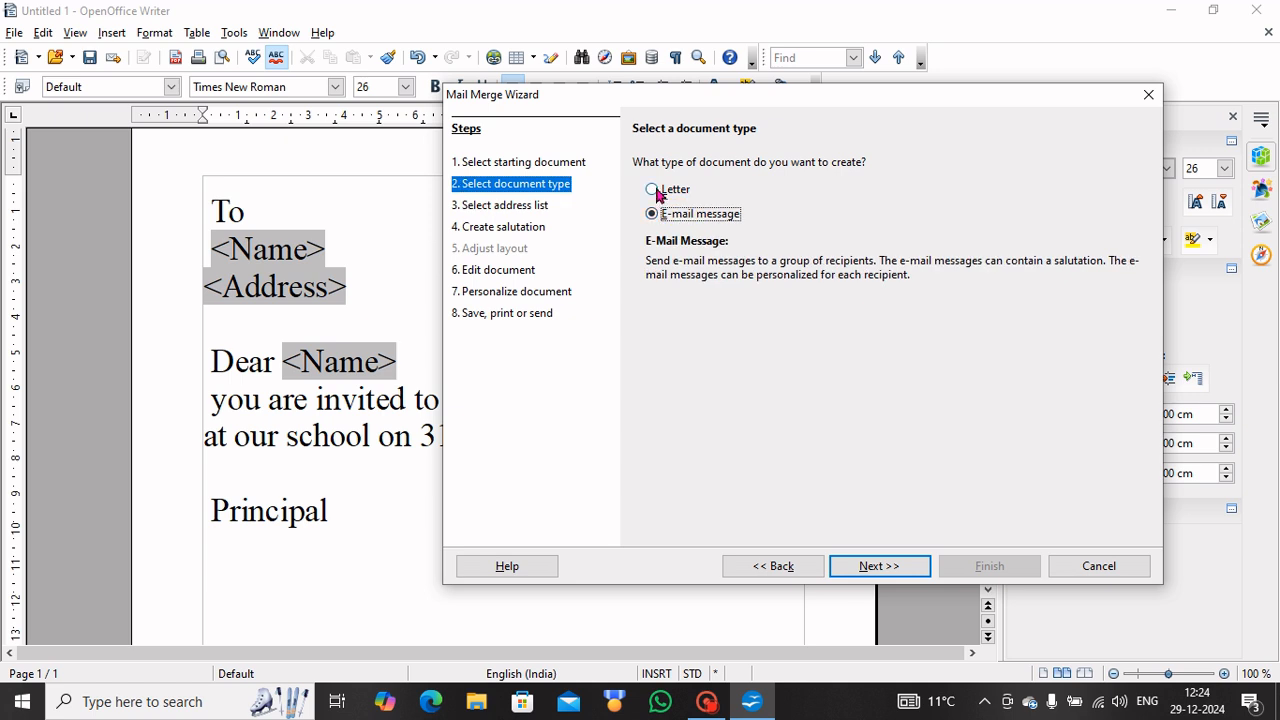
pyautogui.click(658, 190)
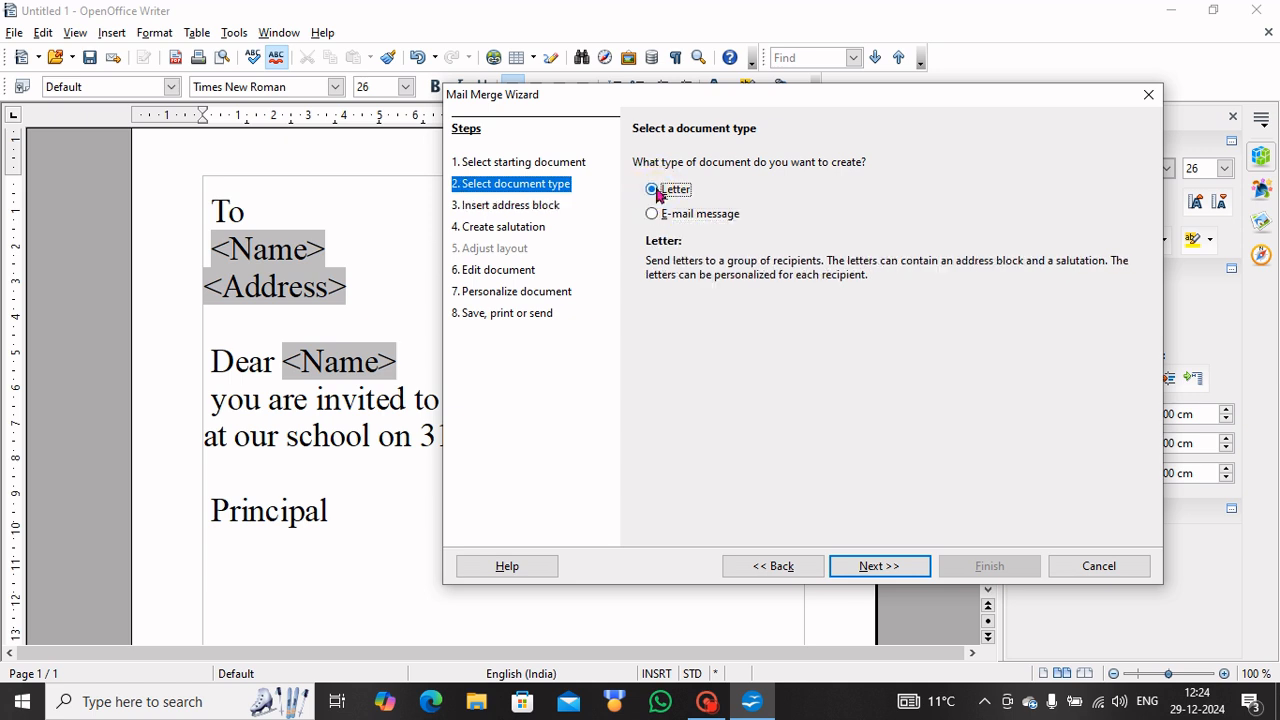
# Skip the address block and salutation steps to preview the first record's letter.
pyautogui.click(890, 567)
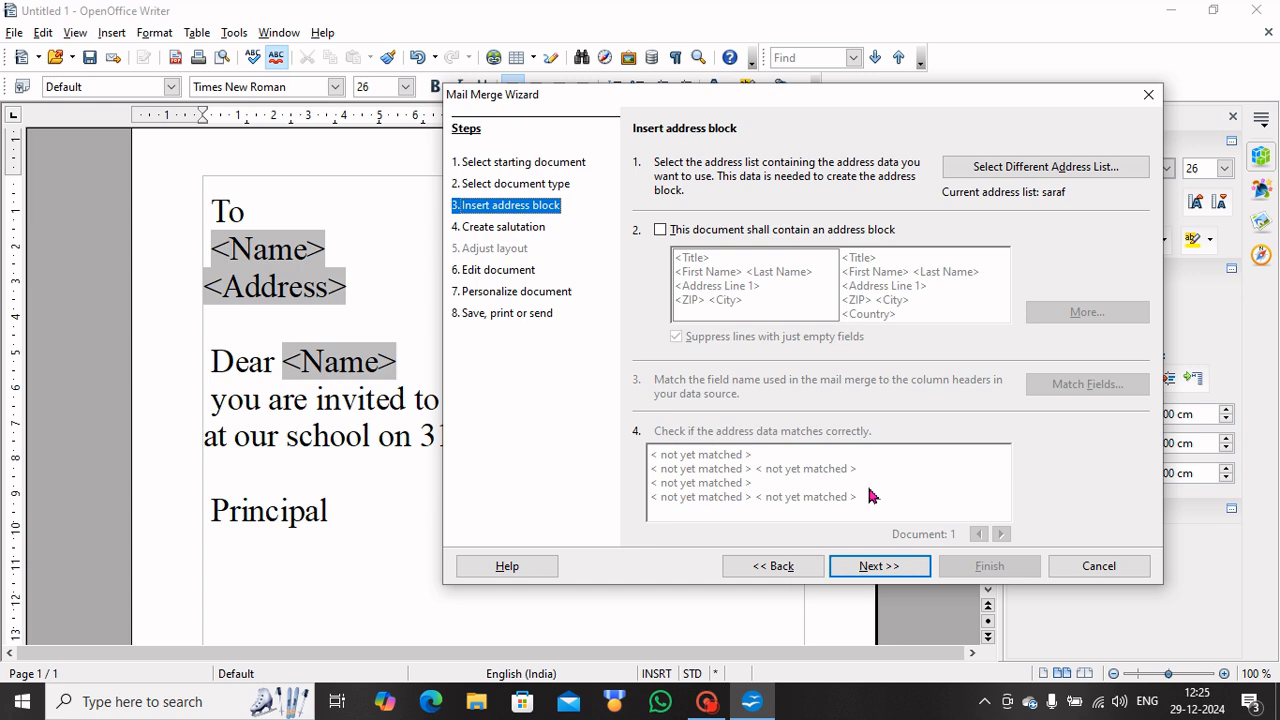
pyautogui.click(880, 566)
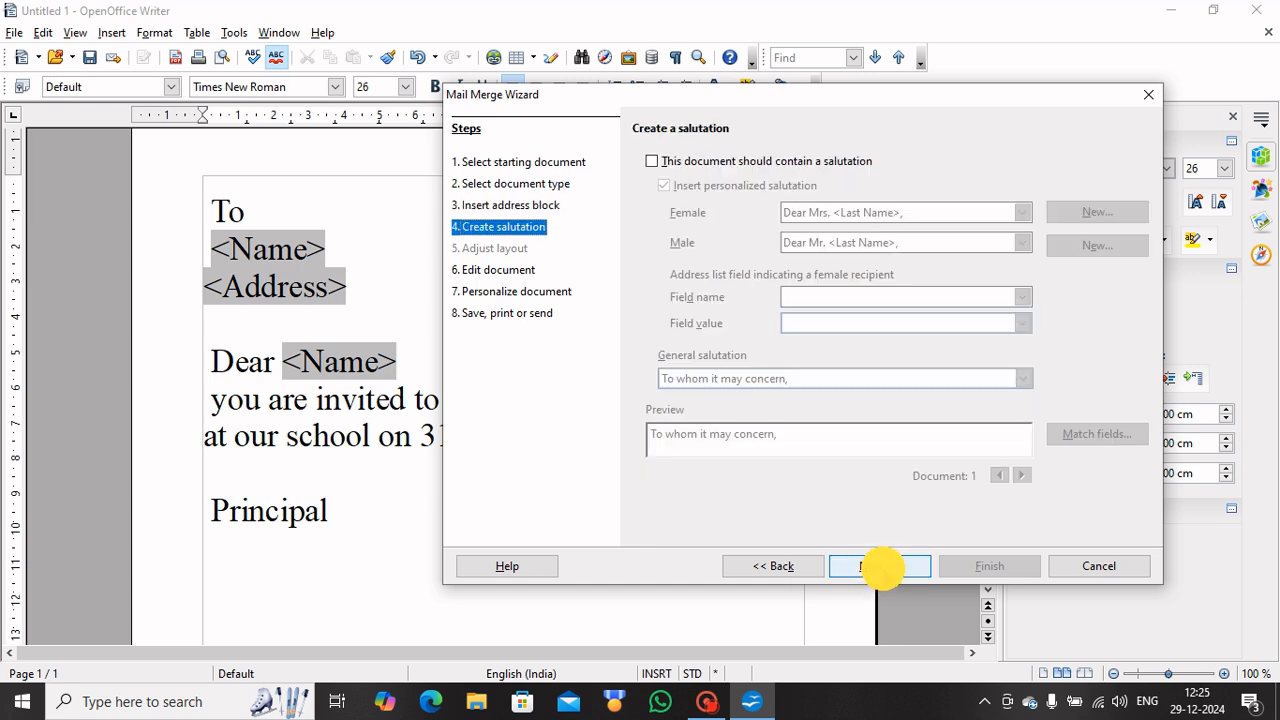
pyautogui.click(882, 567)
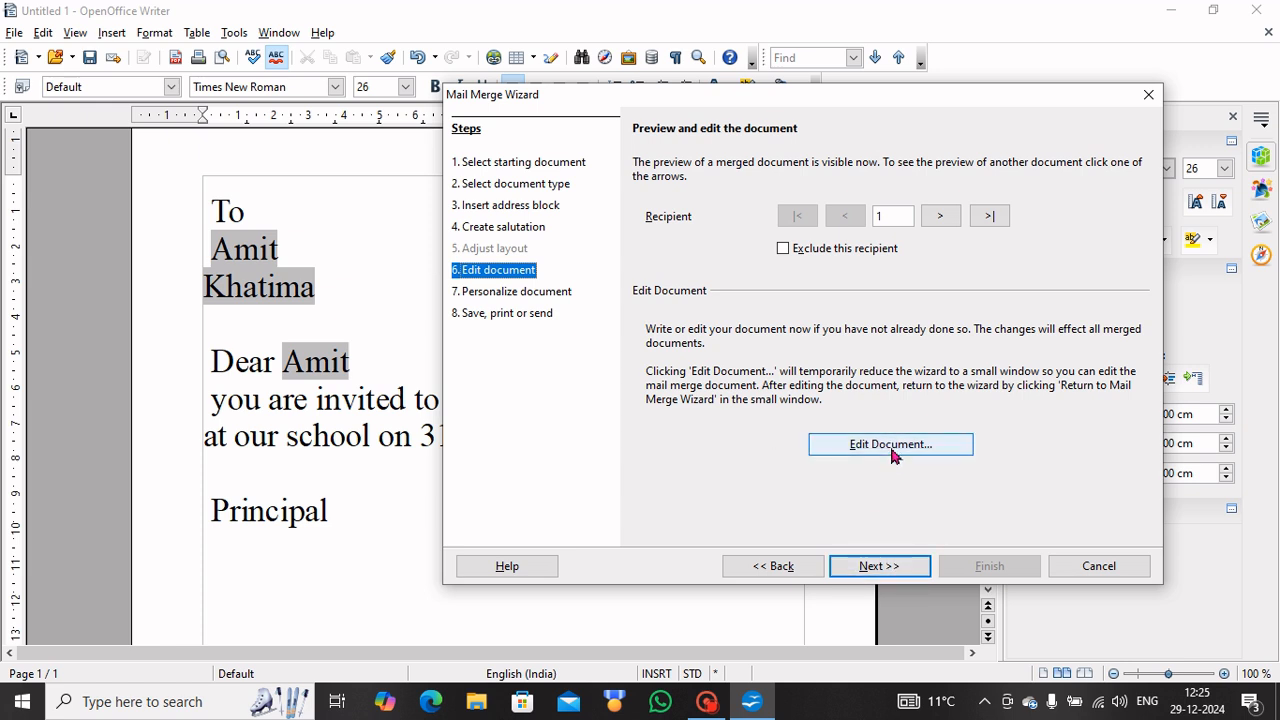
# Create the merged letters and open the nine-page result for individual editing.
pyautogui.click(885, 568)
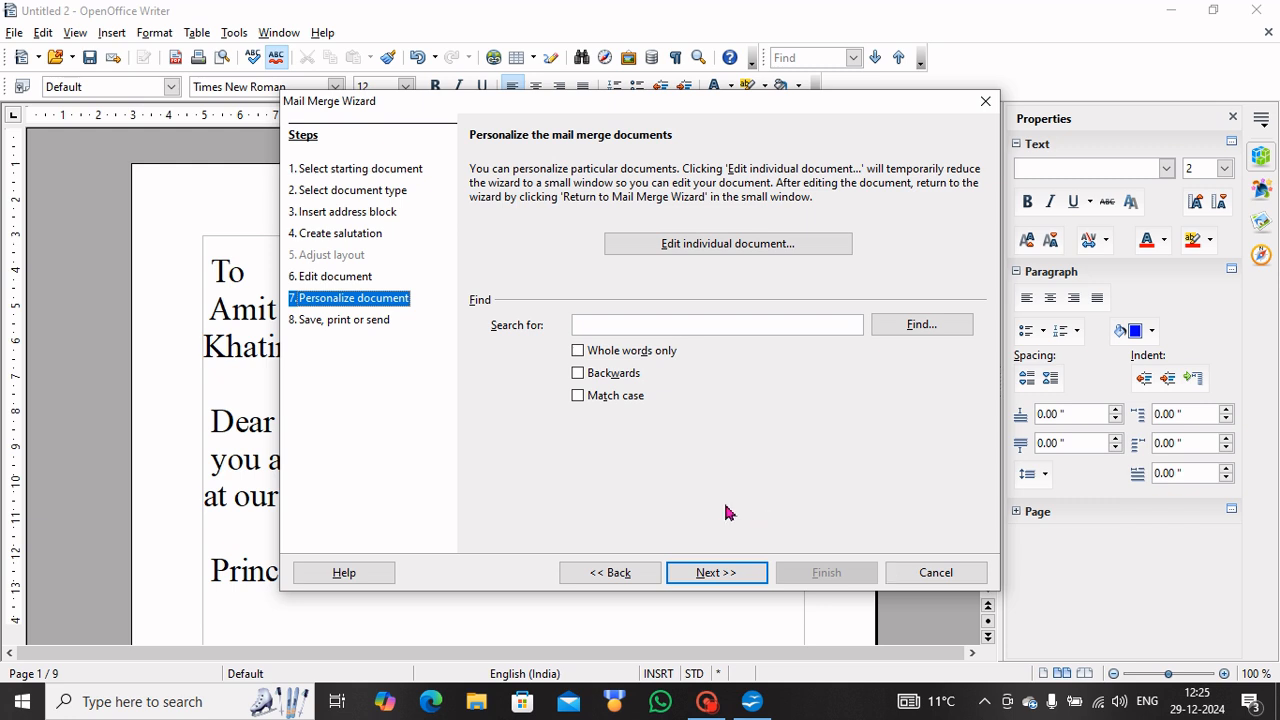
pyautogui.click(755, 248)
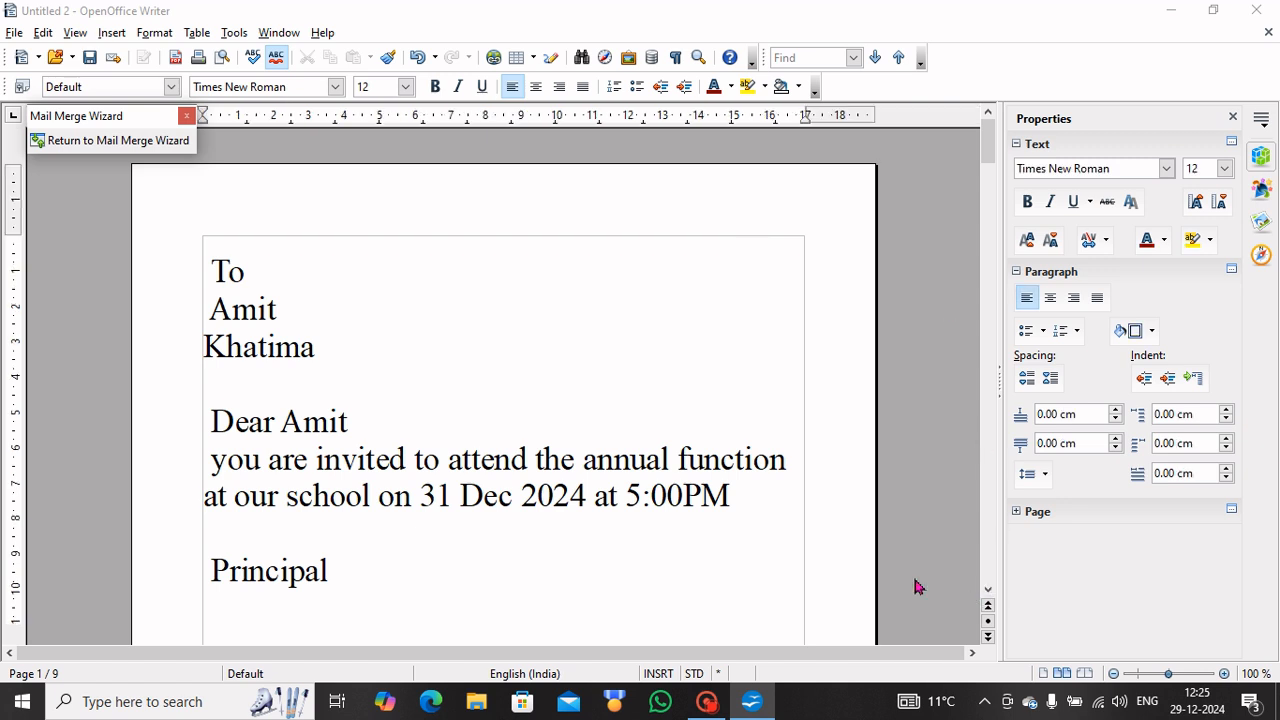
# Insert a new line reading 'Yours Truly' above 'Principal', correcting the lowercase y to capital.
pyautogui.click(672, 460)
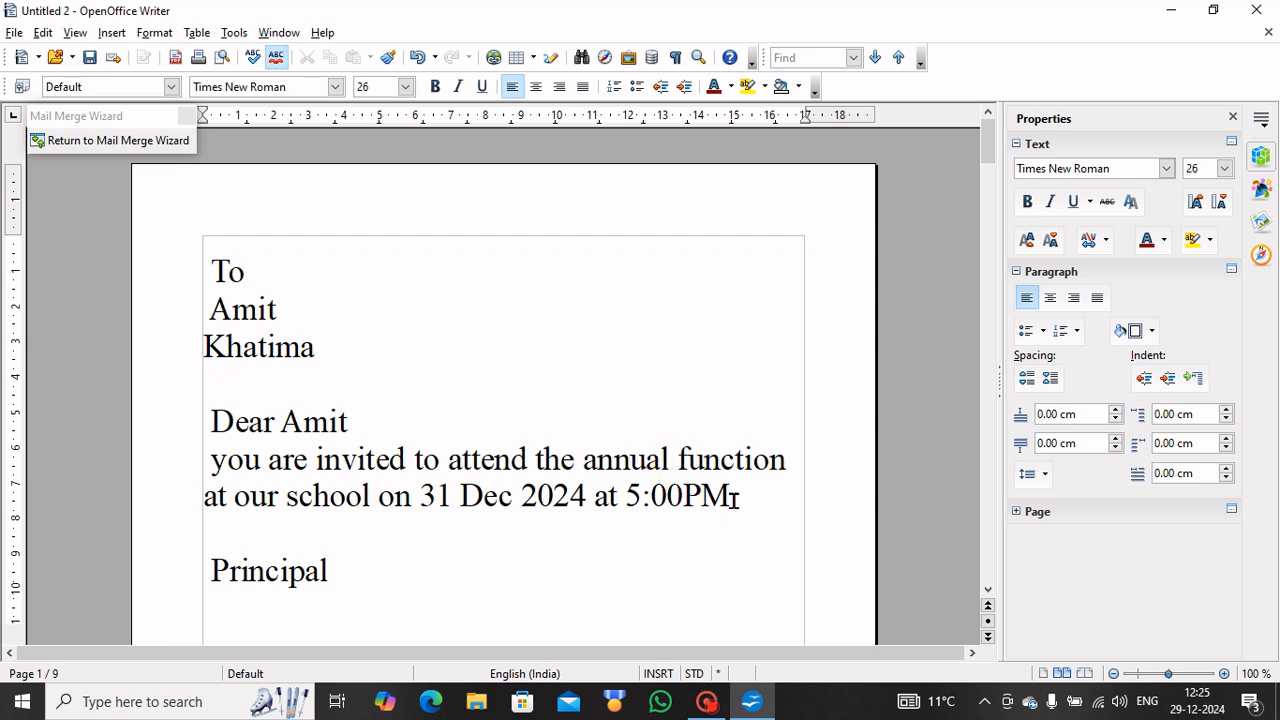
pyautogui.click(857, 557)
pyautogui.click(212, 569)
pyautogui.press('Up')
pyautogui.press('Return')
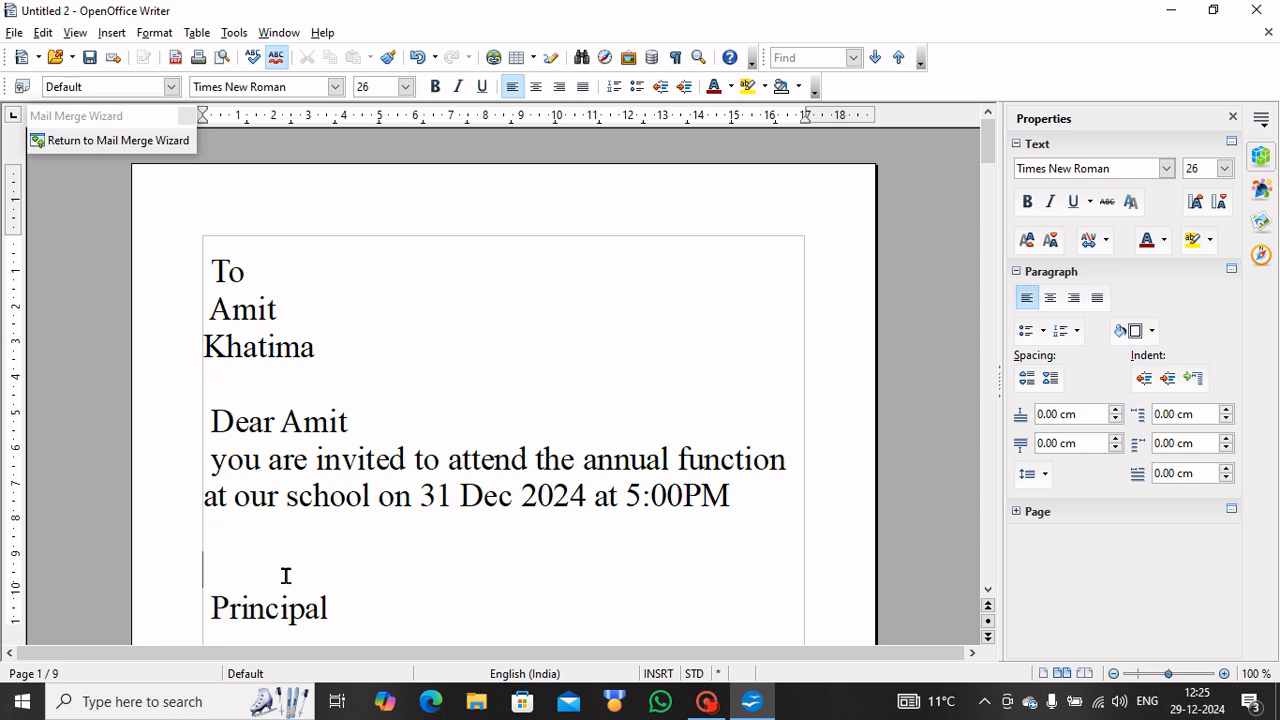
pyautogui.write('yours')
pyautogui.write('Truly')
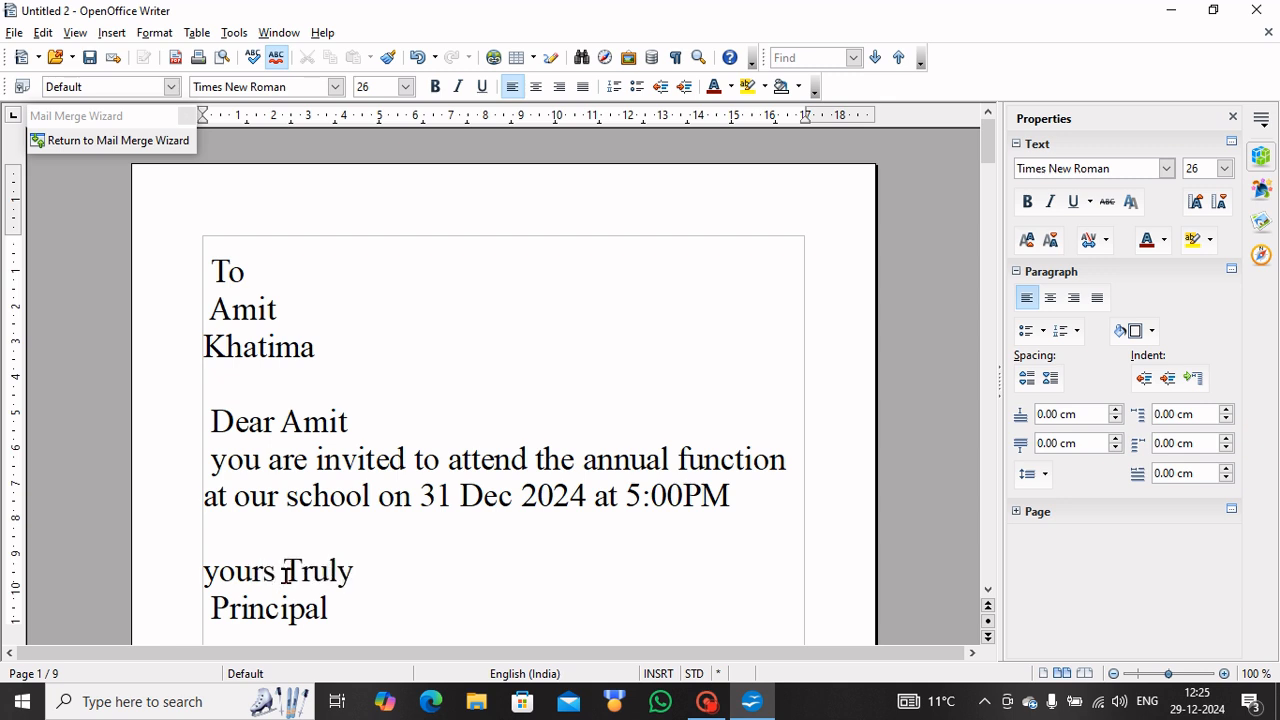
pyautogui.click(218, 571)
pyautogui.press('BackSpace')
pyautogui.write('Y')
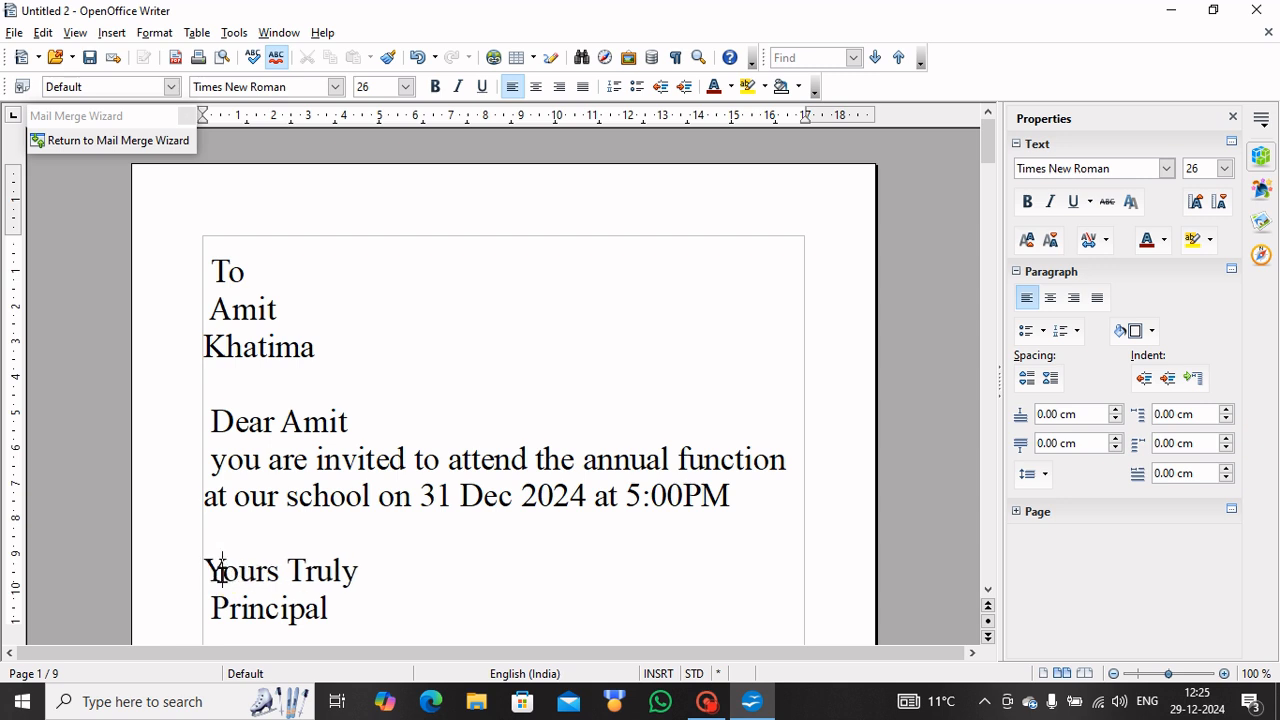
pyautogui.click(369, 574)
pyautogui.click(205, 348)
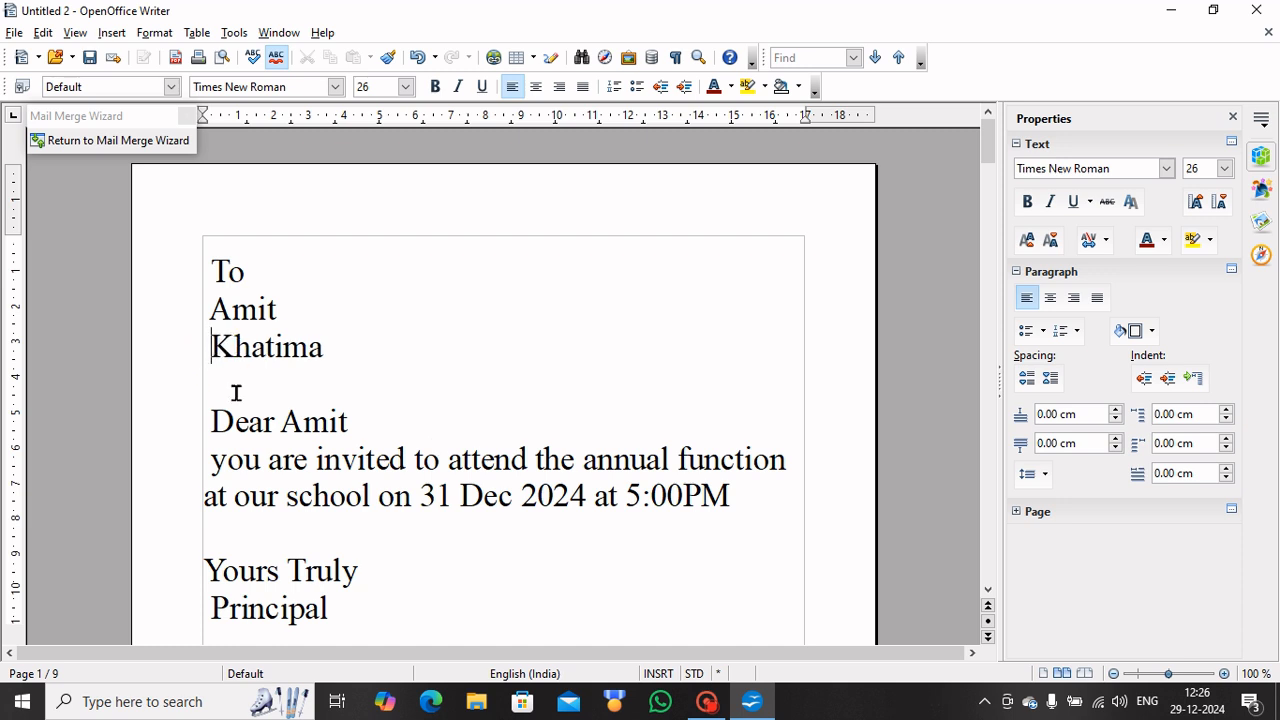
pyautogui.click(988, 592)
pyautogui.click(988, 592)
pyautogui.click(988, 592)
pyautogui.click(988, 592)
pyautogui.click(988, 592)
pyautogui.click(988, 592)
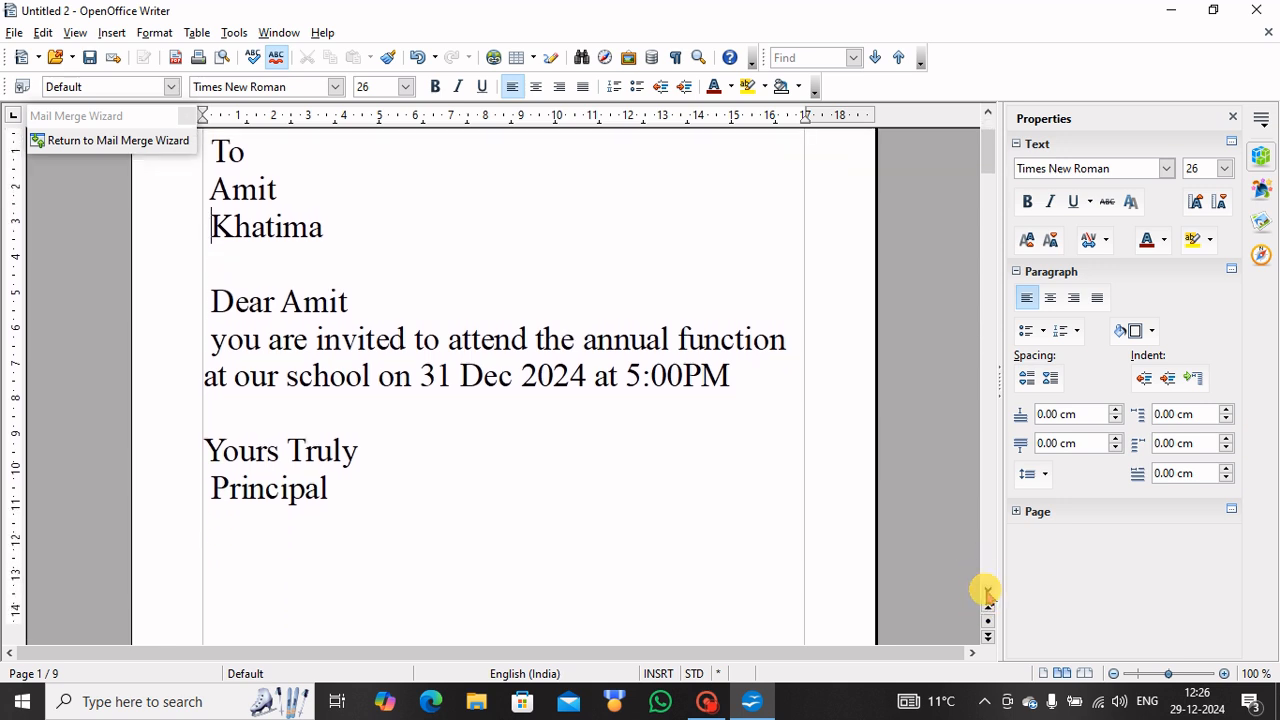
pyautogui.click(988, 592)
pyautogui.click(988, 592)
pyautogui.click(985, 590)
pyautogui.click(985, 590)
pyautogui.click(985, 590)
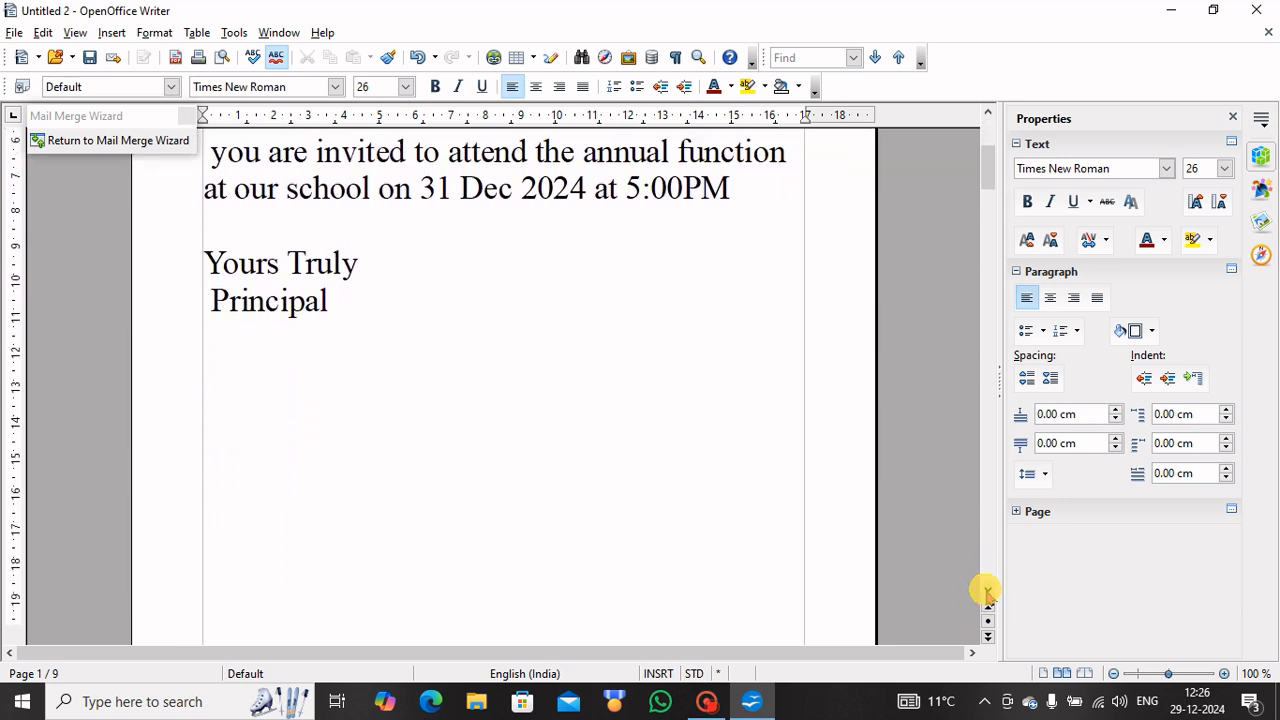
pyautogui.click(985, 590)
pyautogui.click(985, 590)
pyautogui.click(985, 590)
pyautogui.click(985, 590)
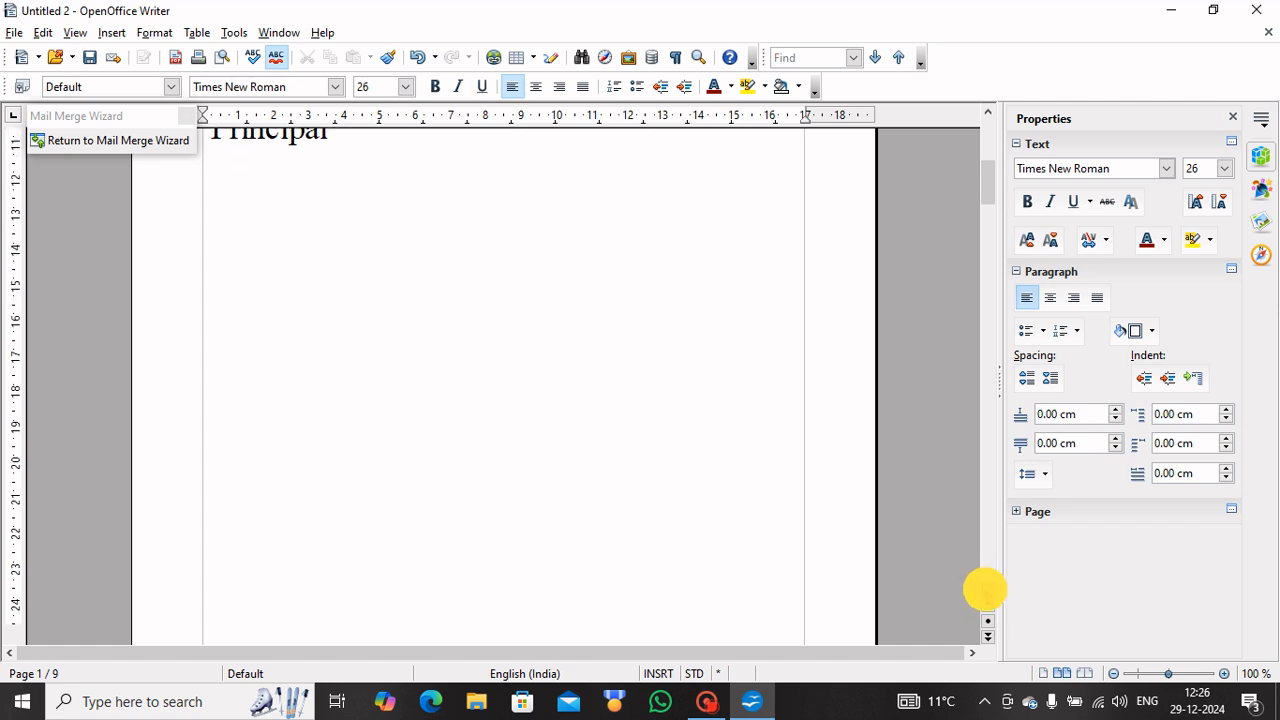
pyautogui.click(985, 590)
pyautogui.click(985, 590)
pyautogui.click(985, 590)
pyautogui.click(985, 590)
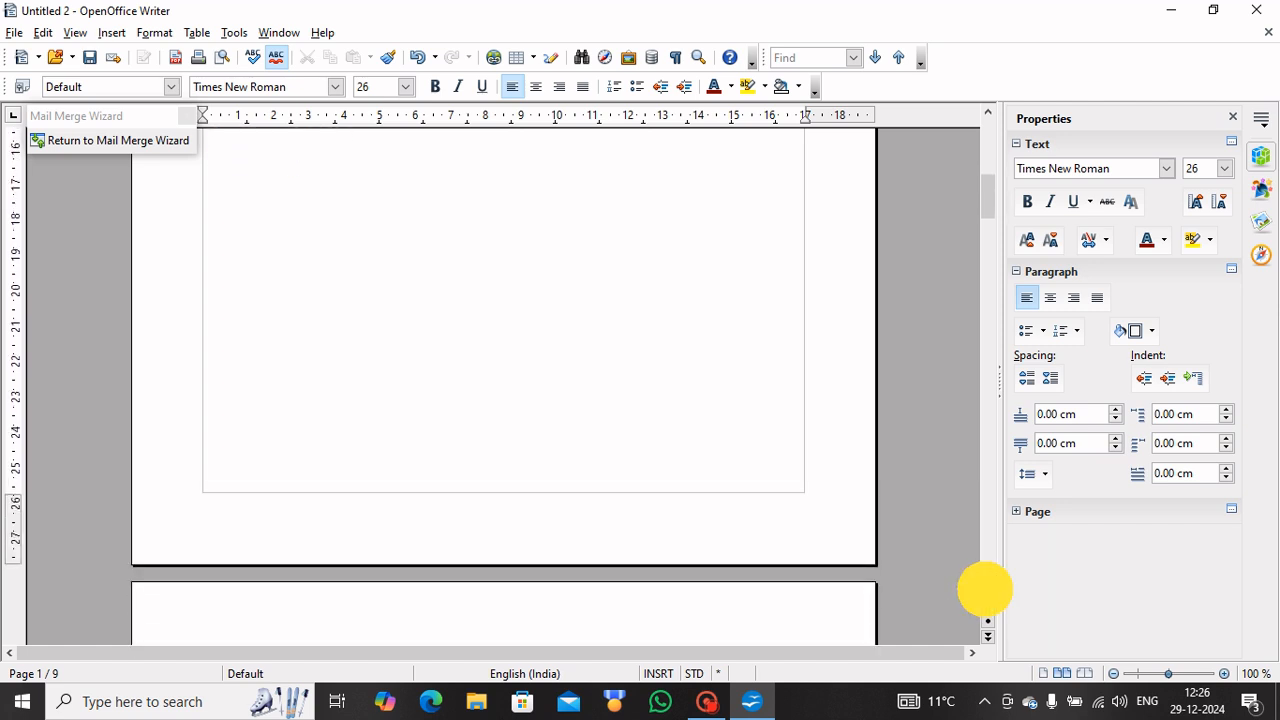
pyautogui.click(985, 590)
pyautogui.click(985, 590)
pyautogui.click(985, 590)
pyautogui.click(985, 590)
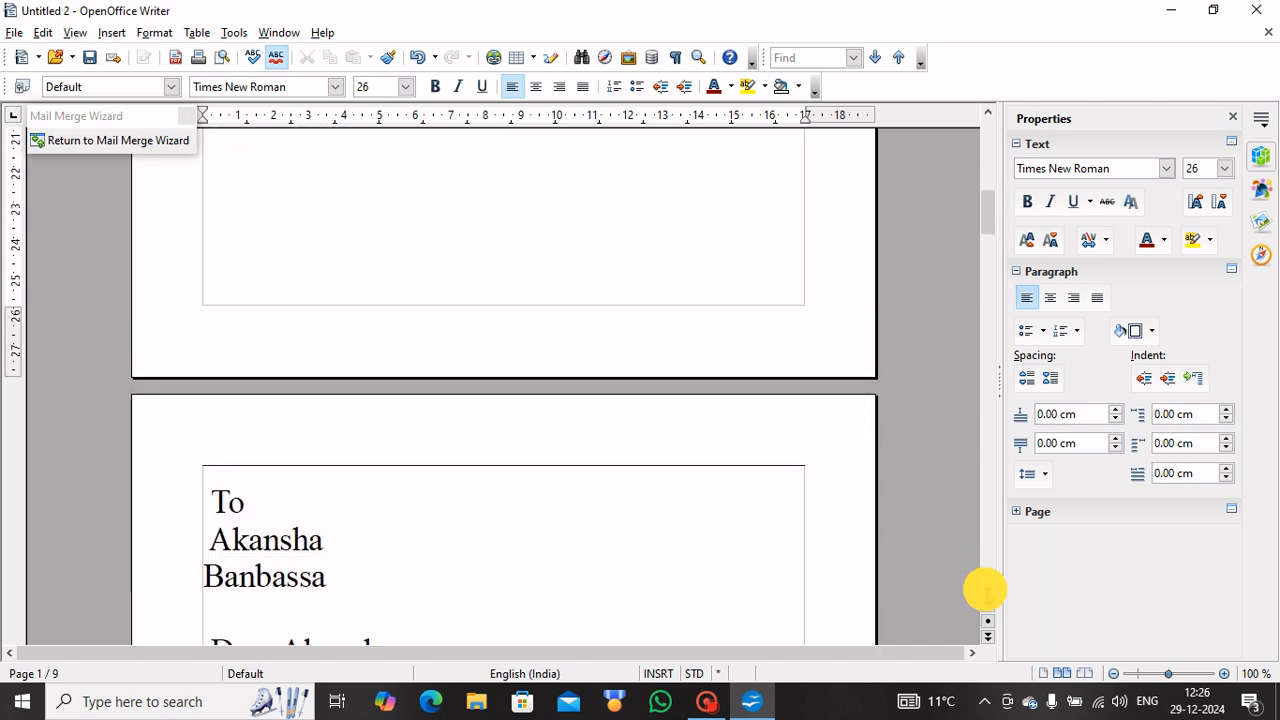
pyautogui.click(985, 590)
pyautogui.click(988, 594)
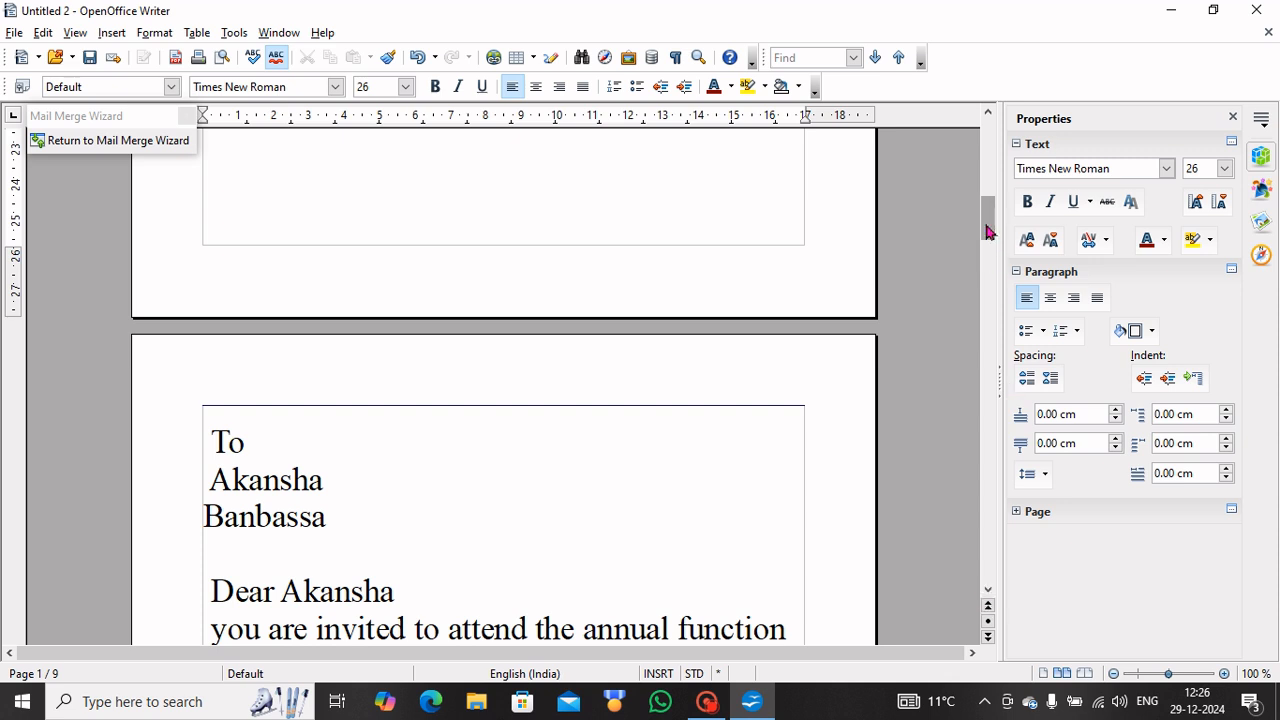
pyautogui.moveTo(986, 232); pyautogui.dragTo(975, 507)
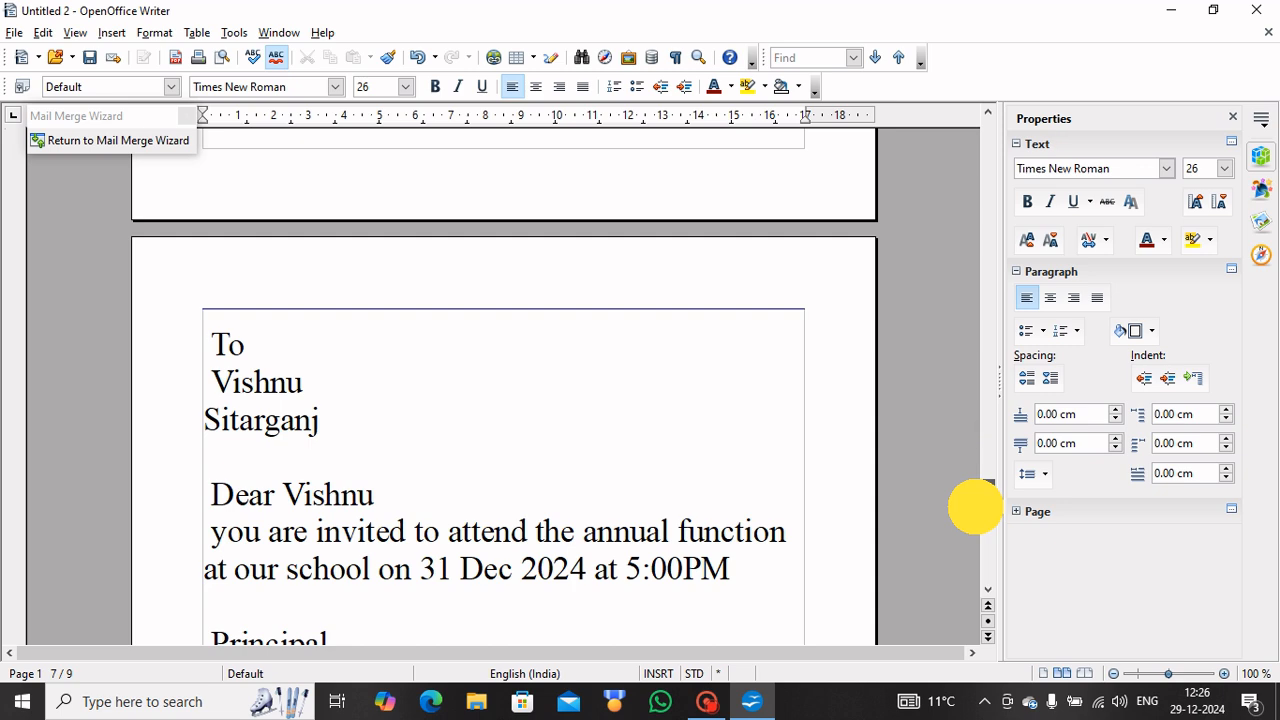
pyautogui.moveTo(975, 507); pyautogui.dragTo(972, 137)
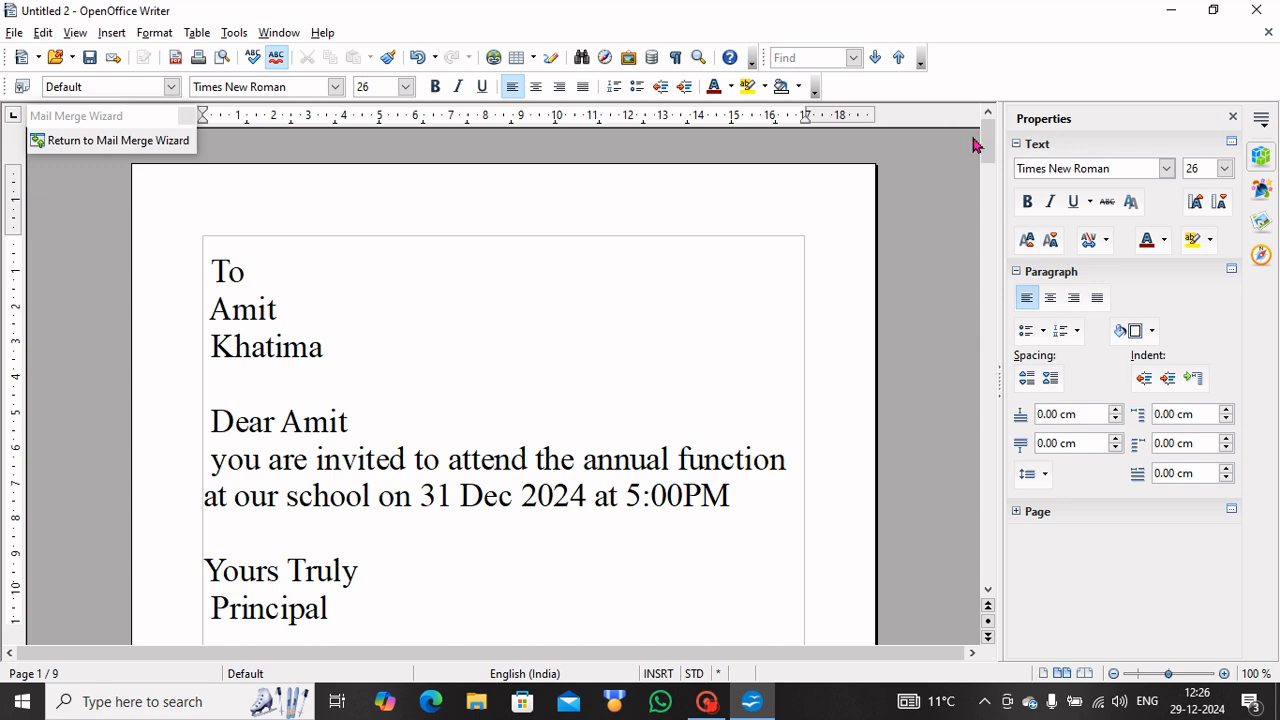
# Return to the wizard, choose Save merged document as a single document, and click Save Documents.
pyautogui.click(120, 143)
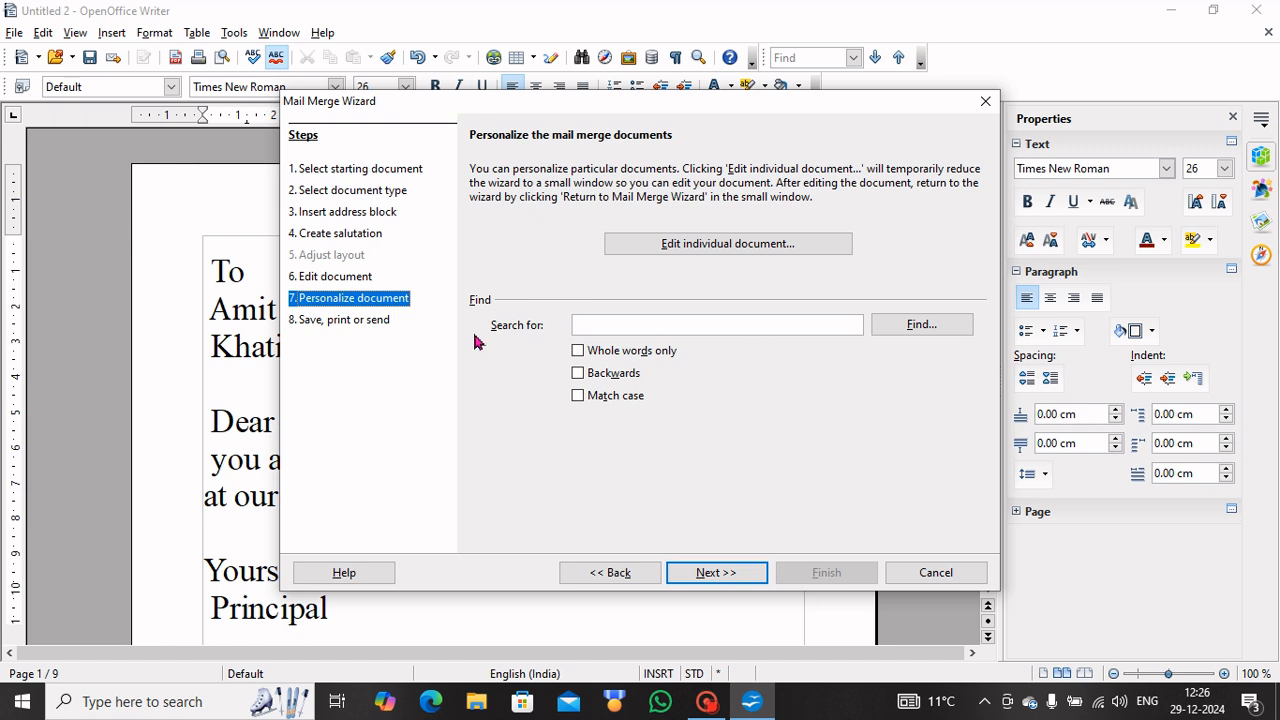
pyautogui.click(735, 574)
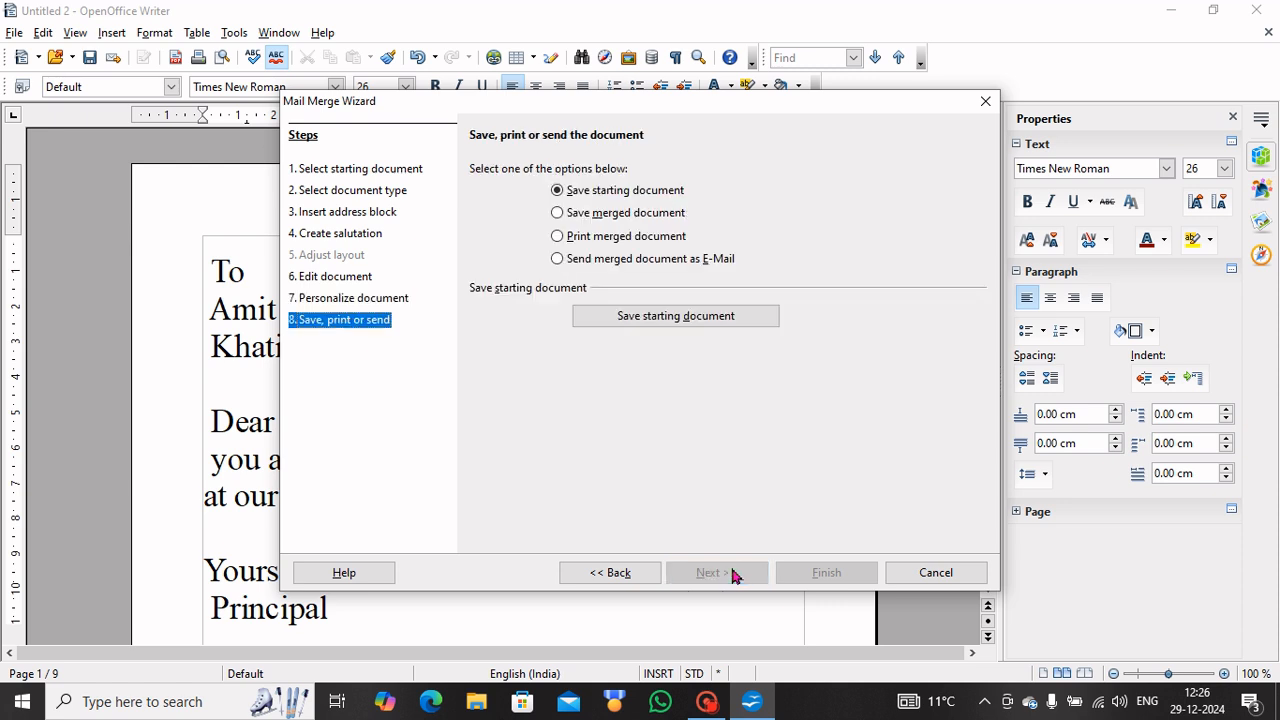
pyautogui.click(558, 214)
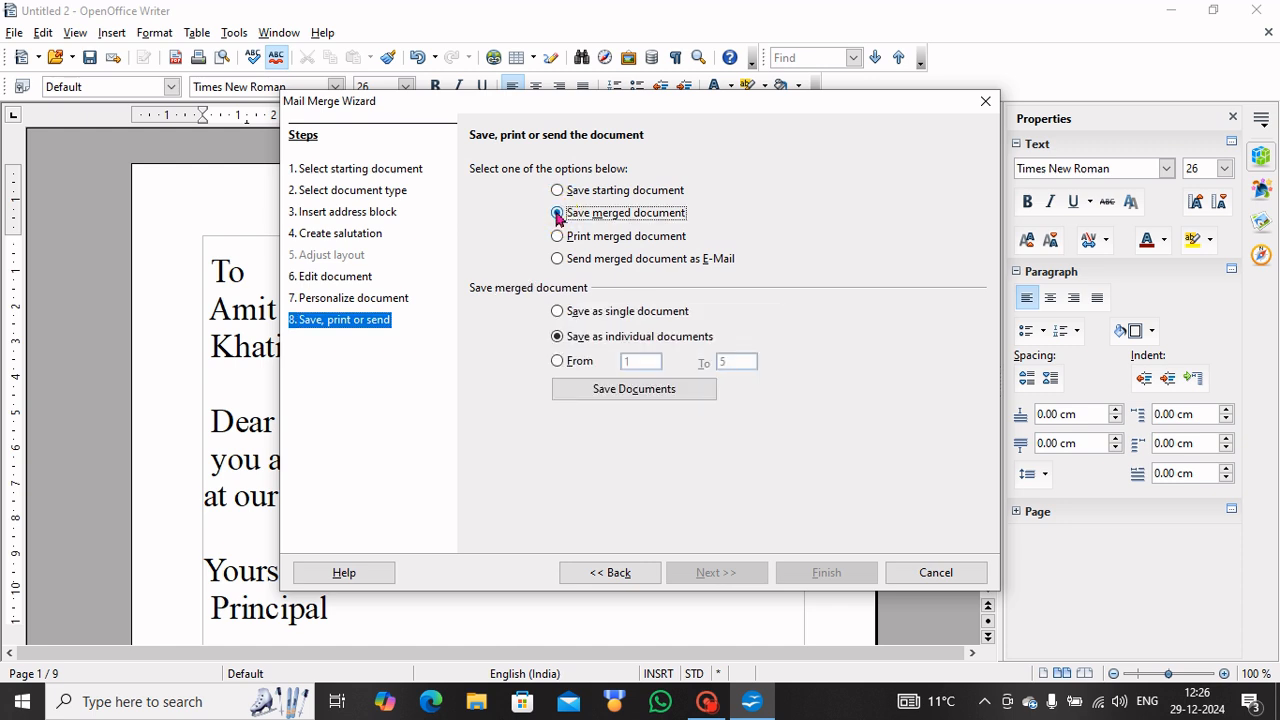
pyautogui.click(558, 312)
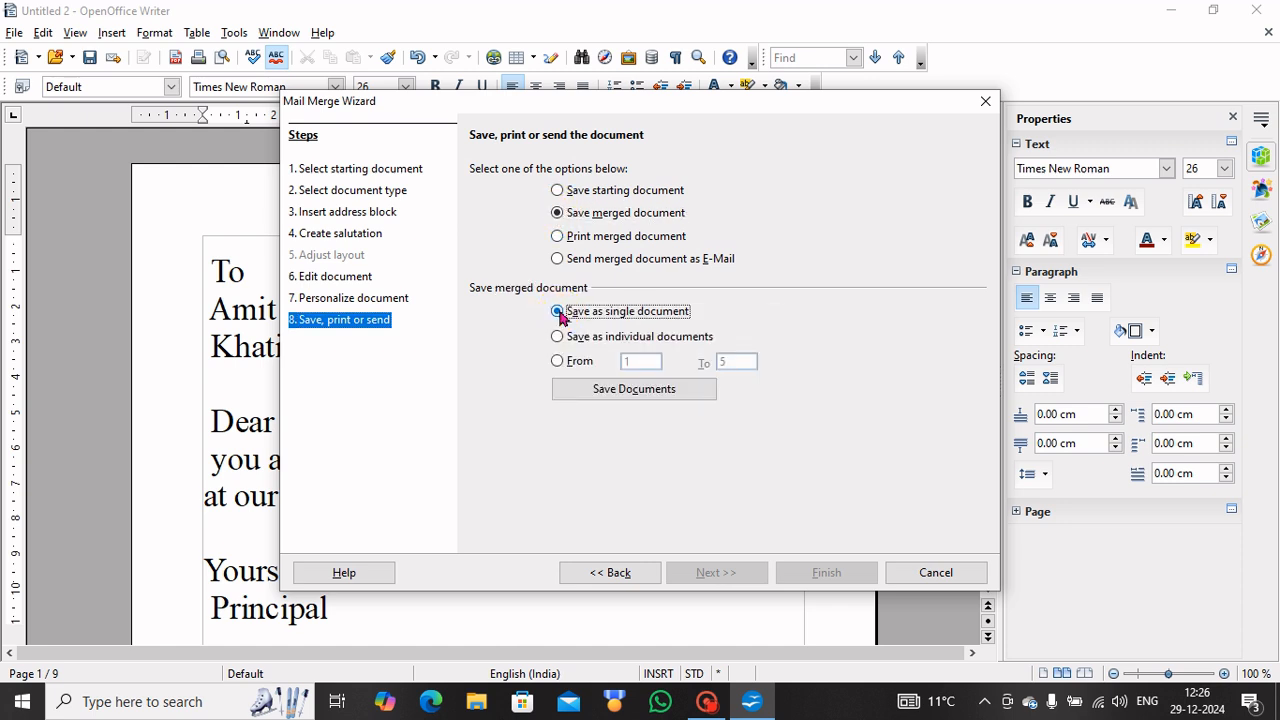
pyautogui.click(640, 389)
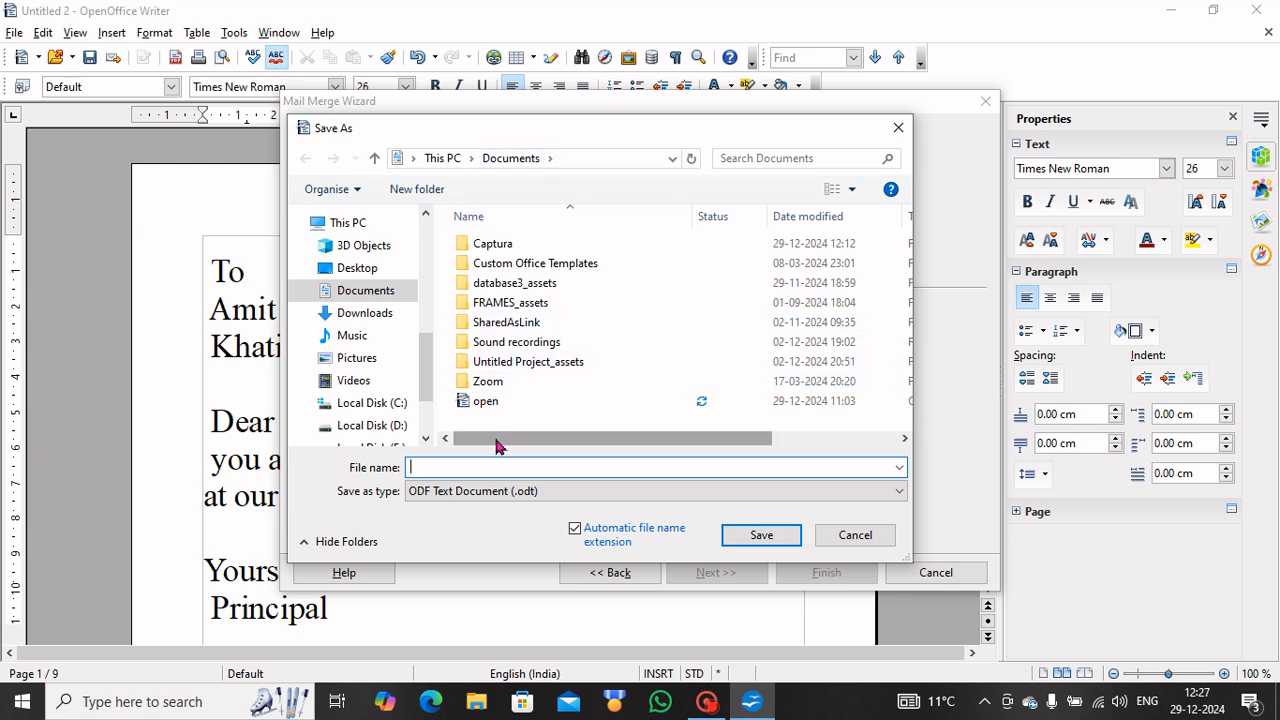
# Save the merged letters in Documents under the file name 'letters'.
pyautogui.write('letters')
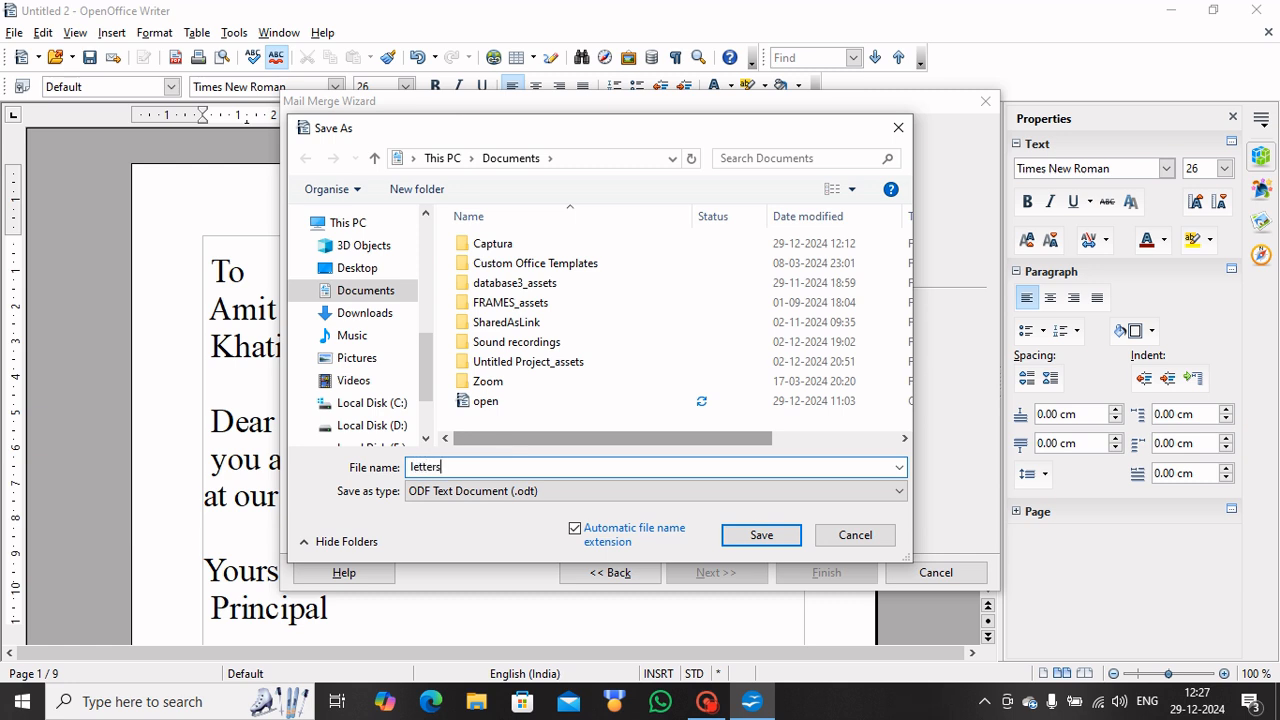
pyautogui.click(762, 537)
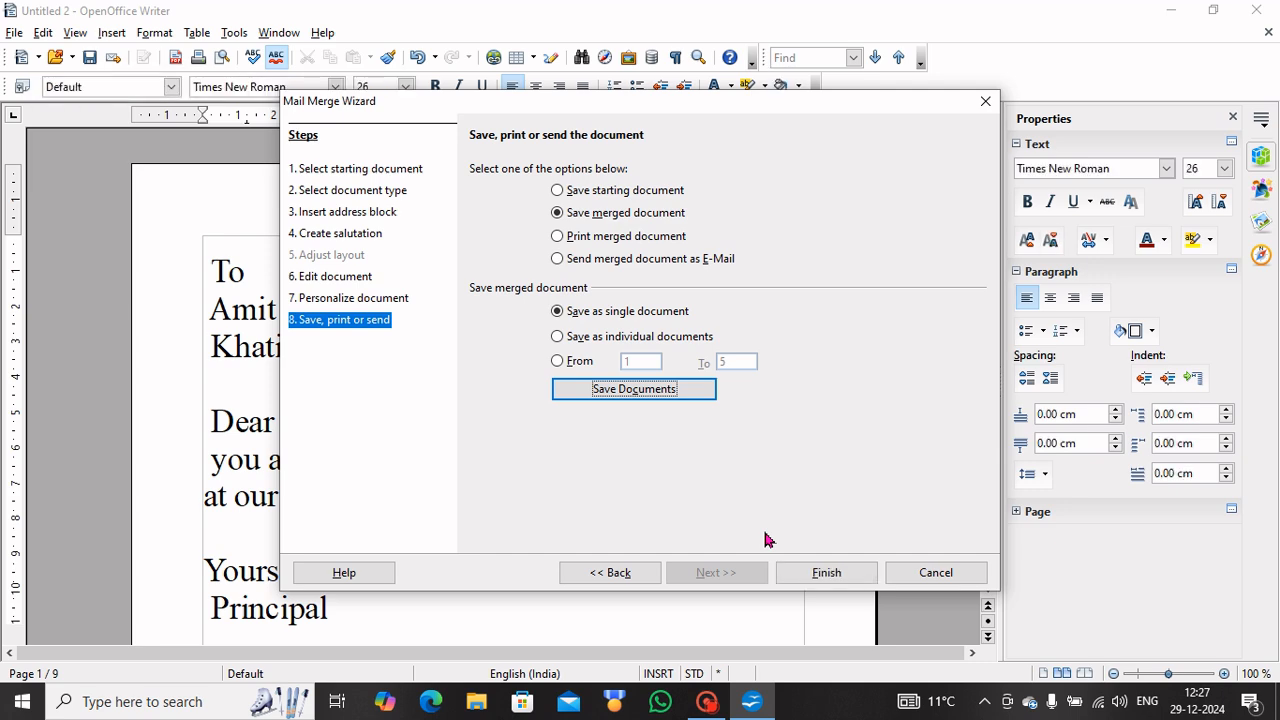
# Finish the mail merge, then close Untitled 1 and Untitled 2, discarding their changes.
pyautogui.click(838, 572)
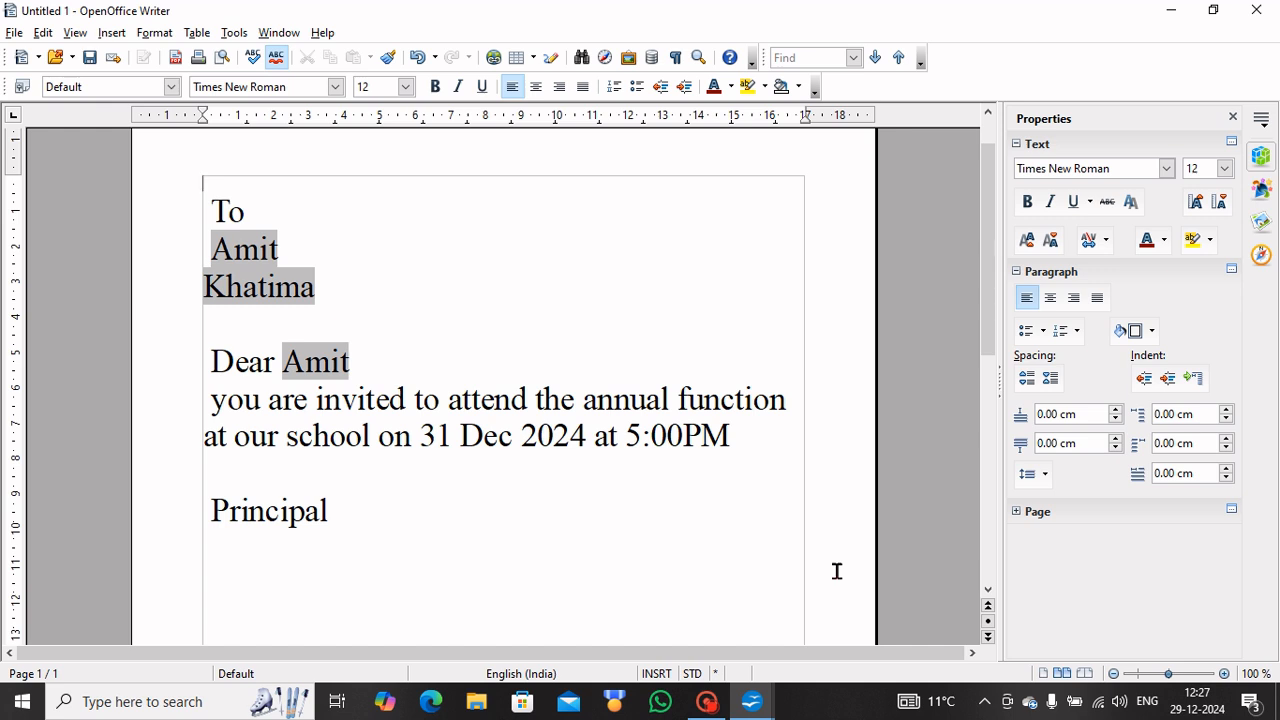
pyautogui.click(1256, 10)
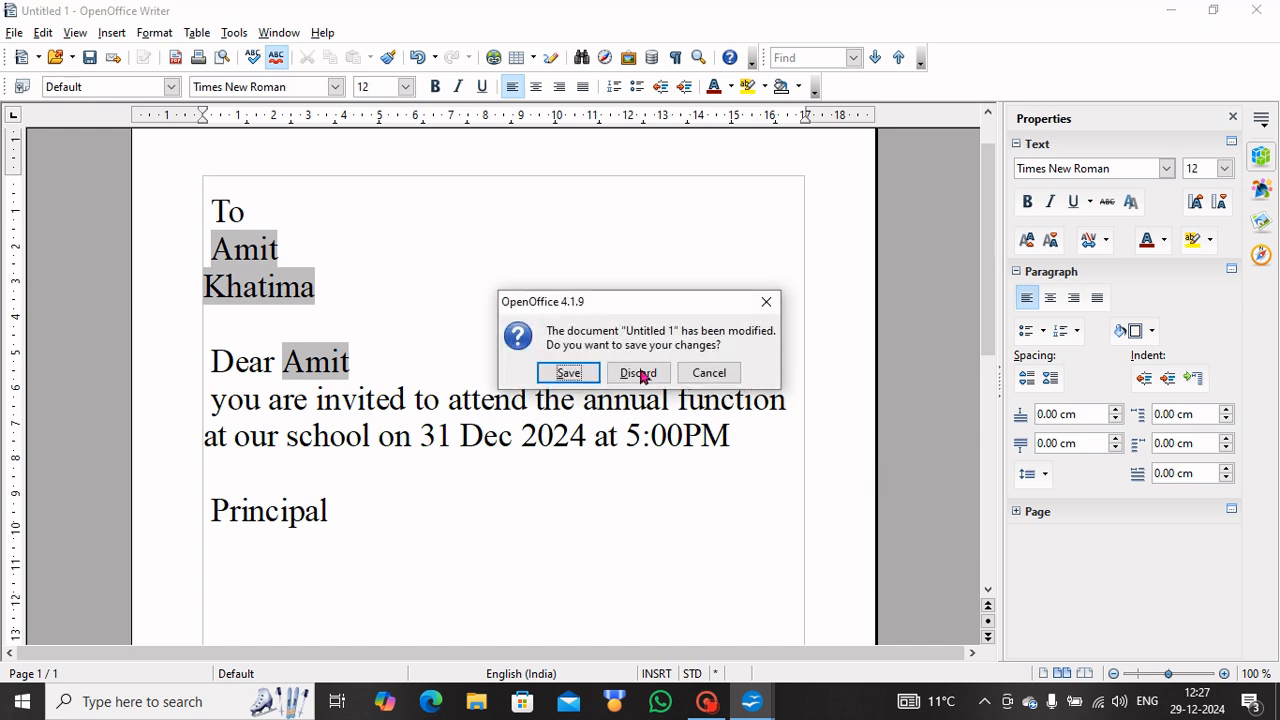
pyautogui.click(639, 375)
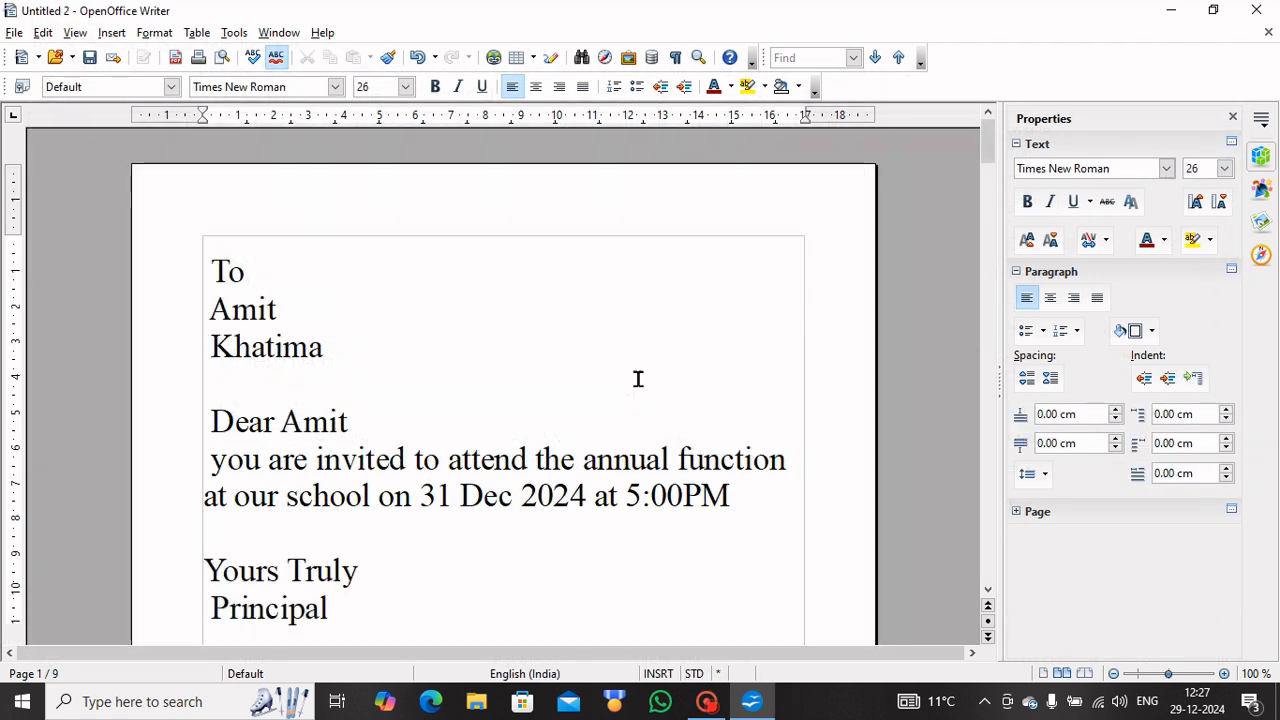
pyautogui.click(1257, 12)
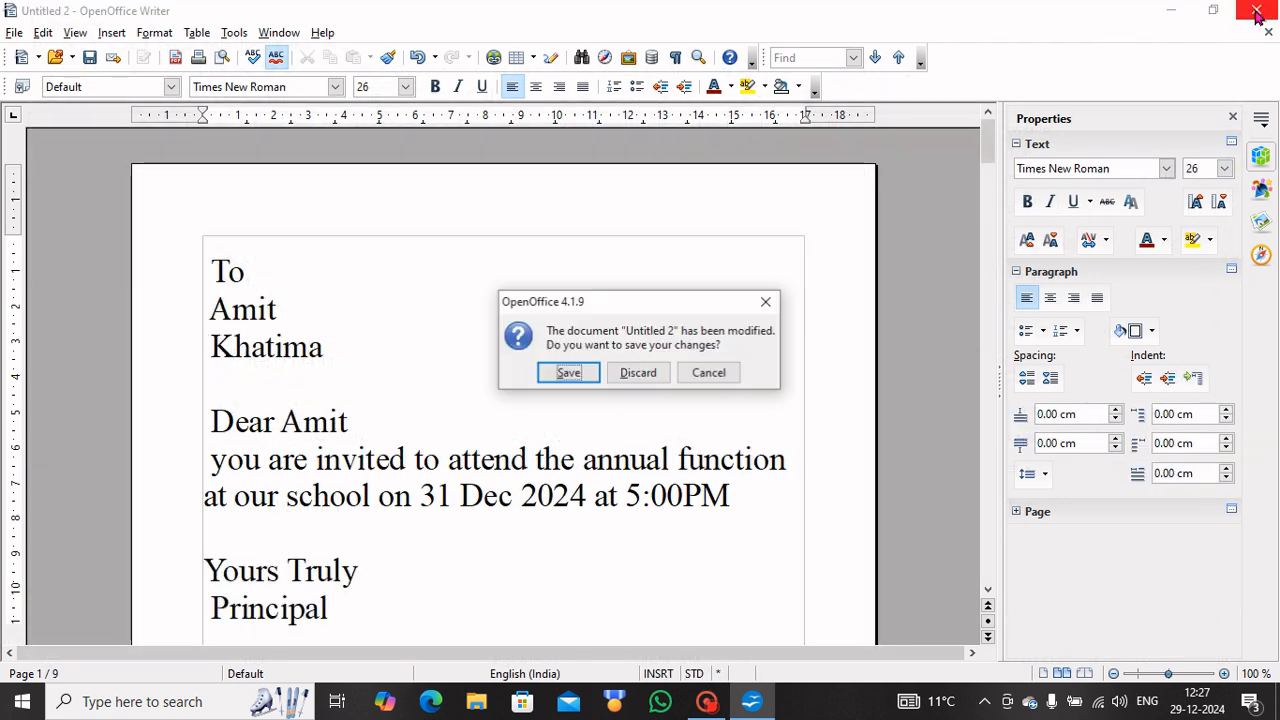
pyautogui.click(652, 372)
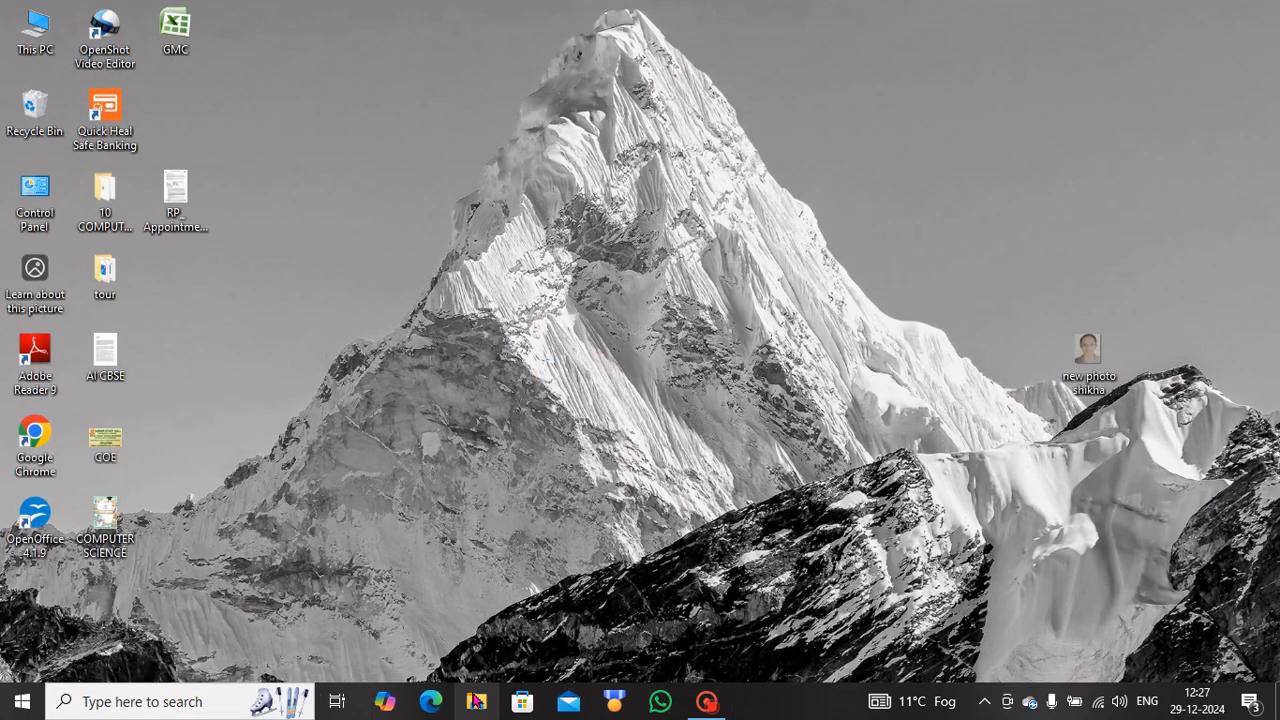
# Open letters.odt from the Documents folder through File Explorer.
pyautogui.click(474, 700)
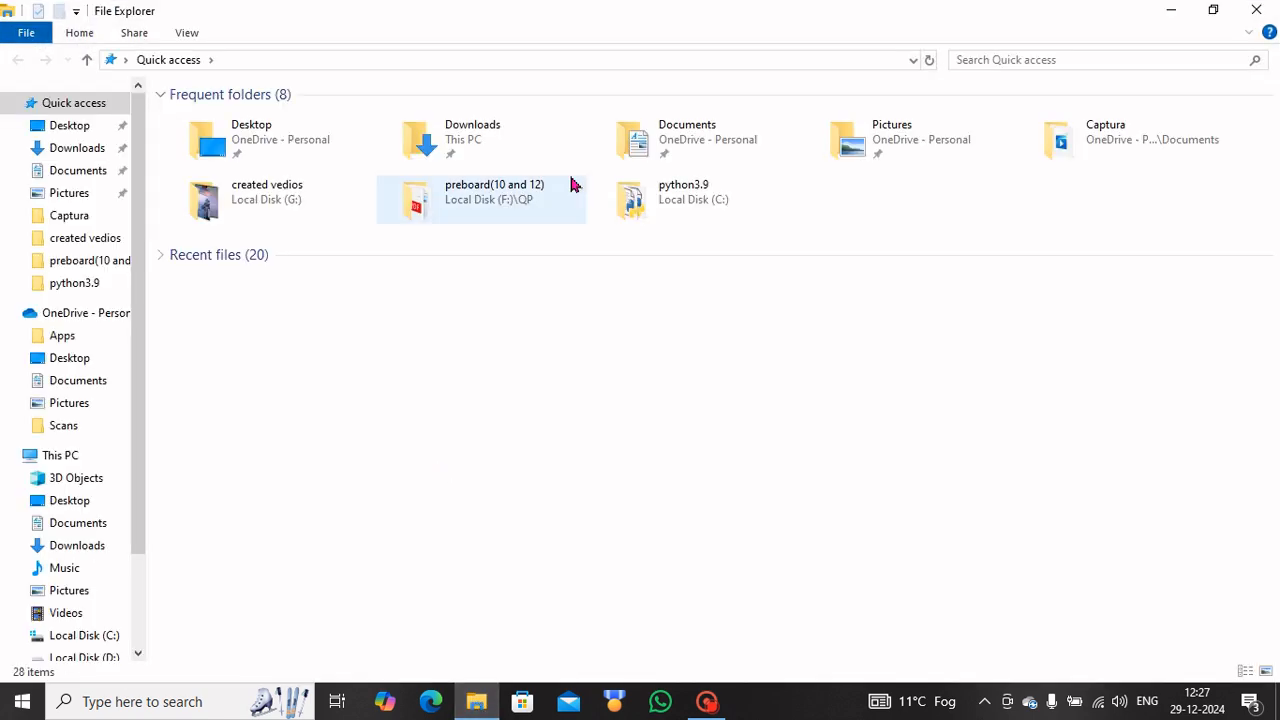
pyautogui.doubleClick(659, 140)
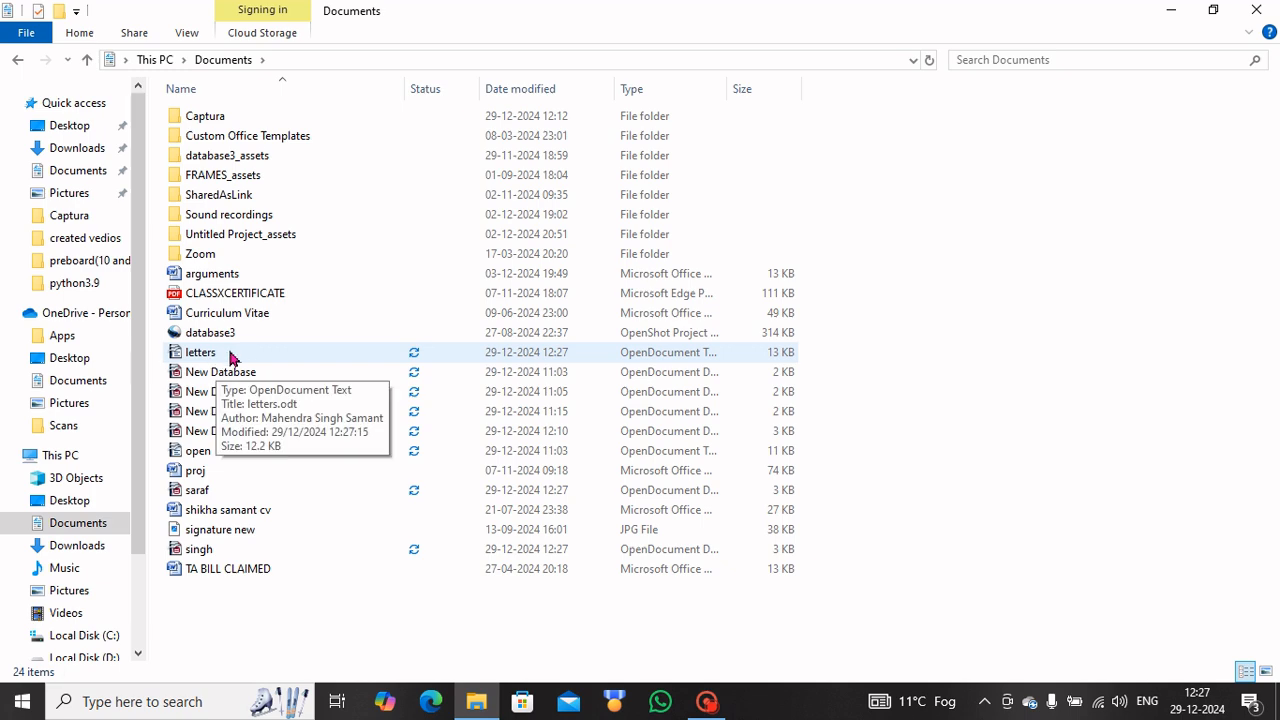
pyautogui.doubleClick(230, 356)
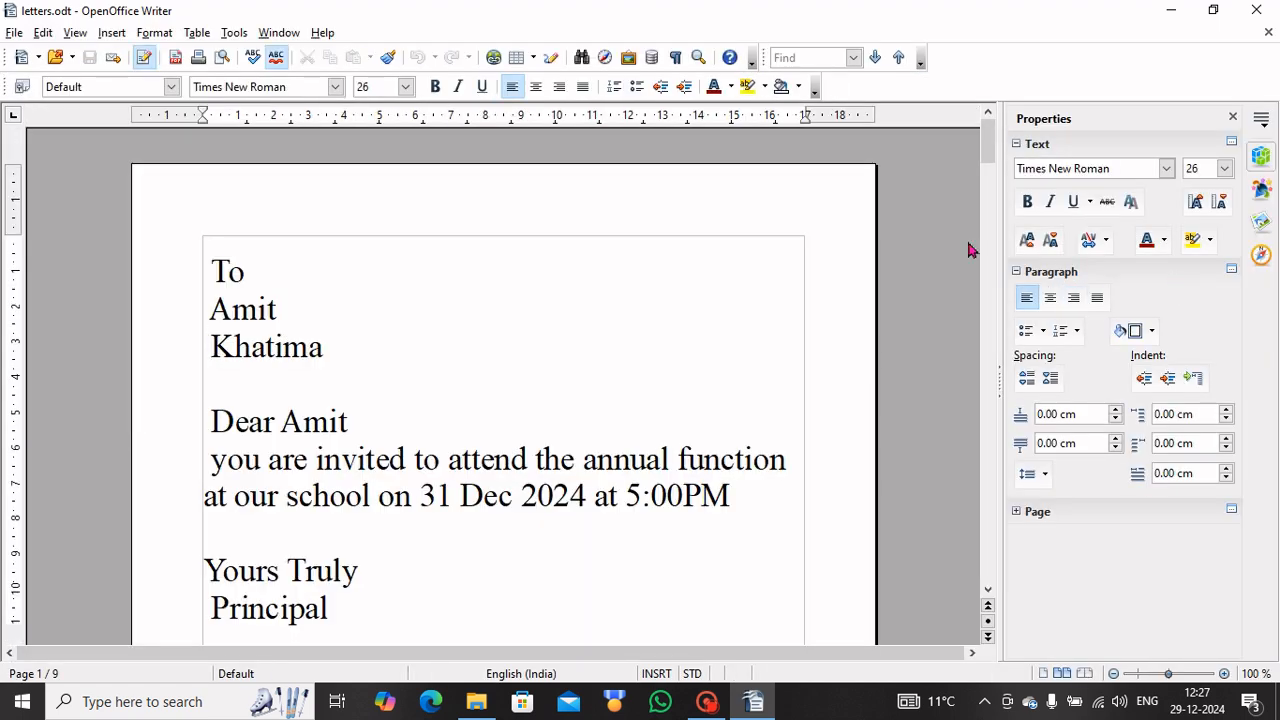
pyautogui.moveTo(985, 158); pyautogui.dragTo(980, 123)
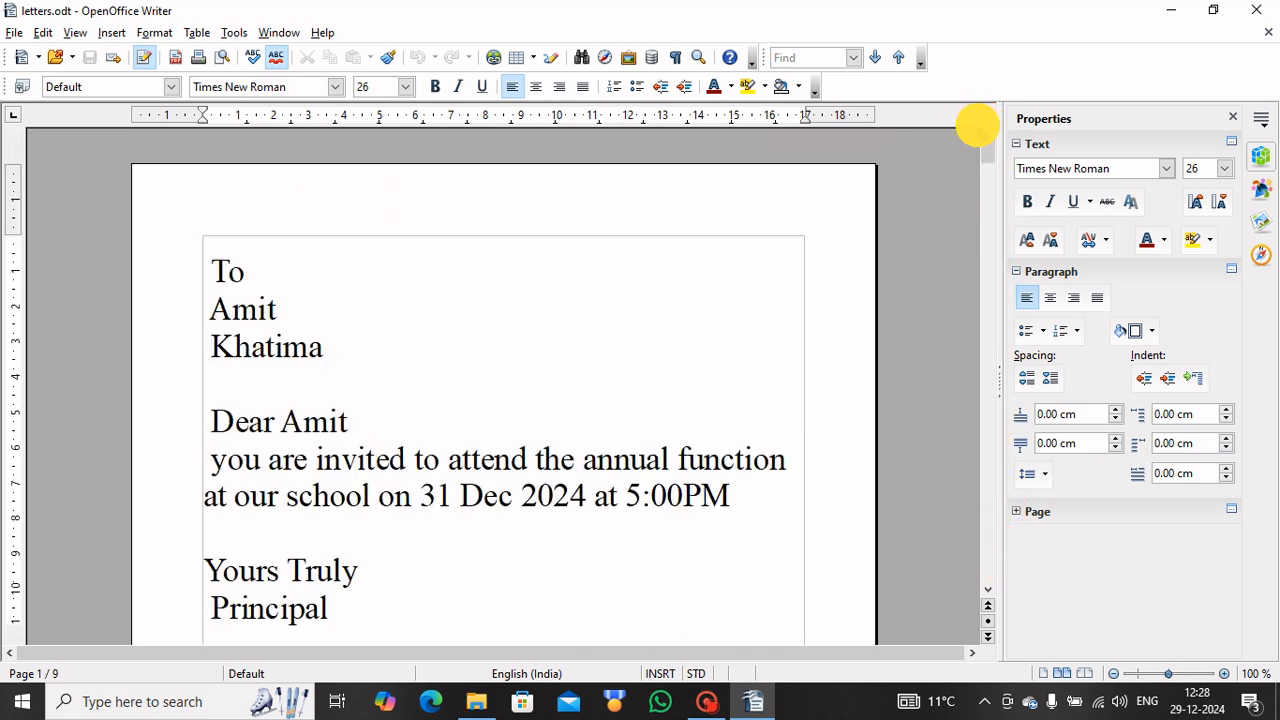